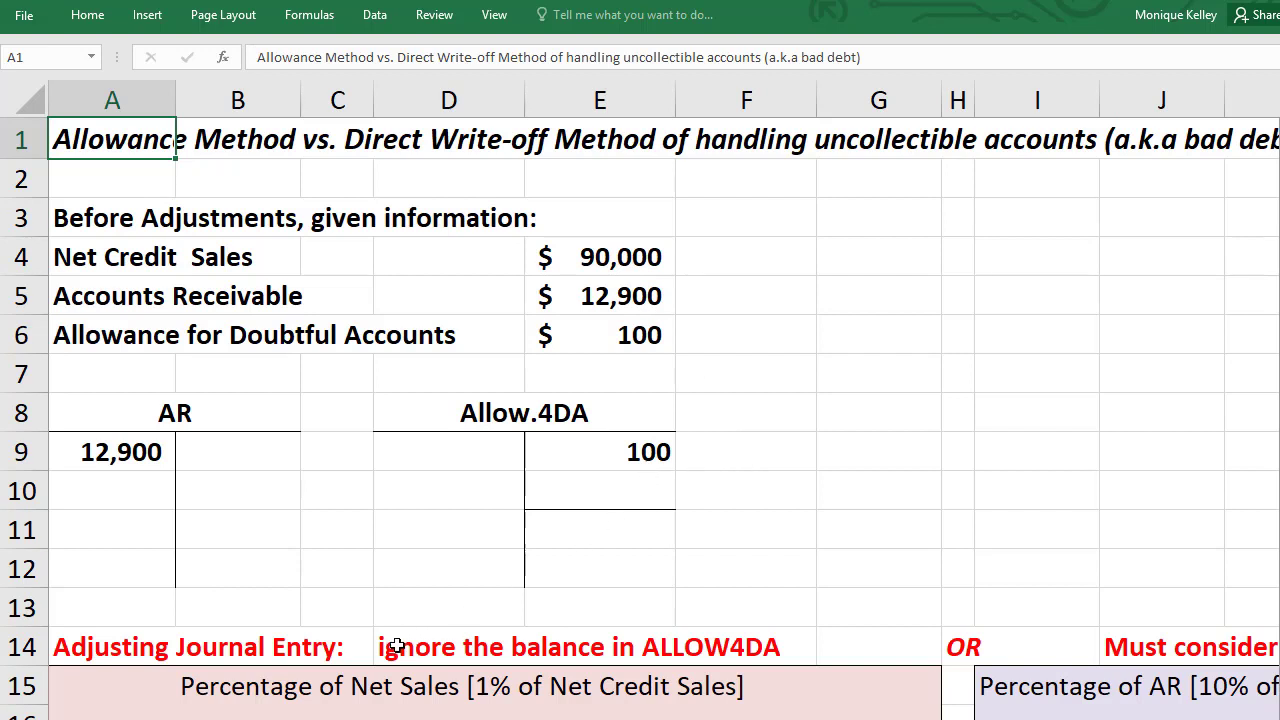
# Clear the two red notes in D14:F14 and J14:N14
pyautogui.moveTo(395, 645); pyautogui.dragTo(698, 645)
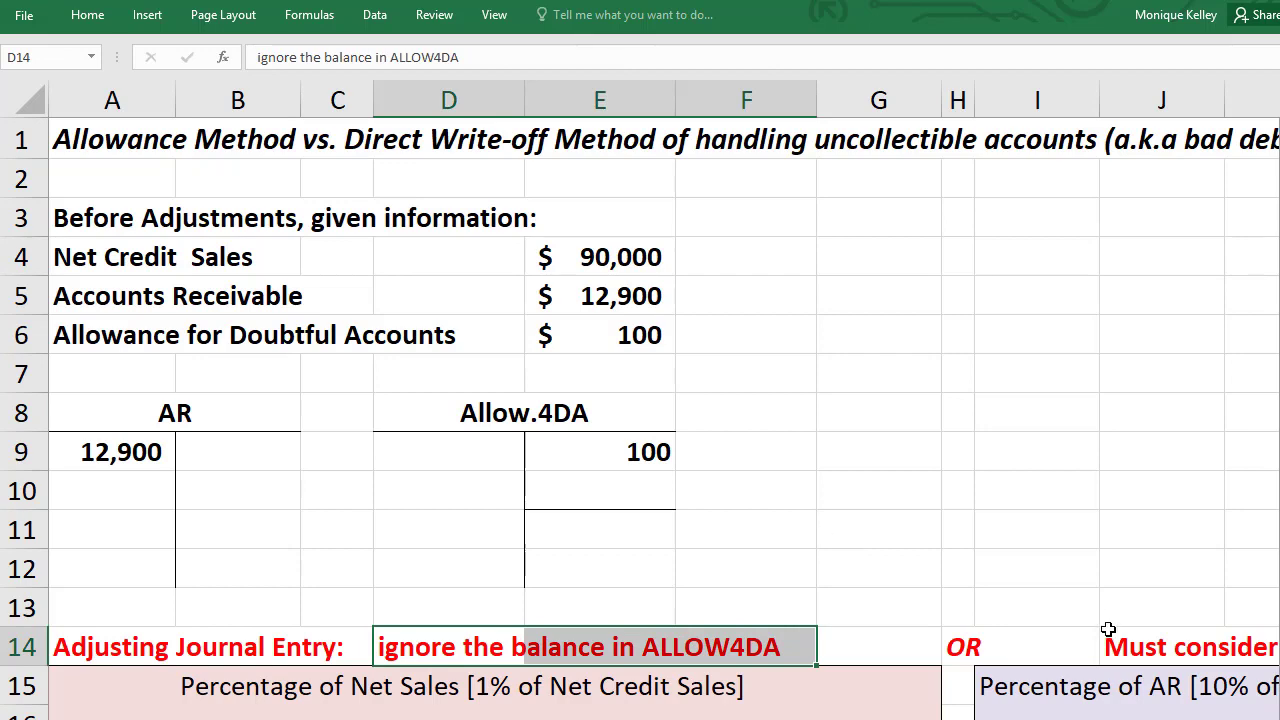
pyautogui.moveTo(1144, 654); pyautogui.dragTo(1278, 648)
pyautogui.press('Delete')
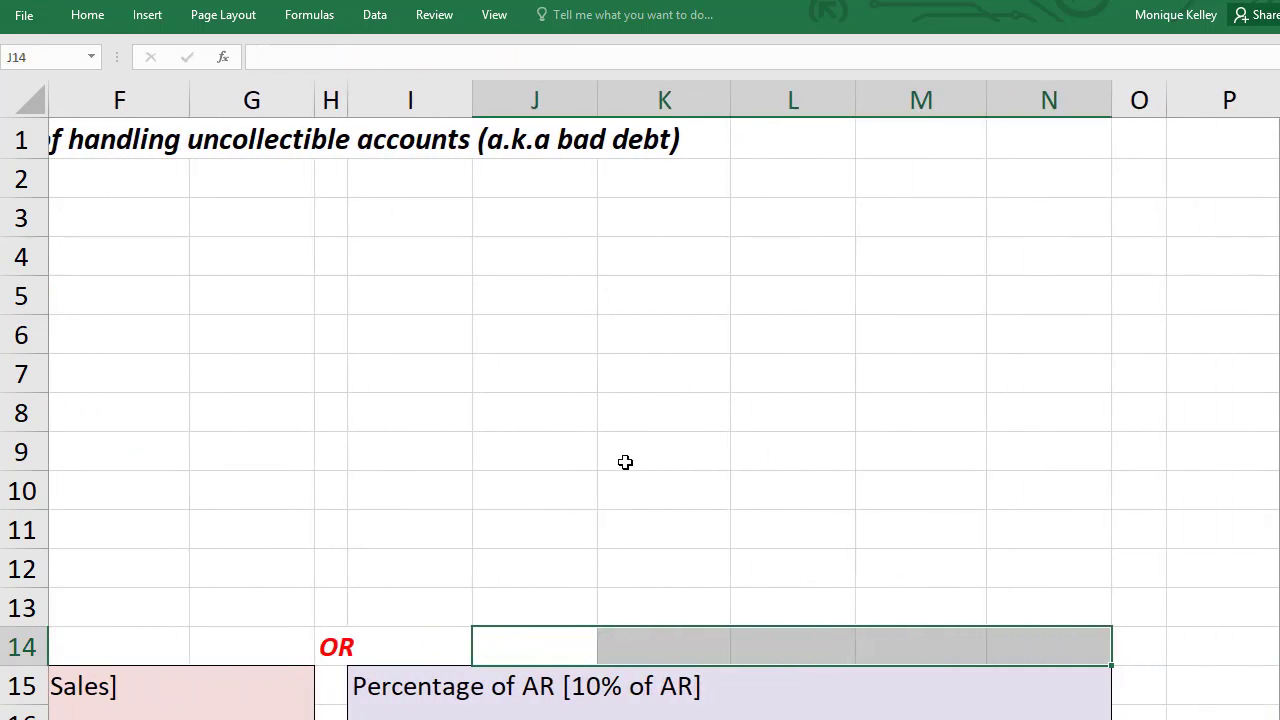
pyautogui.press('Left')
pyautogui.press('Left')
pyautogui.press('Home')
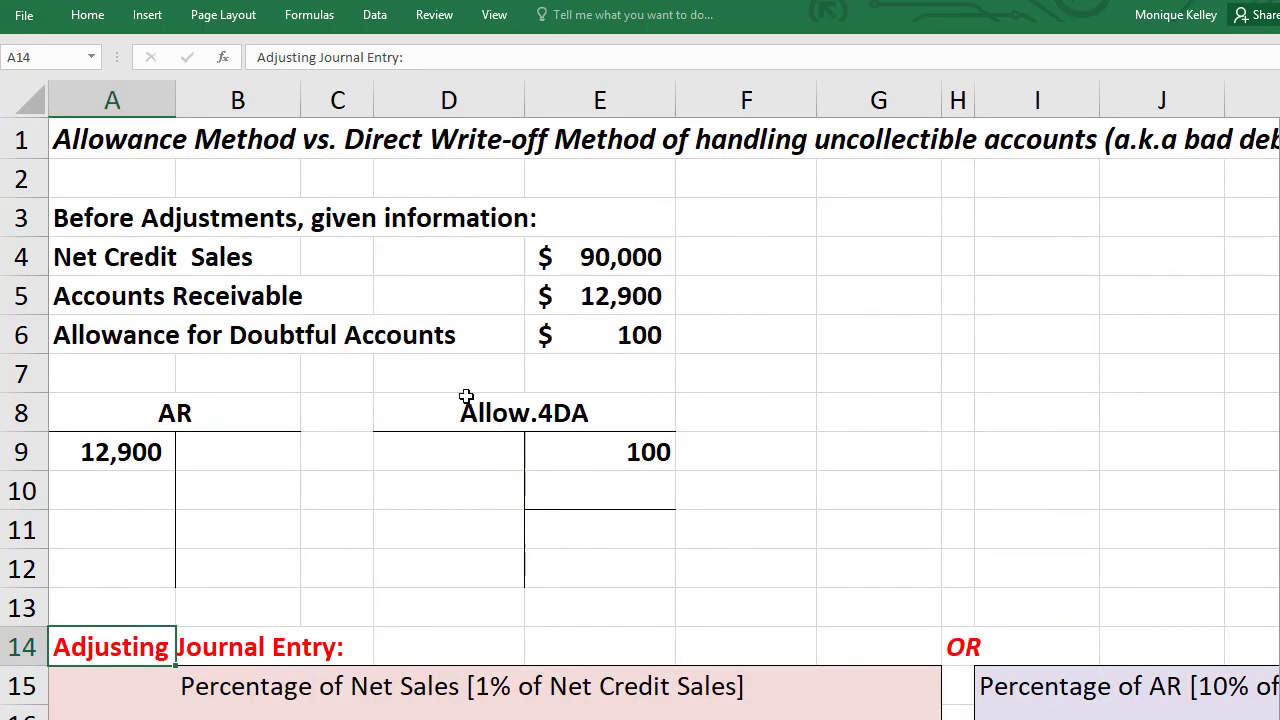
# Review Net Credit Sales, the 12,900 AR balance and the 100 Allow.4DA credit balance
pyautogui.moveTo(85, 262); pyautogui.dragTo(652, 270)
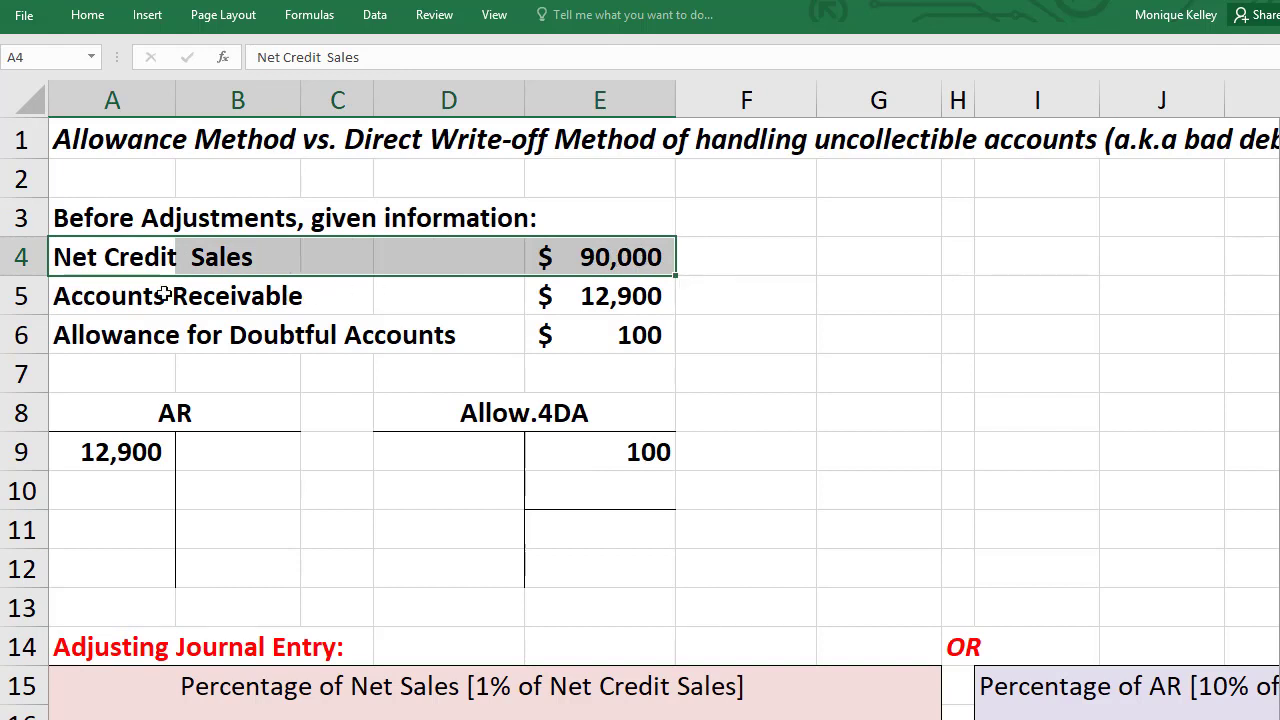
pyautogui.moveTo(90, 304); pyautogui.dragTo(650, 298)
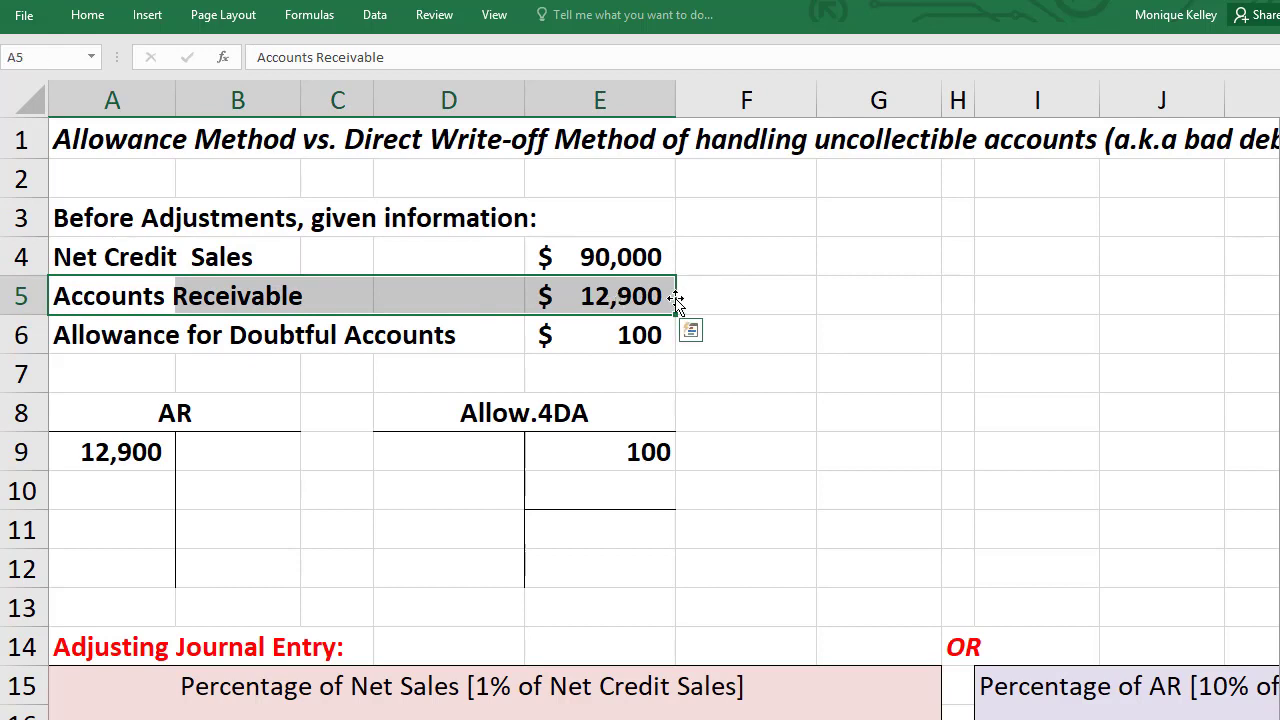
pyautogui.click(110, 476)
pyautogui.click(108, 450)
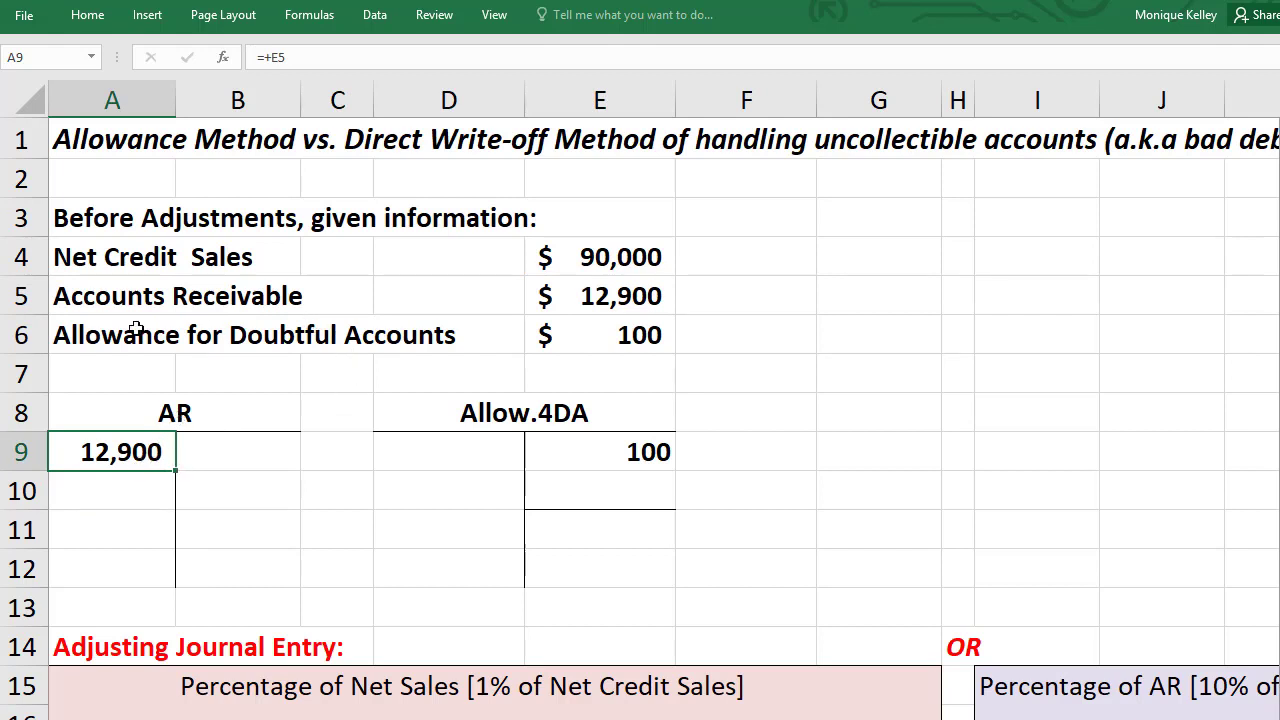
pyautogui.click(173, 341)
pyautogui.moveTo(173, 341); pyautogui.dragTo(386, 337)
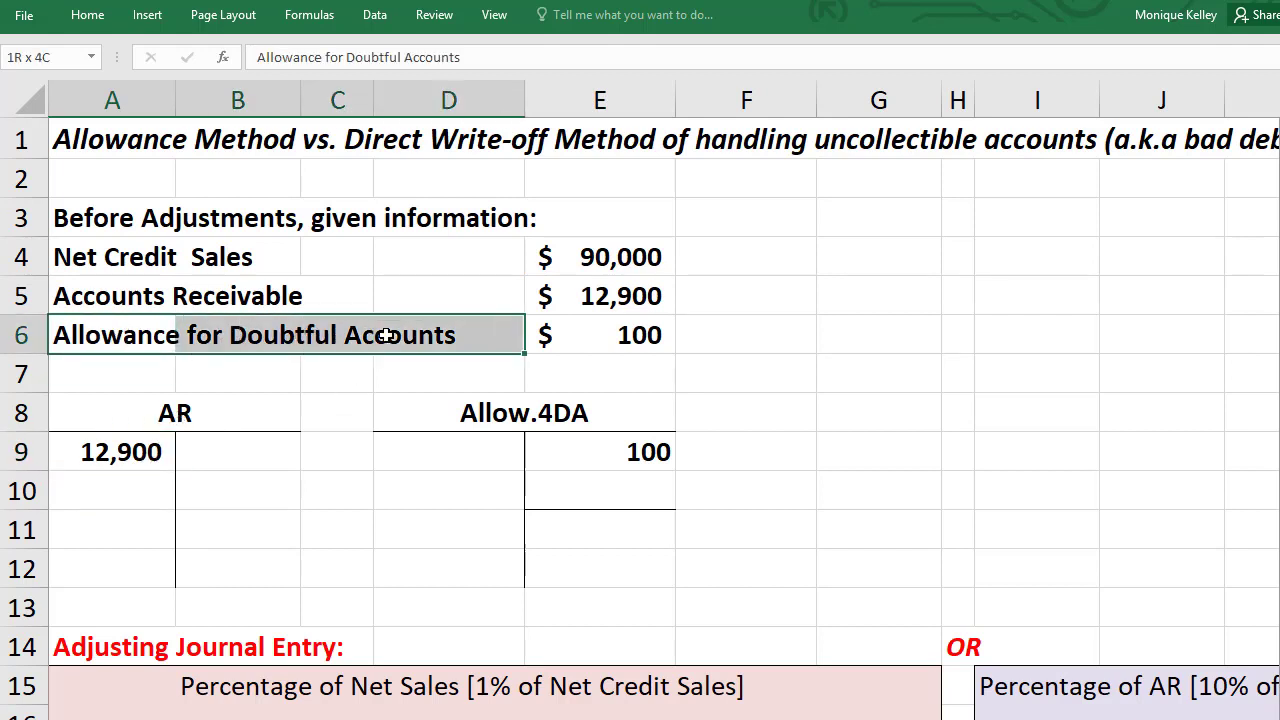
pyautogui.click(644, 336)
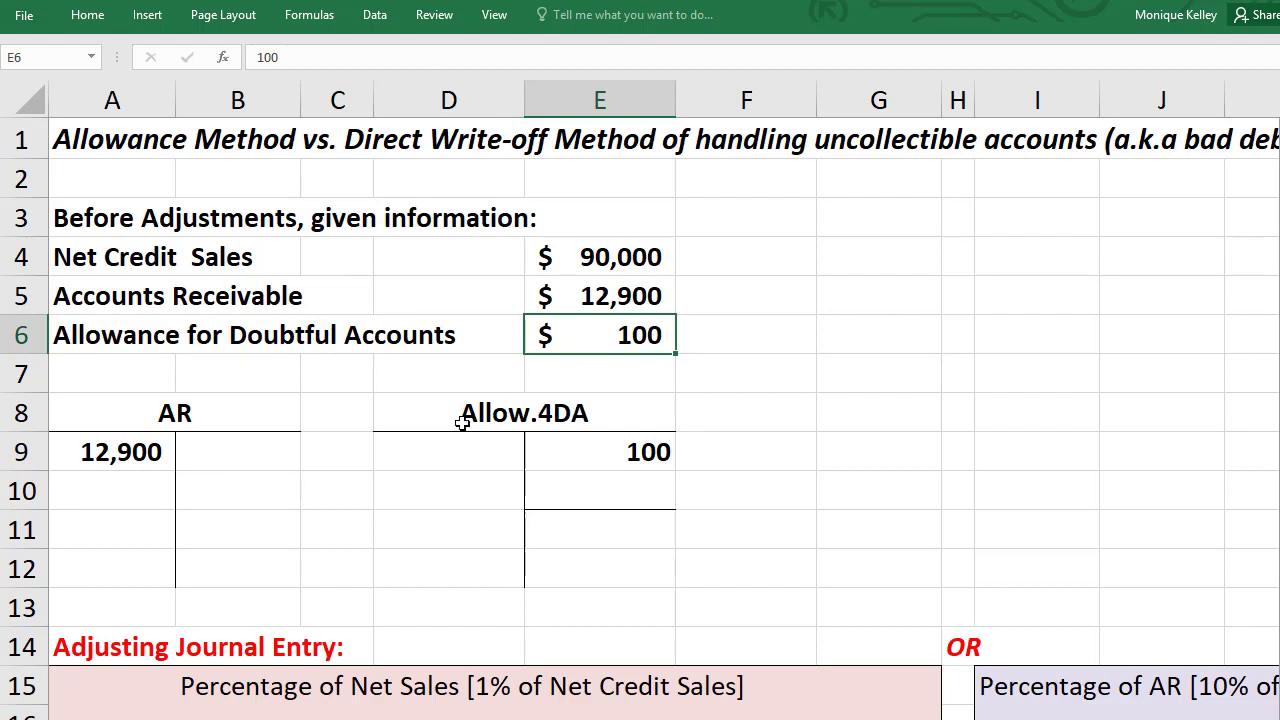
pyautogui.click(426, 415)
pyautogui.moveTo(426, 415); pyautogui.dragTo(614, 412)
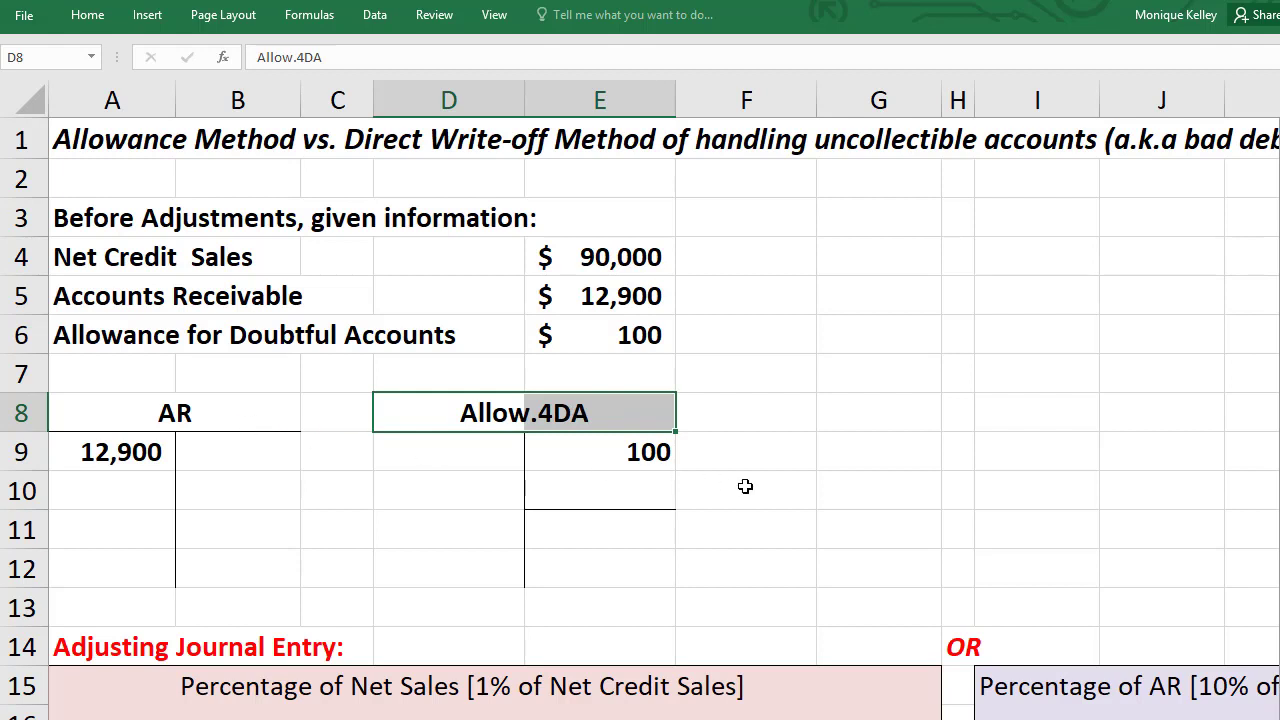
pyautogui.click(643, 457)
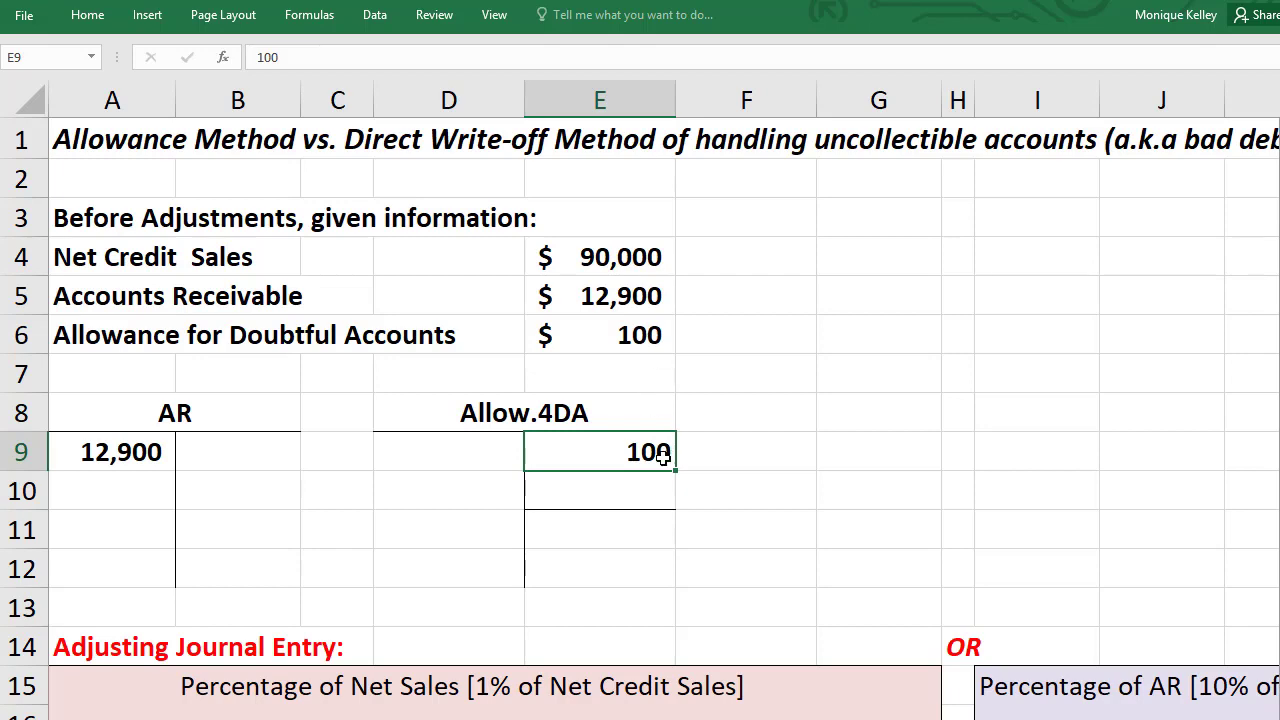
pyautogui.scroll(-2, 663, 455)
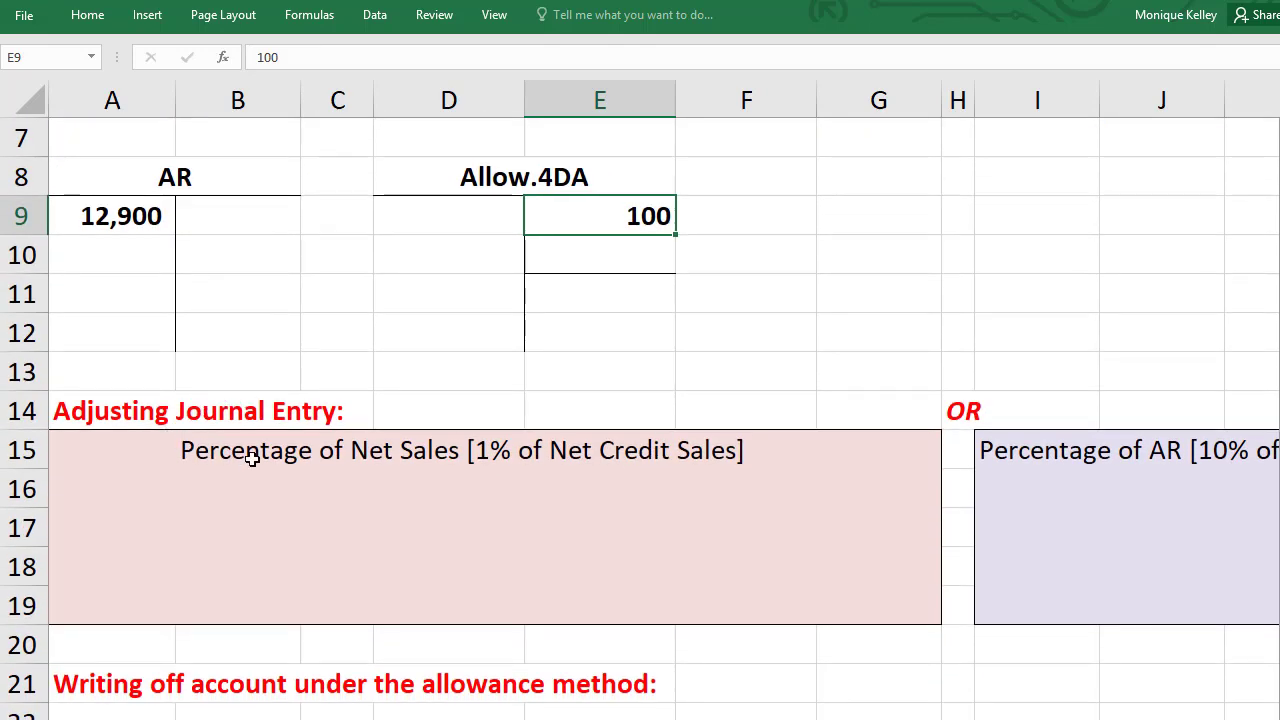
pyautogui.moveTo(106, 449); pyautogui.dragTo(720, 451)
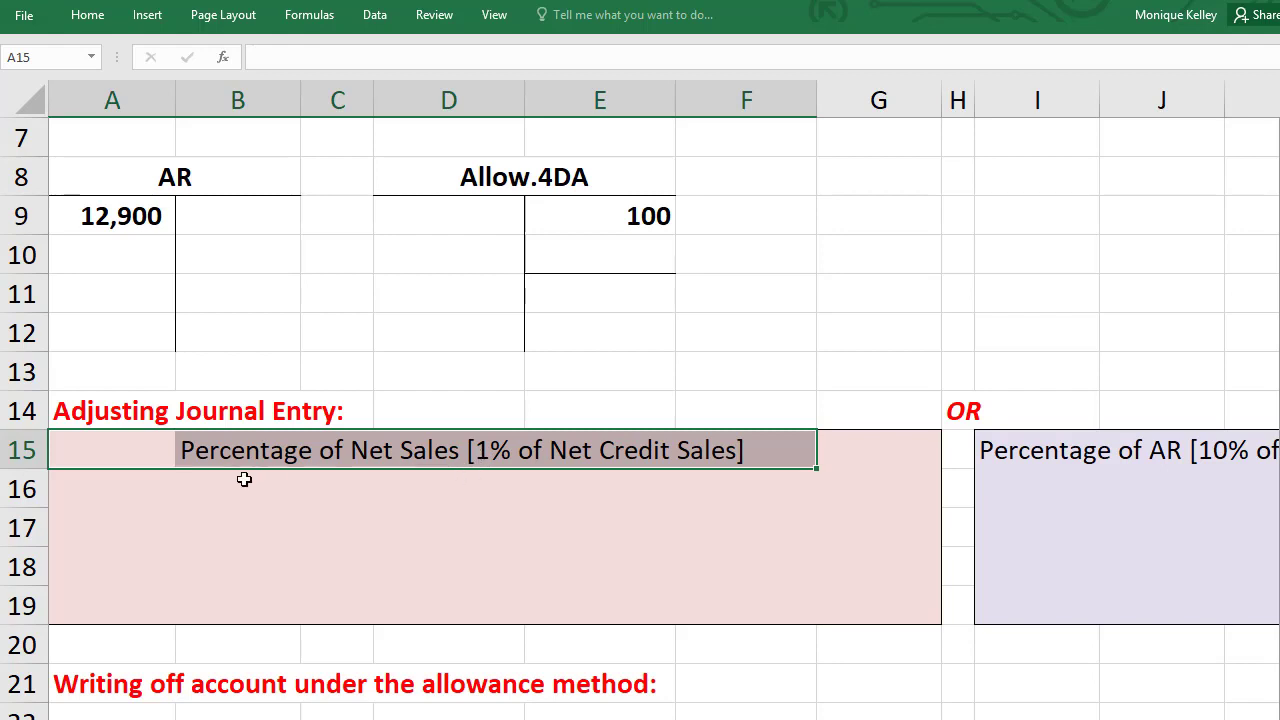
pyautogui.click(590, 452)
pyautogui.moveTo(468, 452); pyautogui.dragTo(712, 455)
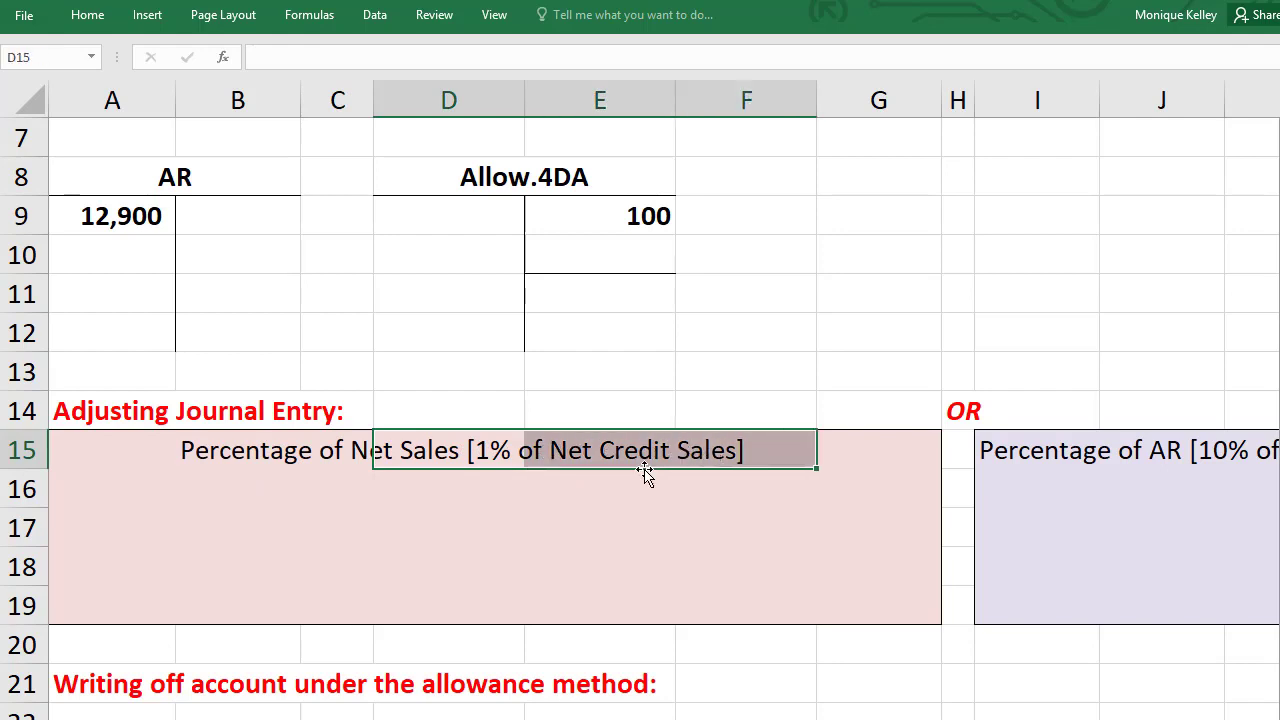
pyautogui.click(83, 482)
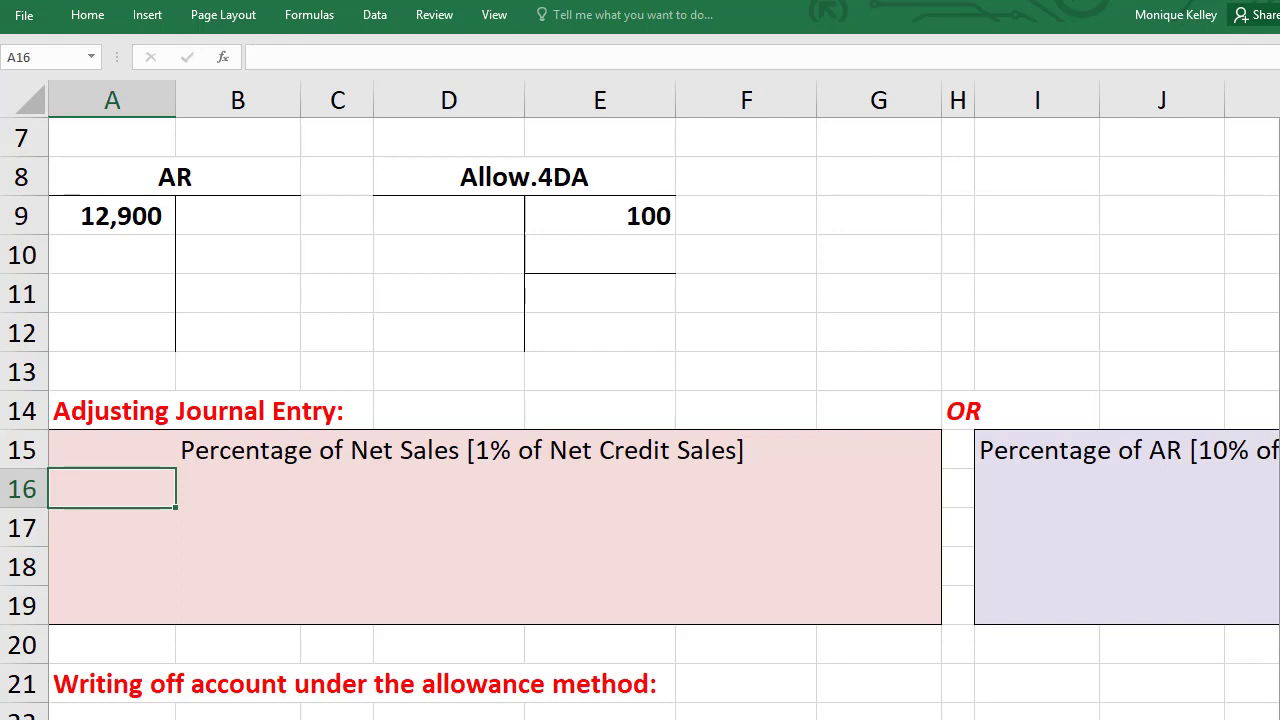
# Enter Bad Debt Expense in A16 and an indented Allowance for doubtful accounts line in B17
pyautogui.write('Bad')
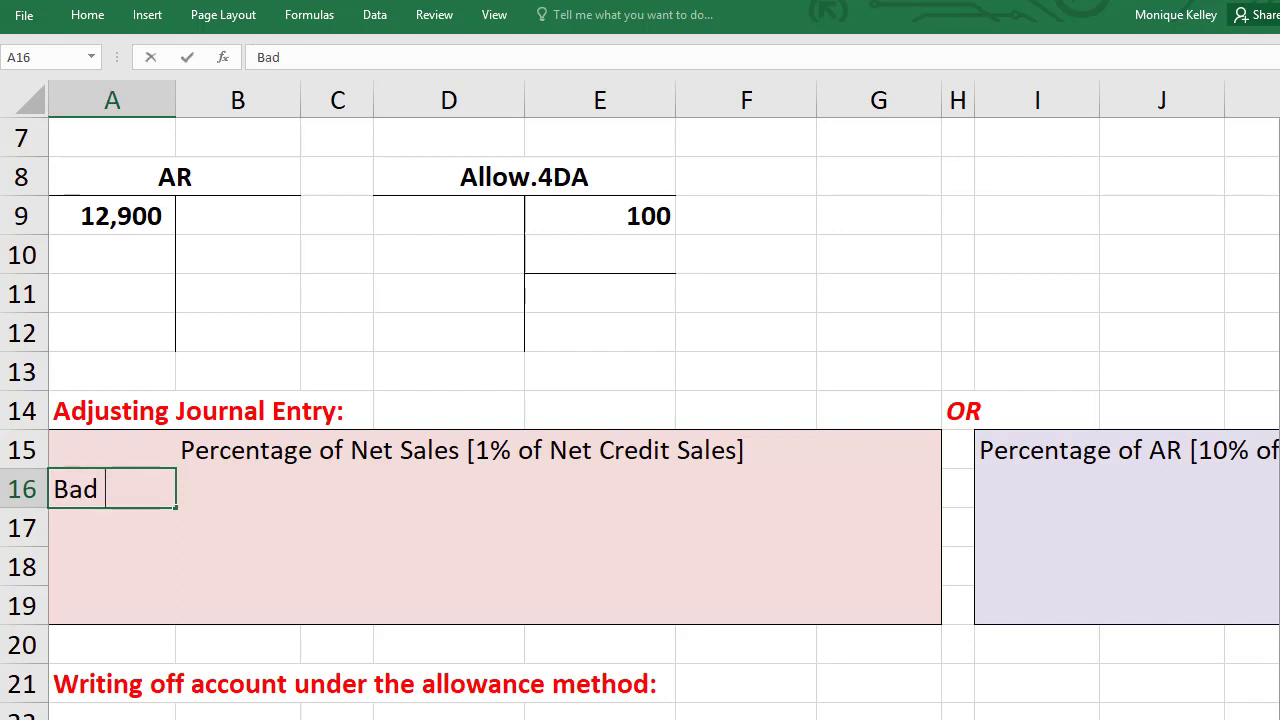
pyautogui.write(' Debt Ex')
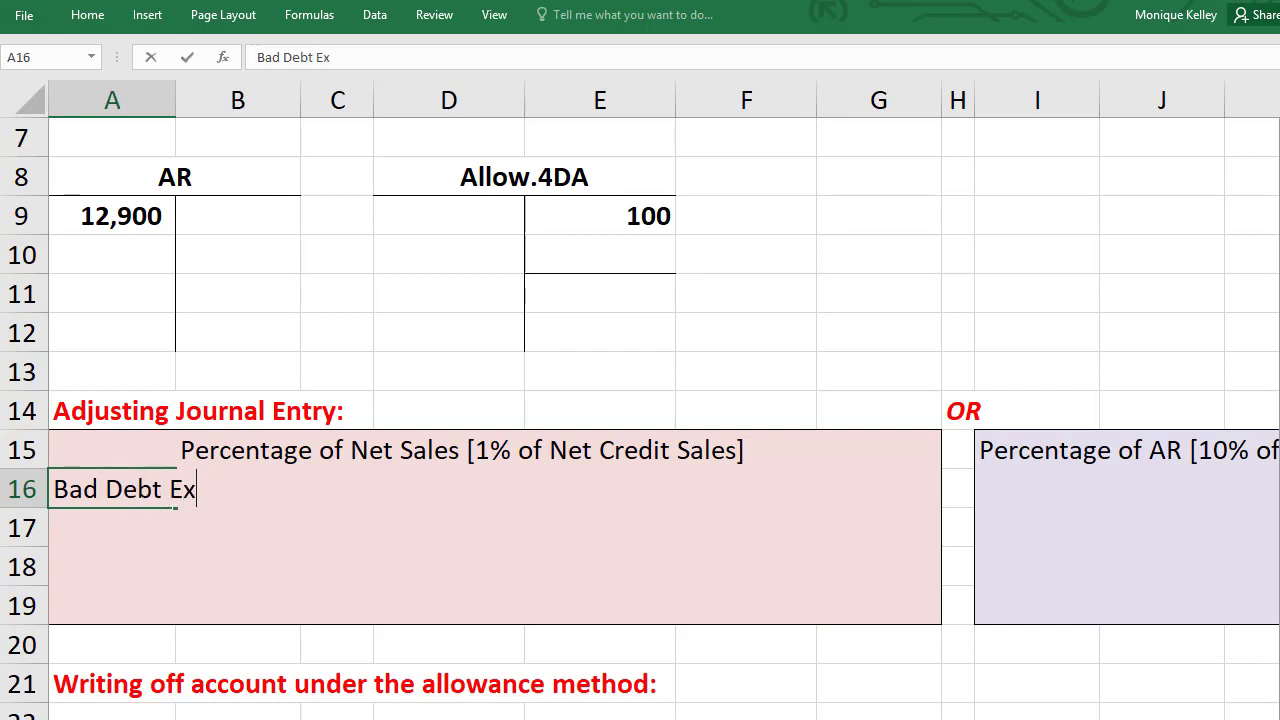
pyautogui.write('pense')
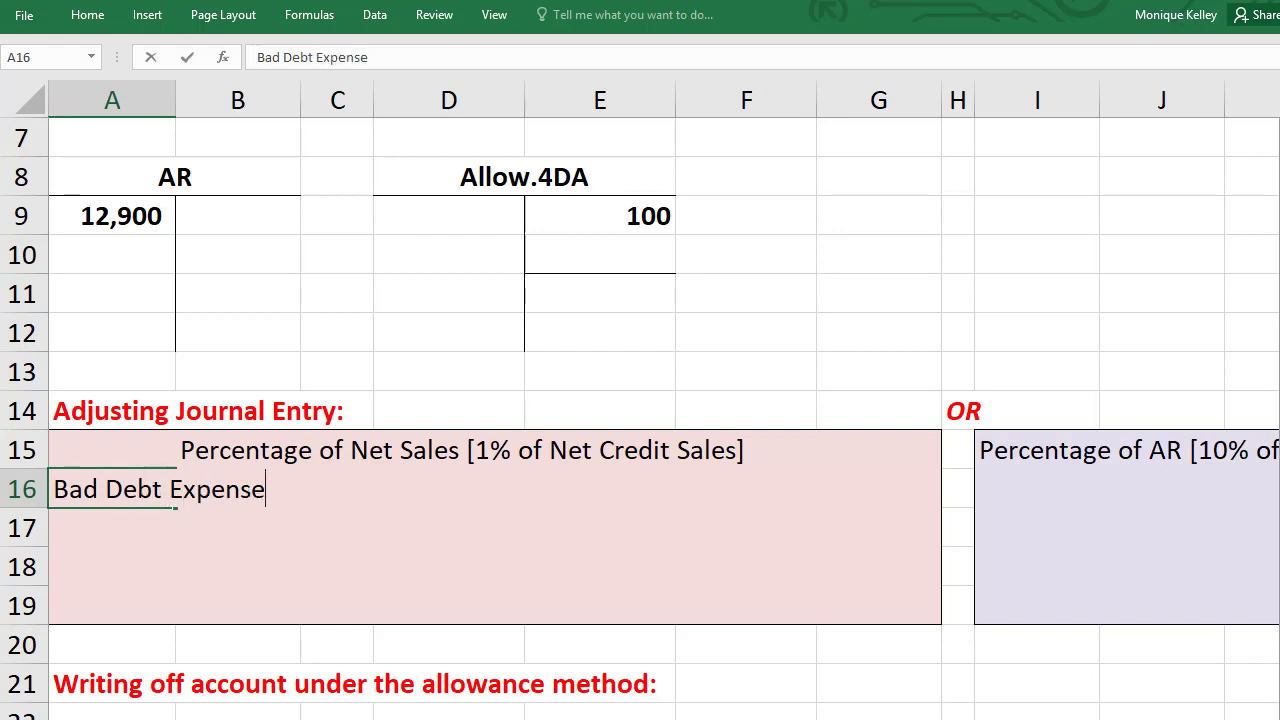
pyautogui.press('Return')
pyautogui.press('Tab')
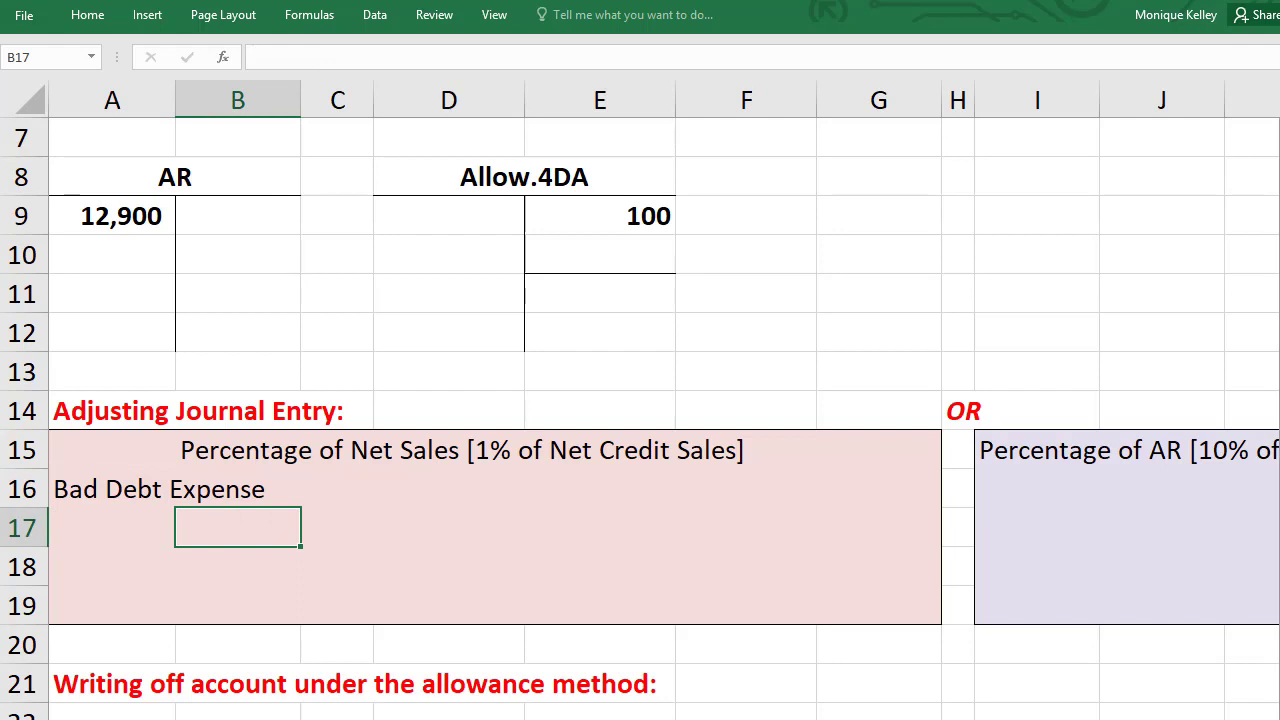
pyautogui.write('Allowanc')
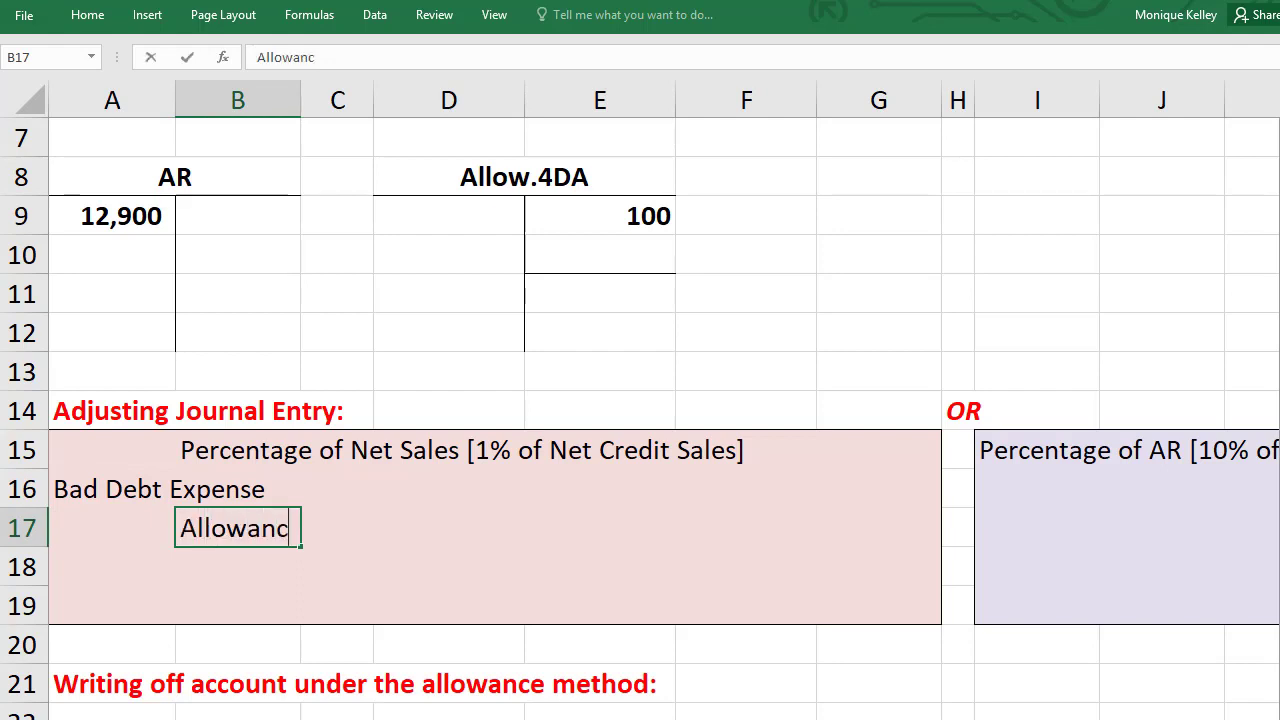
pyautogui.write('e for doub')
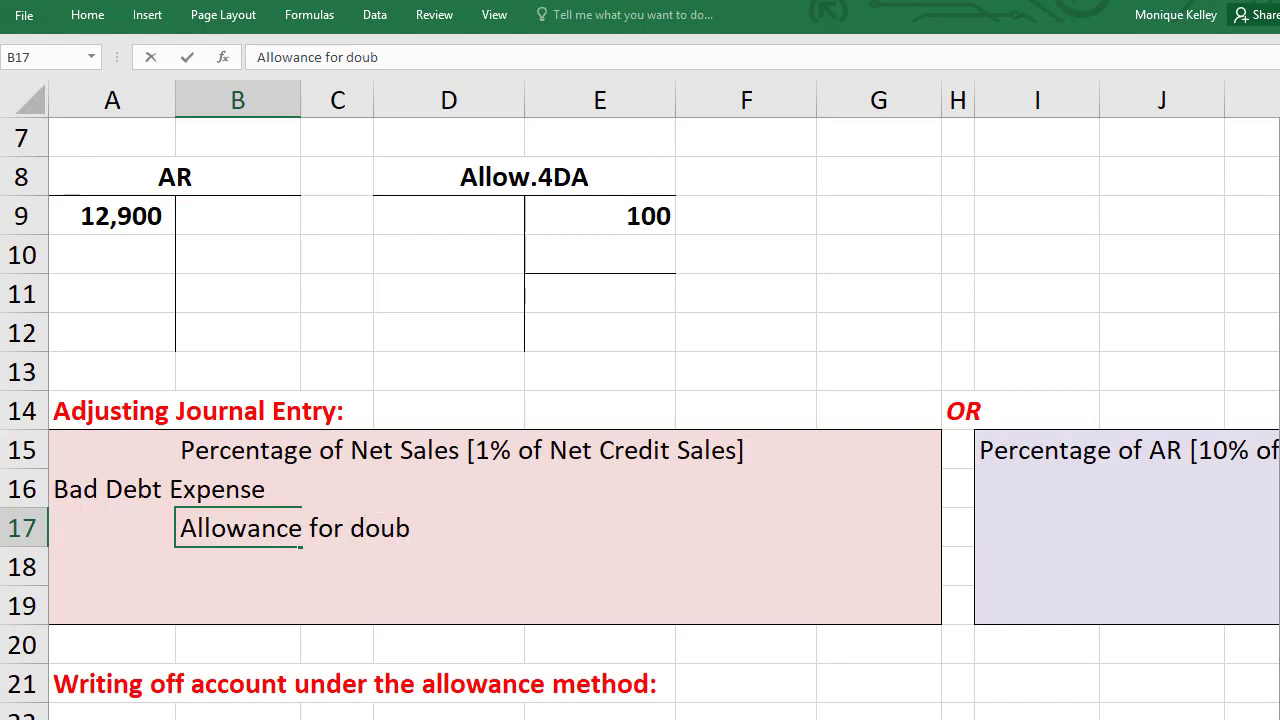
pyautogui.write('tful')
pyautogui.write('accounts')
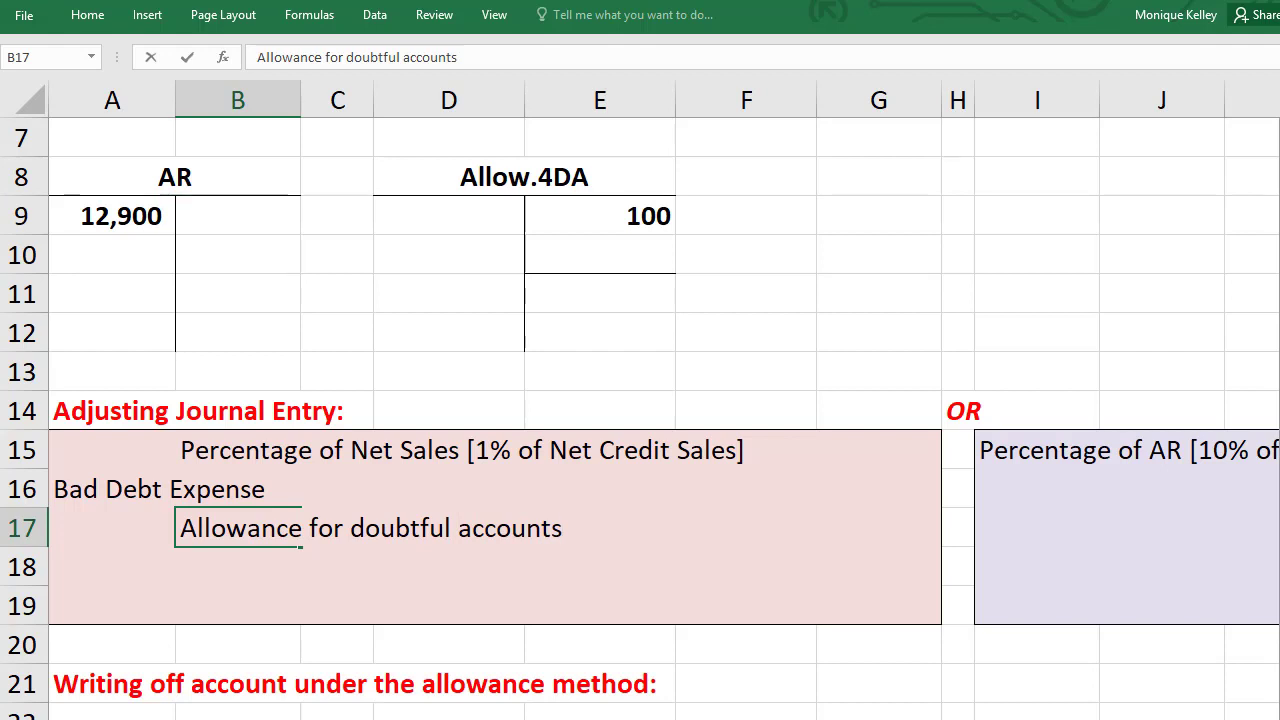
pyautogui.hotkey('ctrl', 'Return')
pyautogui.press('Right')
pyautogui.press('Right')
pyautogui.press('Right')
pyautogui.press('Right')
pyautogui.press('Up')
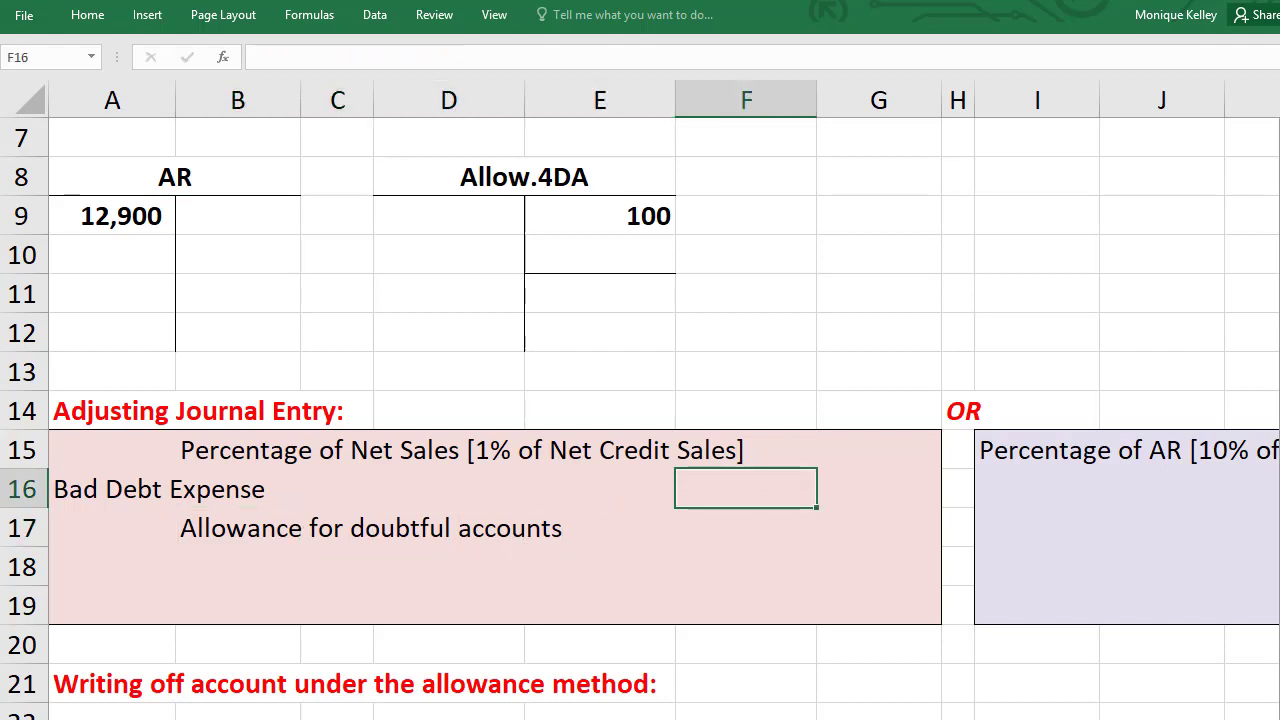
# Debit Bad Debt Expense 900 in F16 as 1% of Net Credit Sales
pyautogui.write('=')
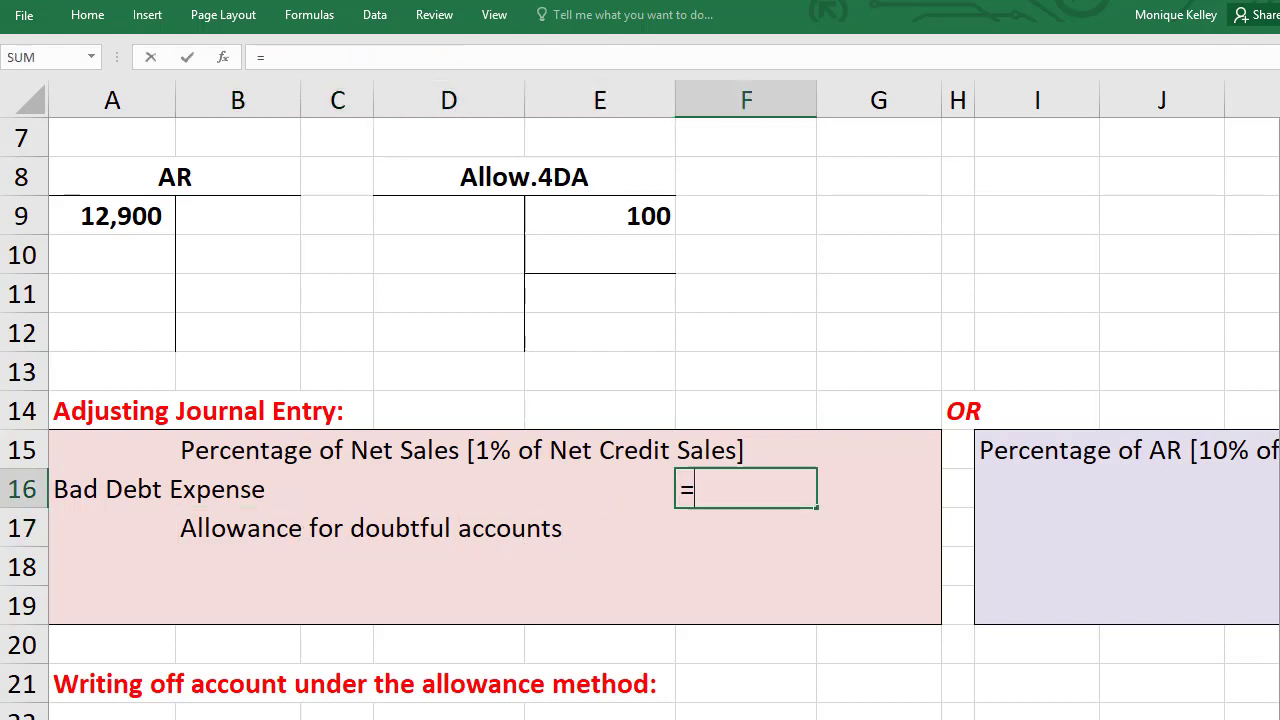
pyautogui.write('.01')
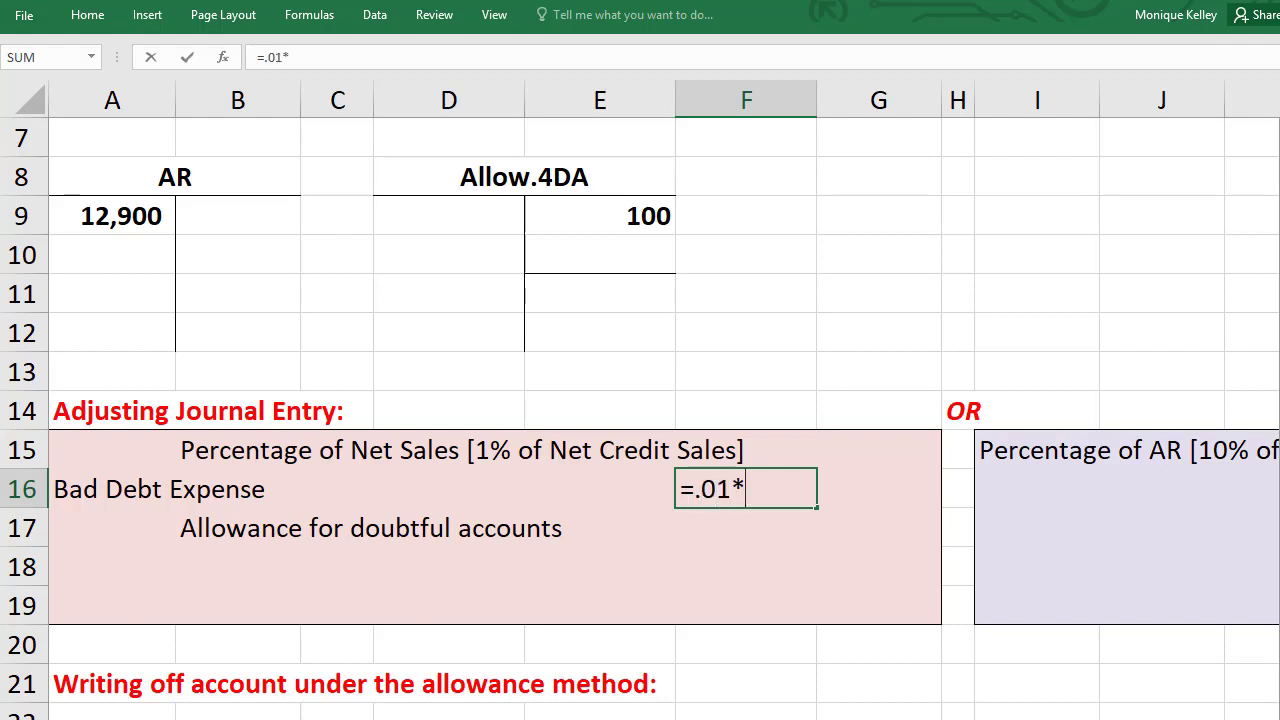
pyautogui.write('*')
pyautogui.scroll(2, 312, 290)
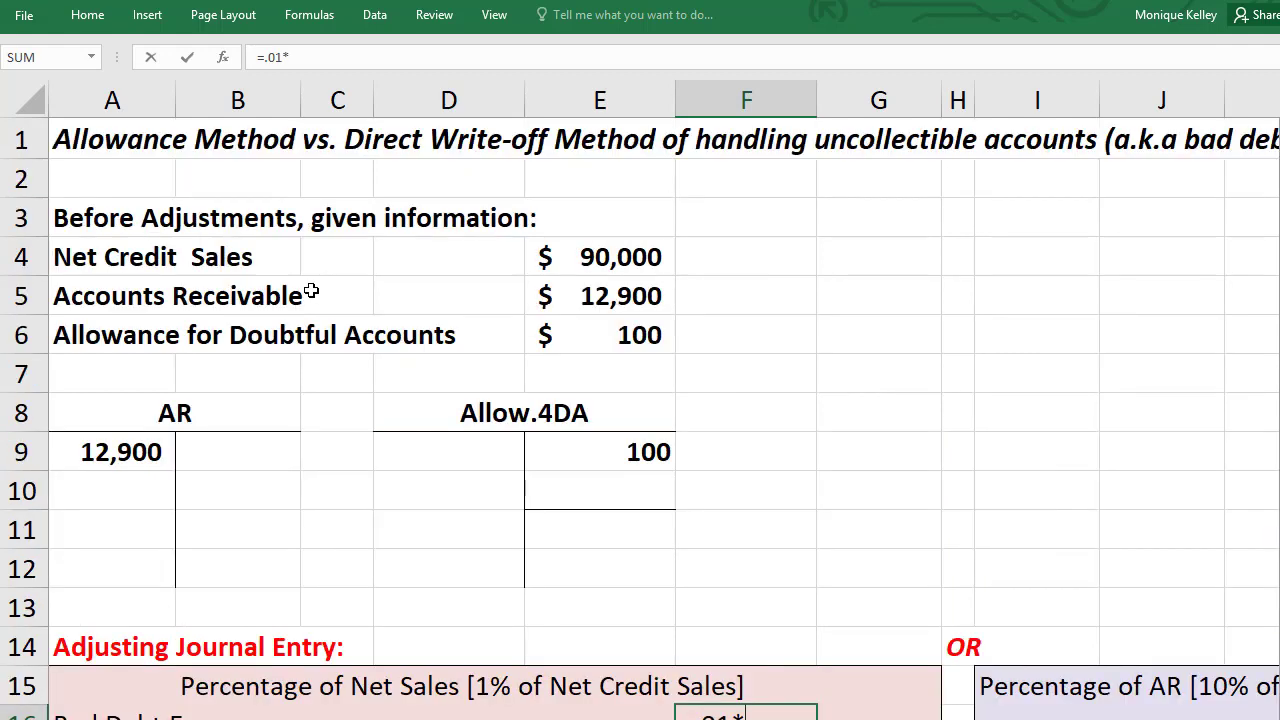
pyautogui.click(614, 263)
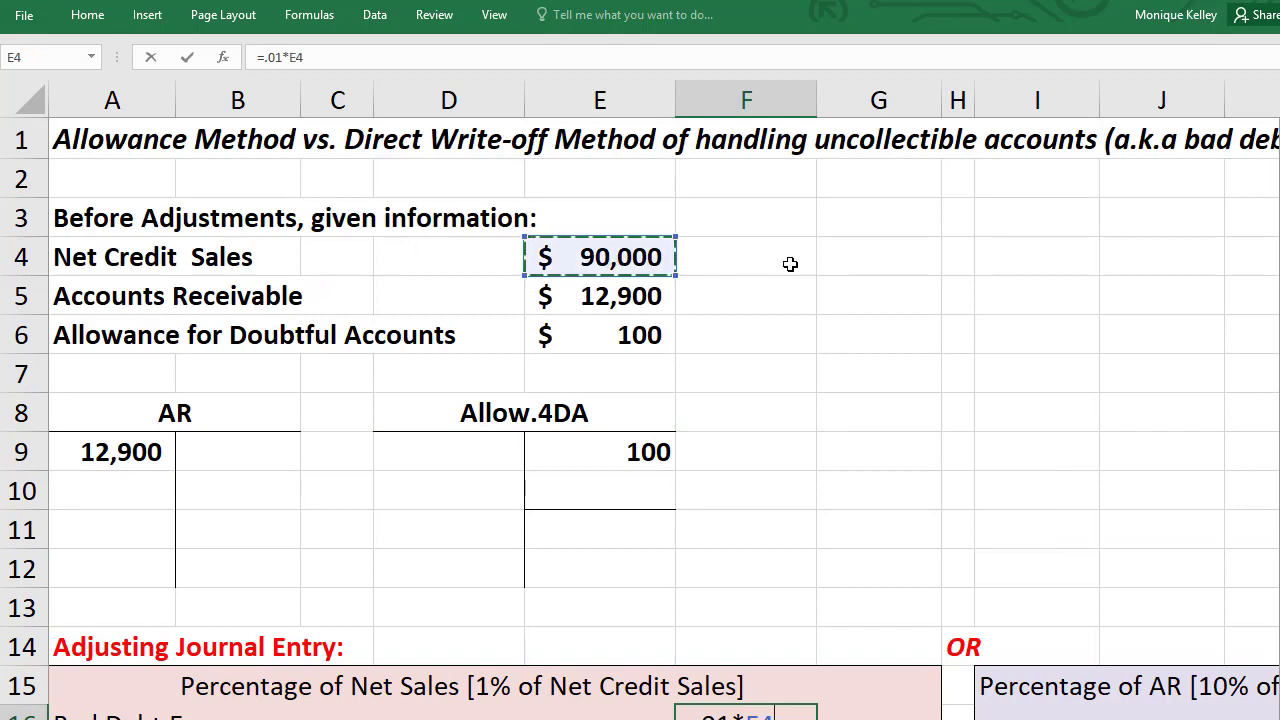
pyautogui.press('Return')
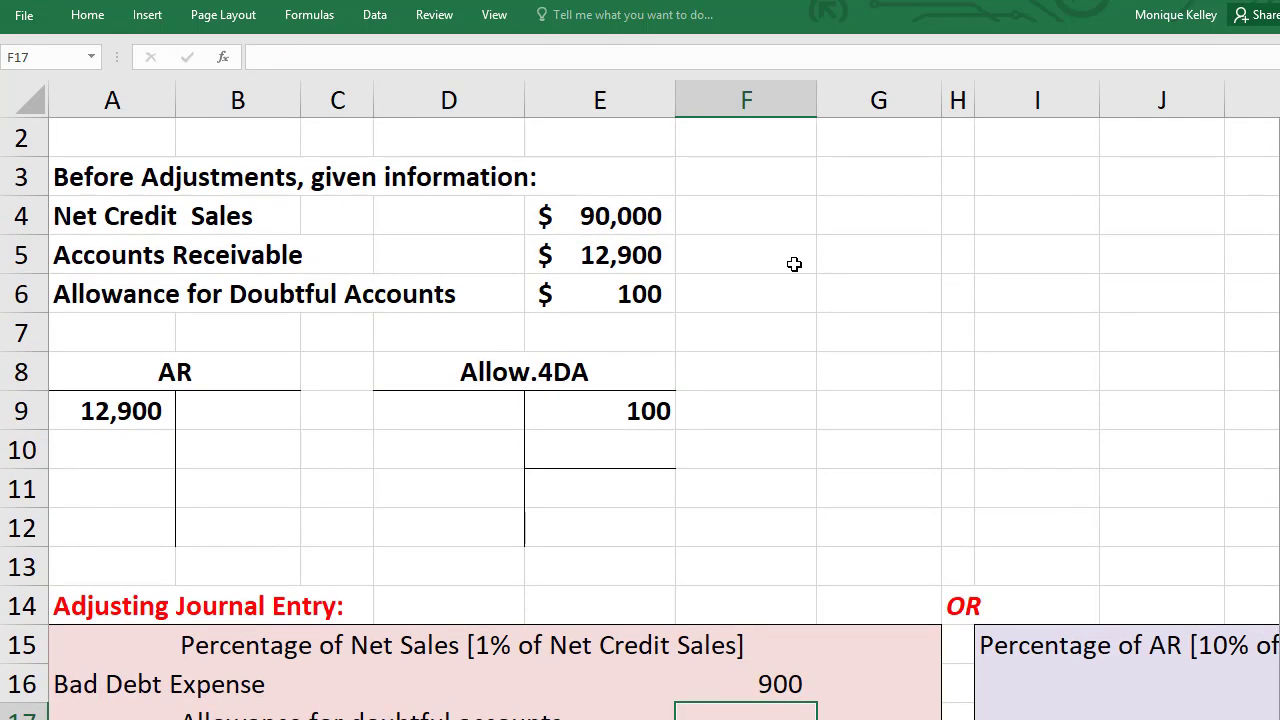
pyautogui.scroll(-2, 896, 246)
pyautogui.click(777, 449)
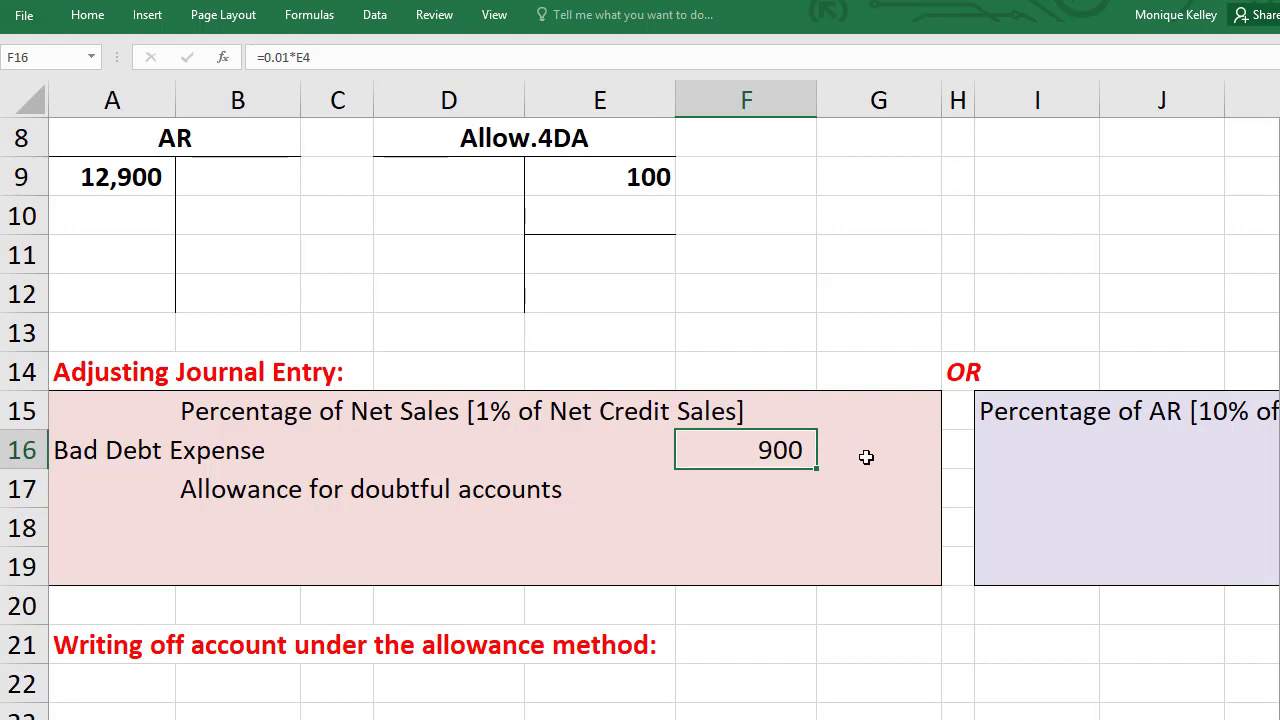
# Credit the allowance 900 in G17 with =+F16, then recheck the T-accounts
pyautogui.click(874, 491)
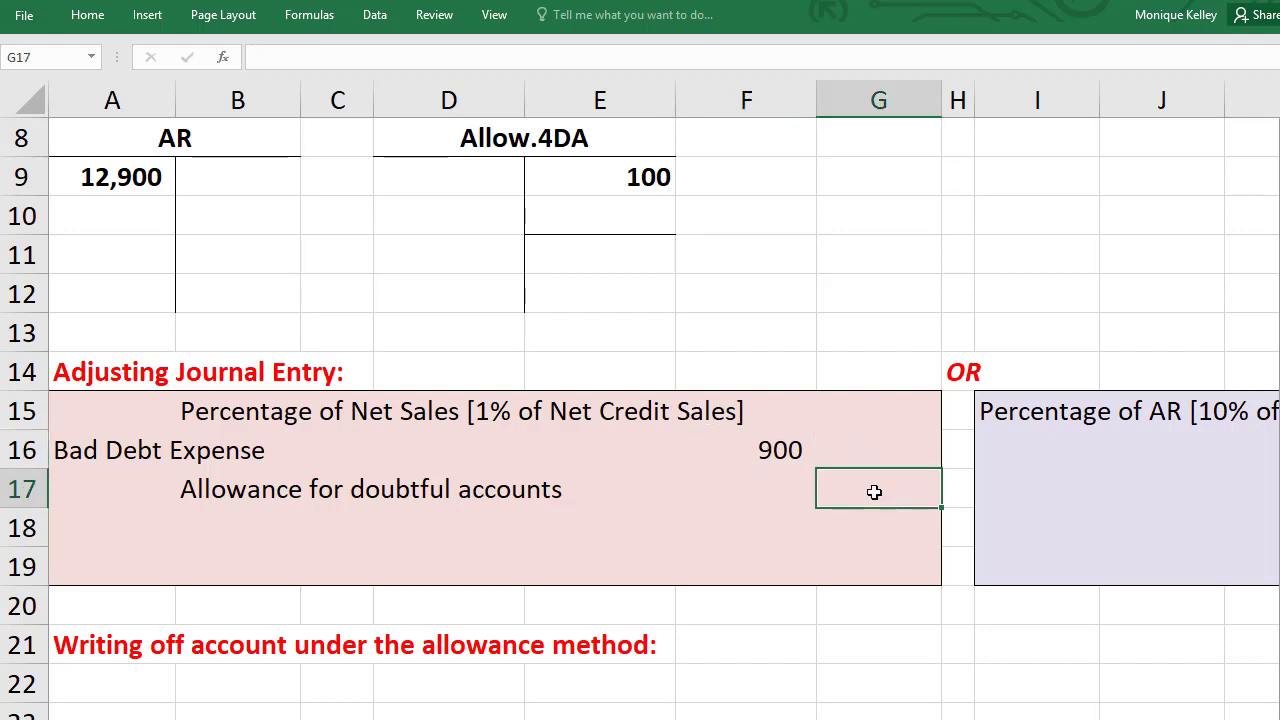
pyautogui.write('+')
pyautogui.press('Up')
pyautogui.press('Left')
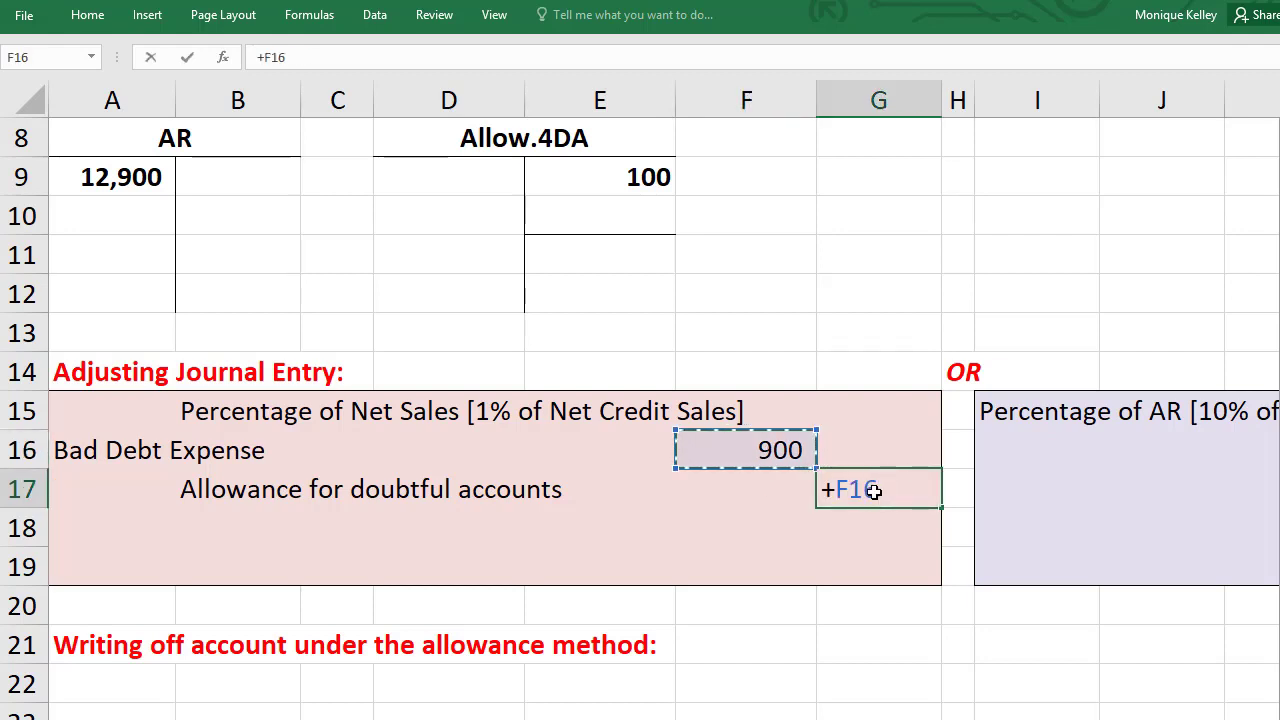
pyautogui.press('Return')
pyautogui.click(903, 489)
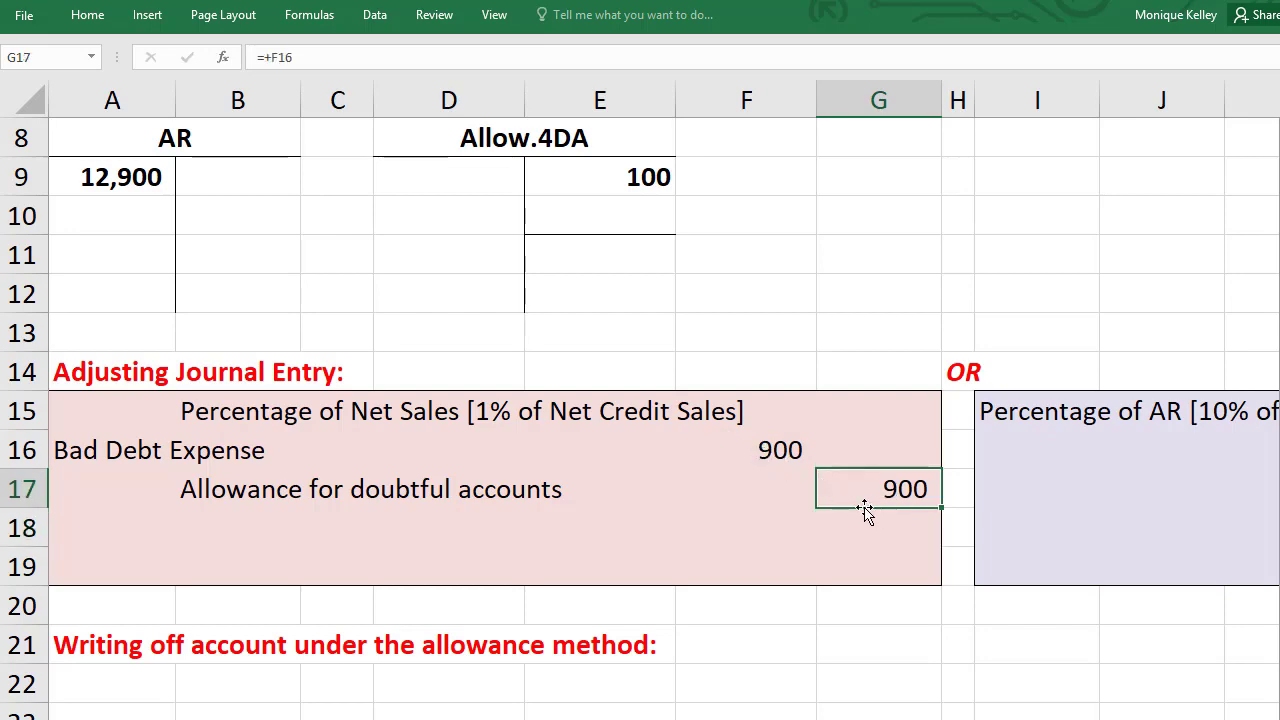
pyautogui.scroll(-2, 866, 510)
pyautogui.scroll(2, 806, 522)
pyautogui.scroll(-1, 803, 517)
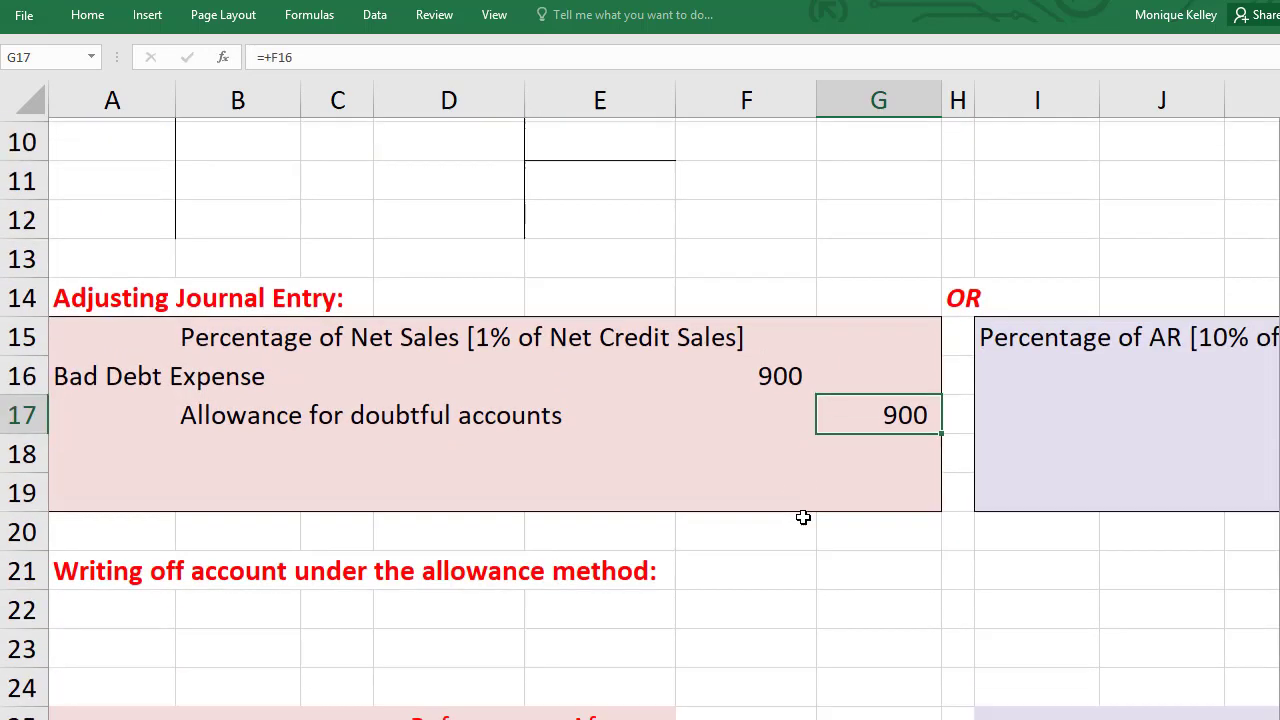
pyautogui.scroll(-1, 803, 517)
pyautogui.scroll(3, 806, 517)
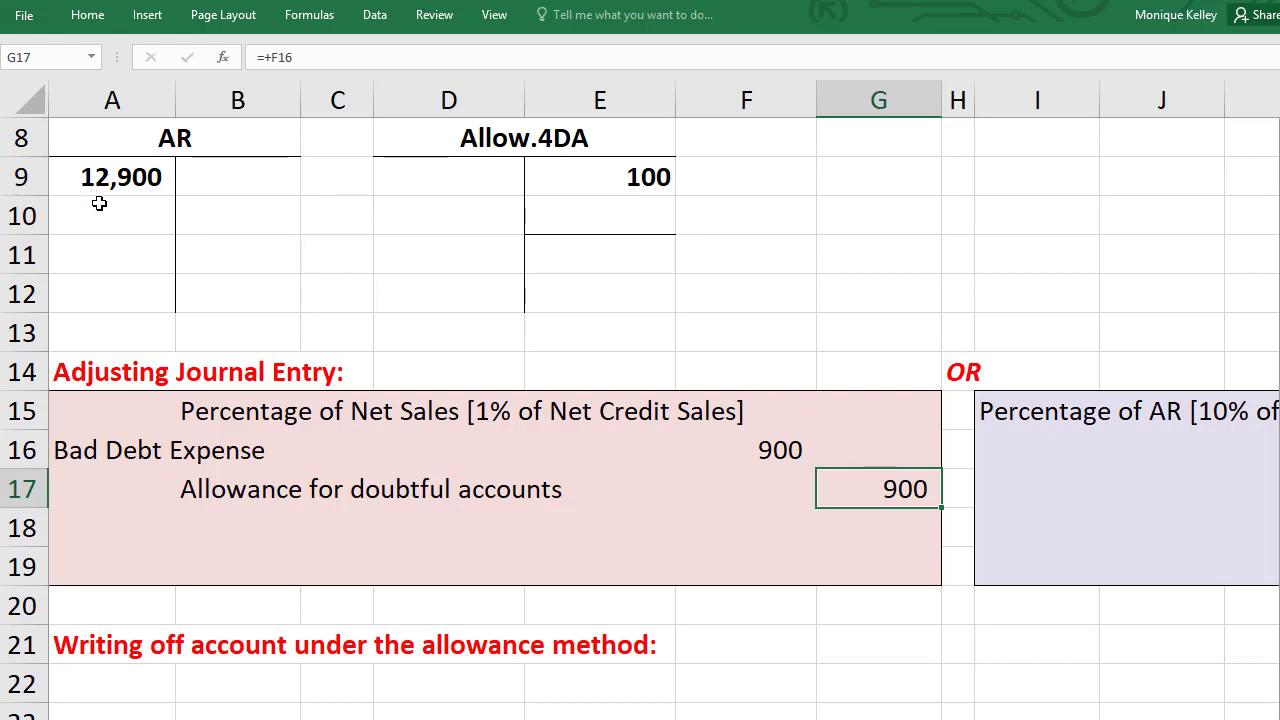
# Recheck the T-account balances and the 900 expense formula, then show the Percentage of AR box
pyautogui.click(607, 216)
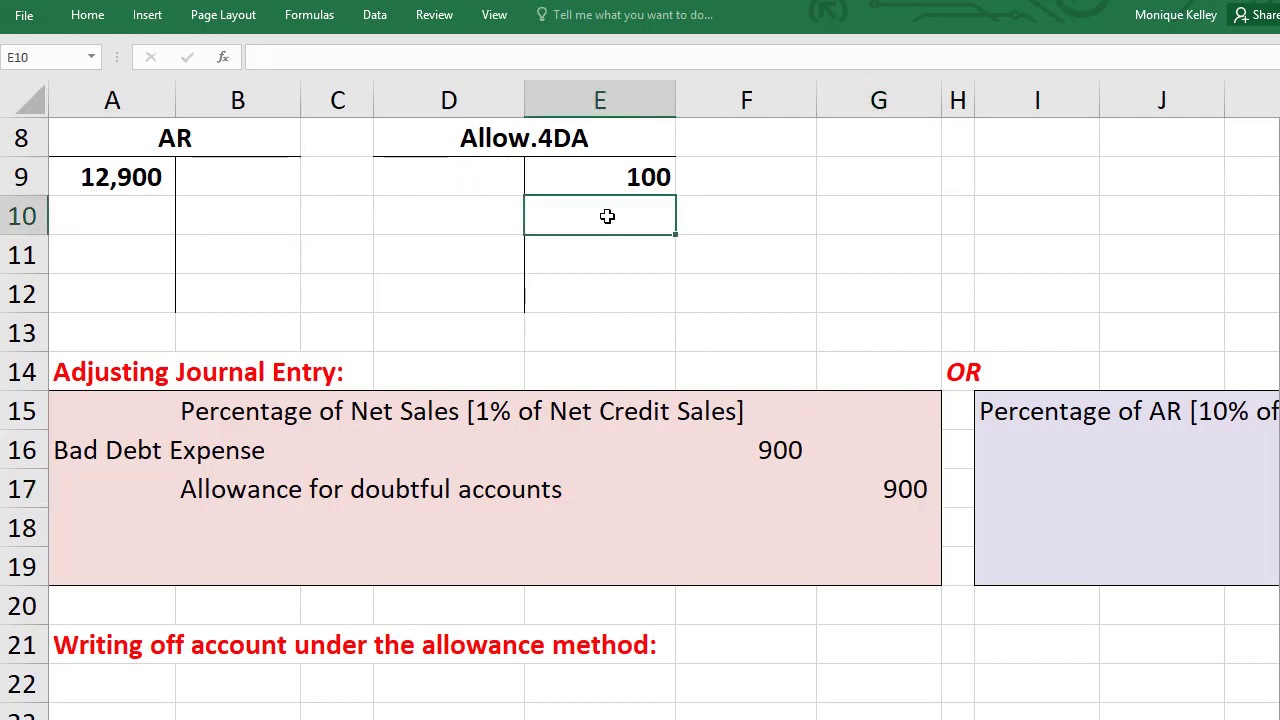
pyautogui.click(759, 443)
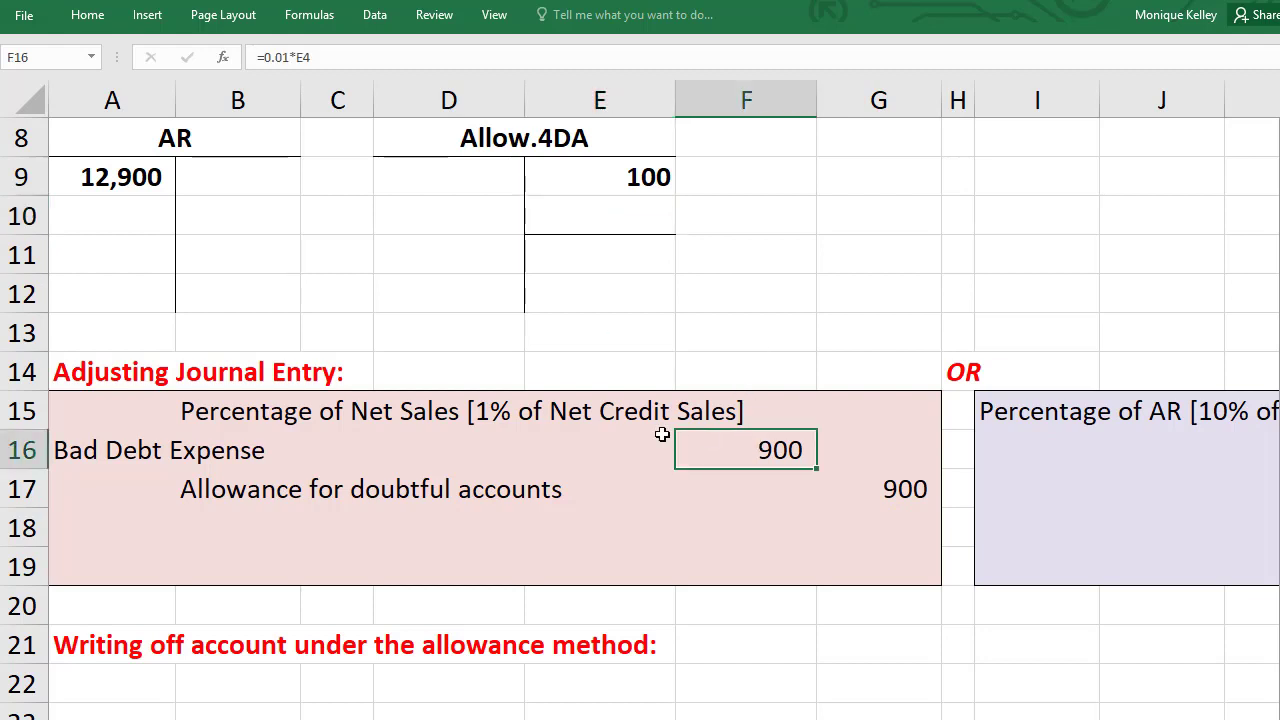
pyautogui.click(102, 221)
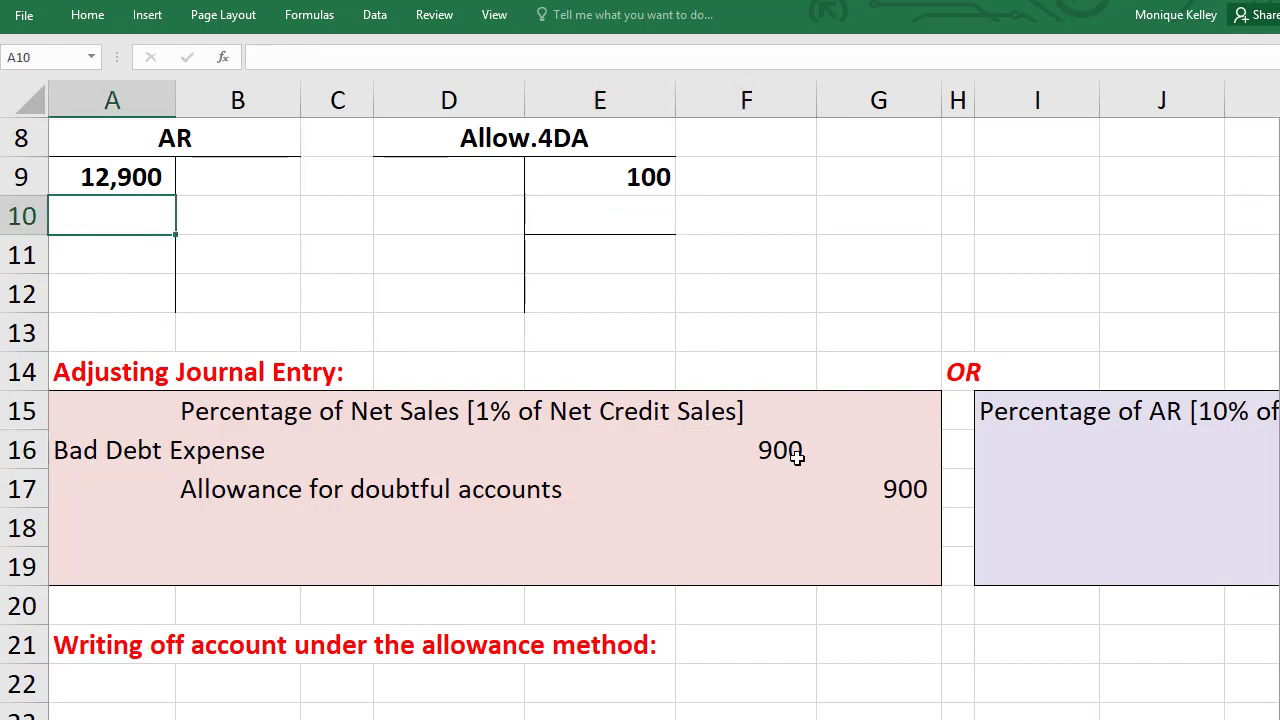
pyautogui.click(763, 445)
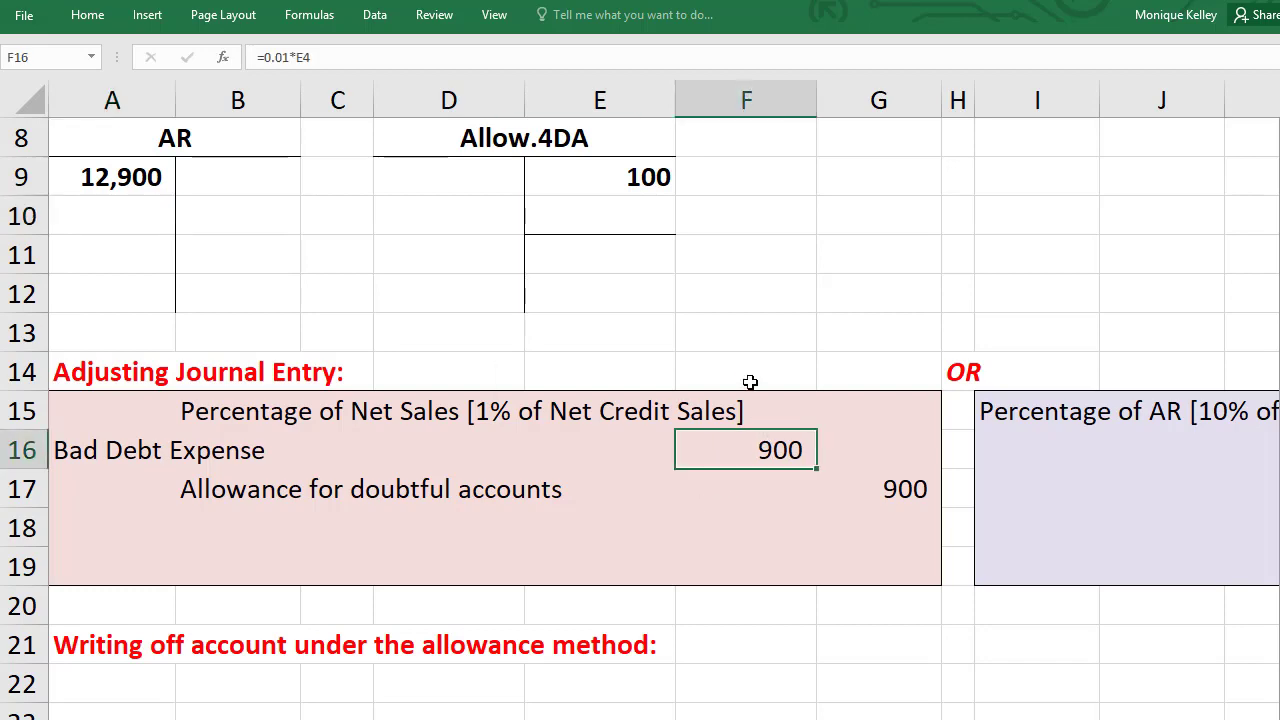
pyautogui.scroll(2, 740, 350)
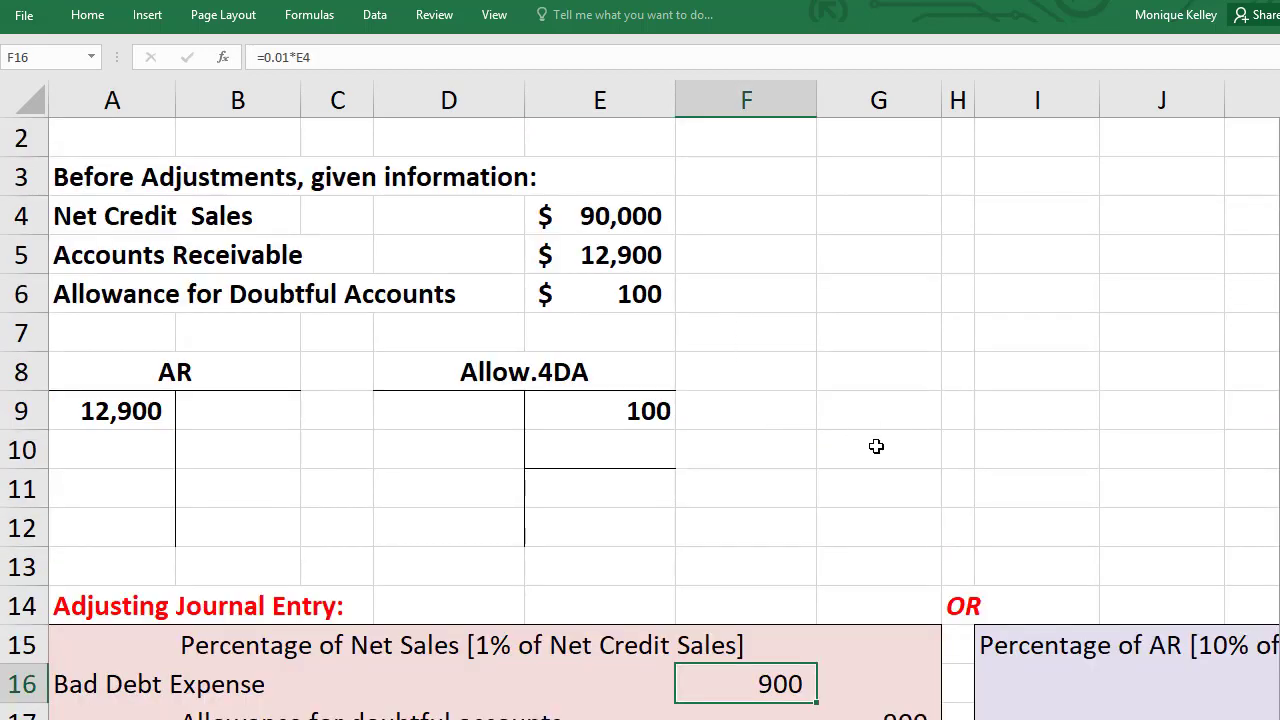
pyautogui.scroll(-1, 876, 446)
pyautogui.click(1022, 568)
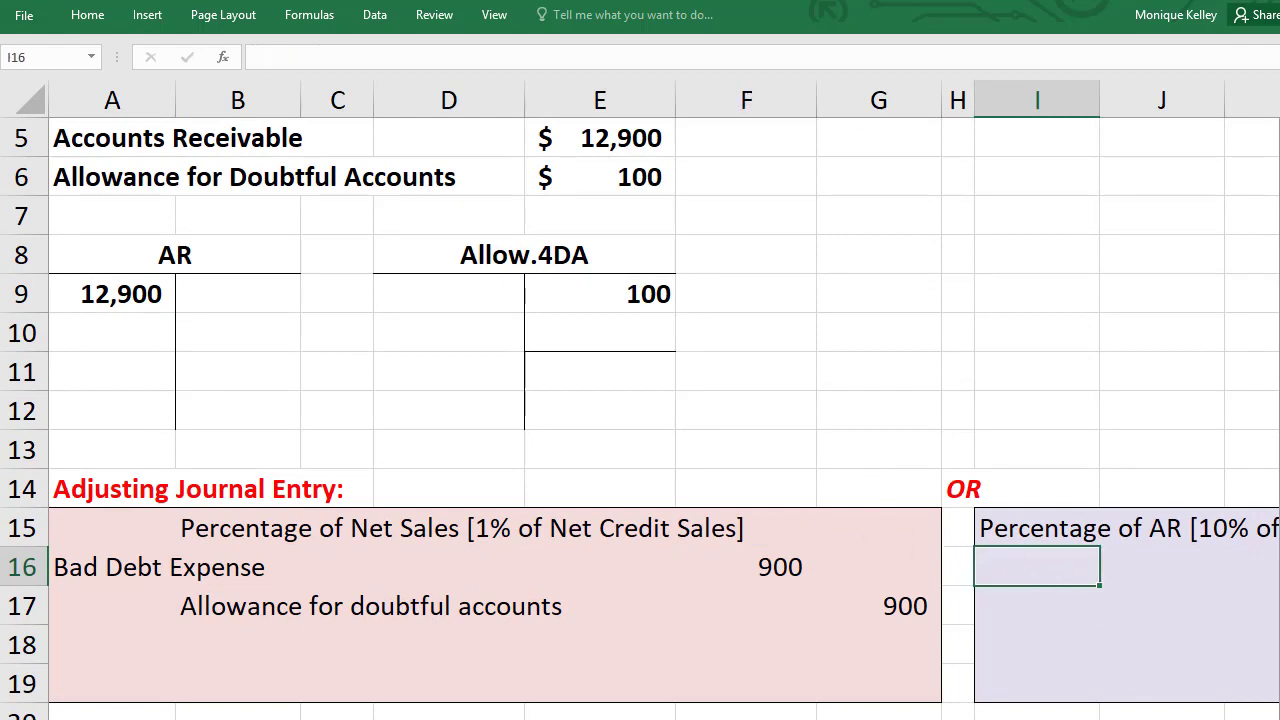
pyautogui.hscroll(3, 664, 400)
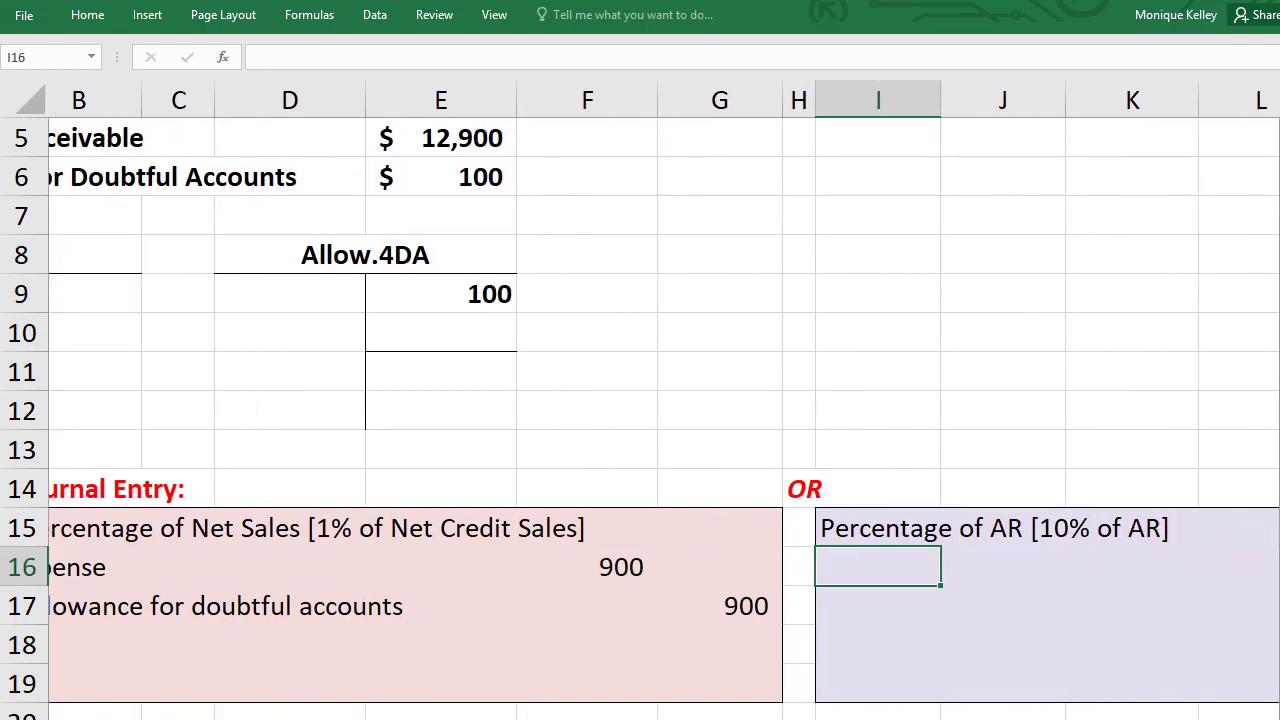
pyautogui.hscroll(1, 664, 400)
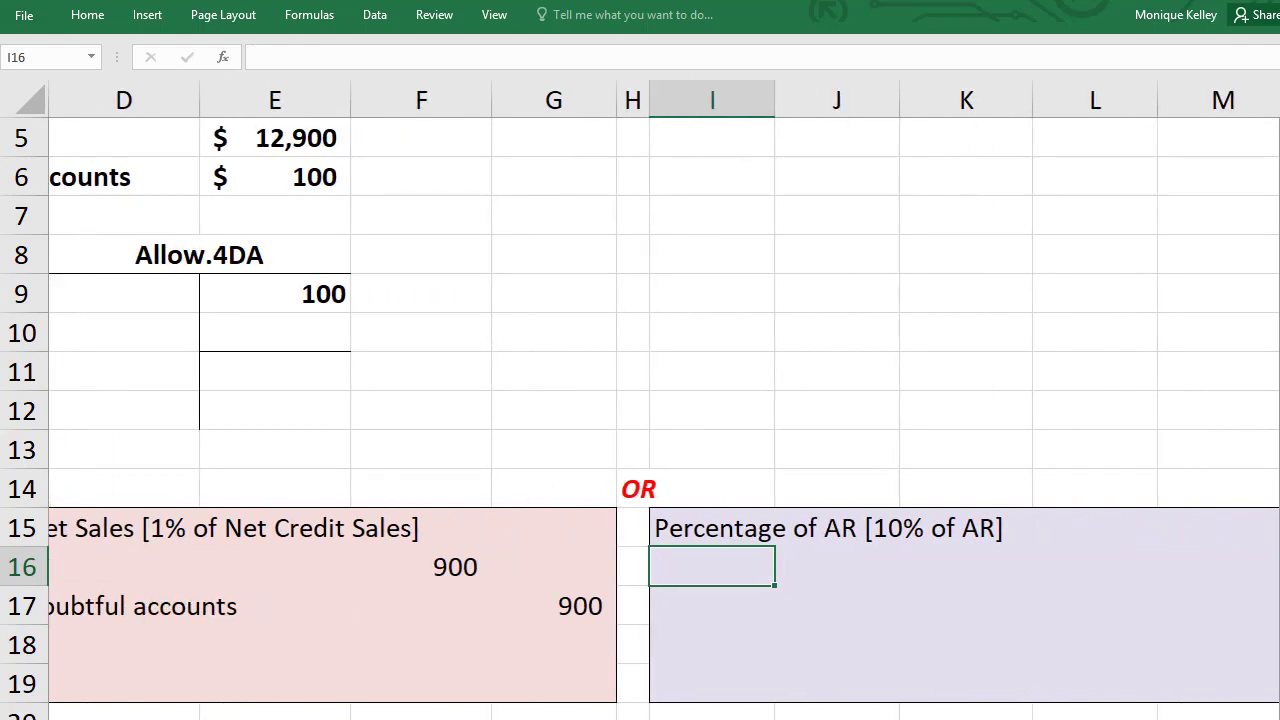
# Enter Bad Debt Expense in I16 and an indented Allow.4DA line in J17
pyautogui.write('Bad Deb')
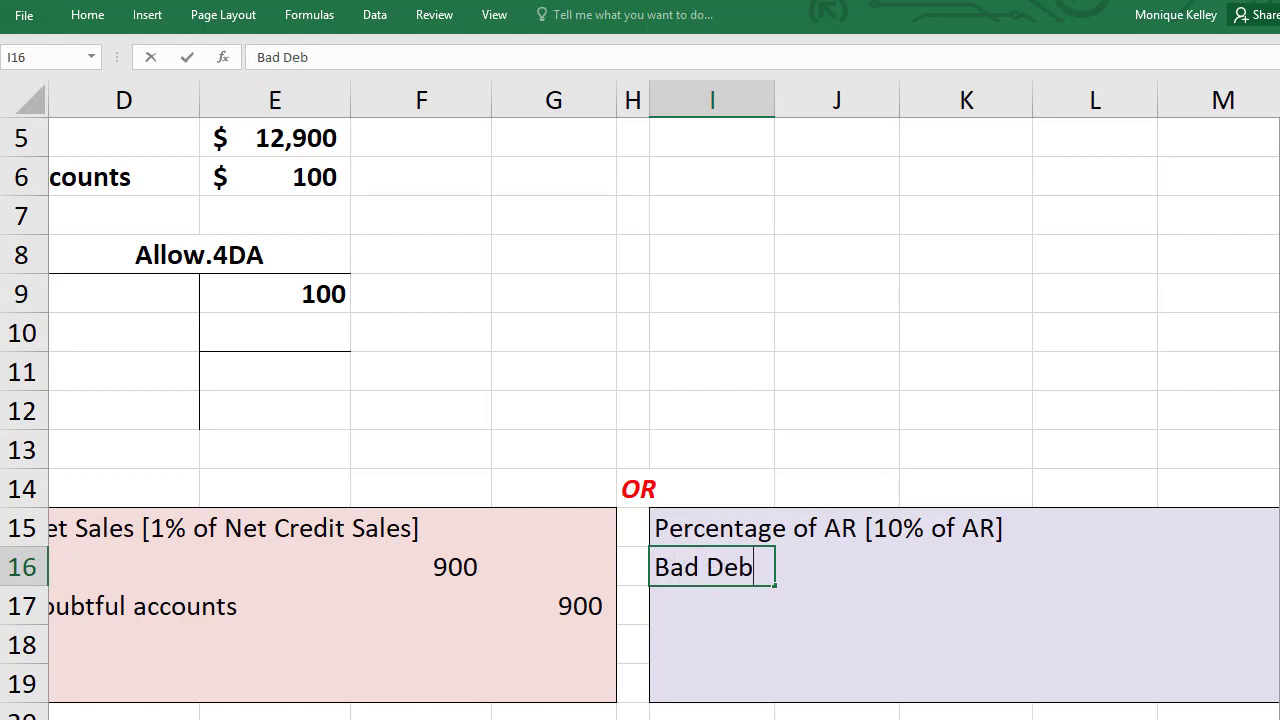
pyautogui.write('t Expe')
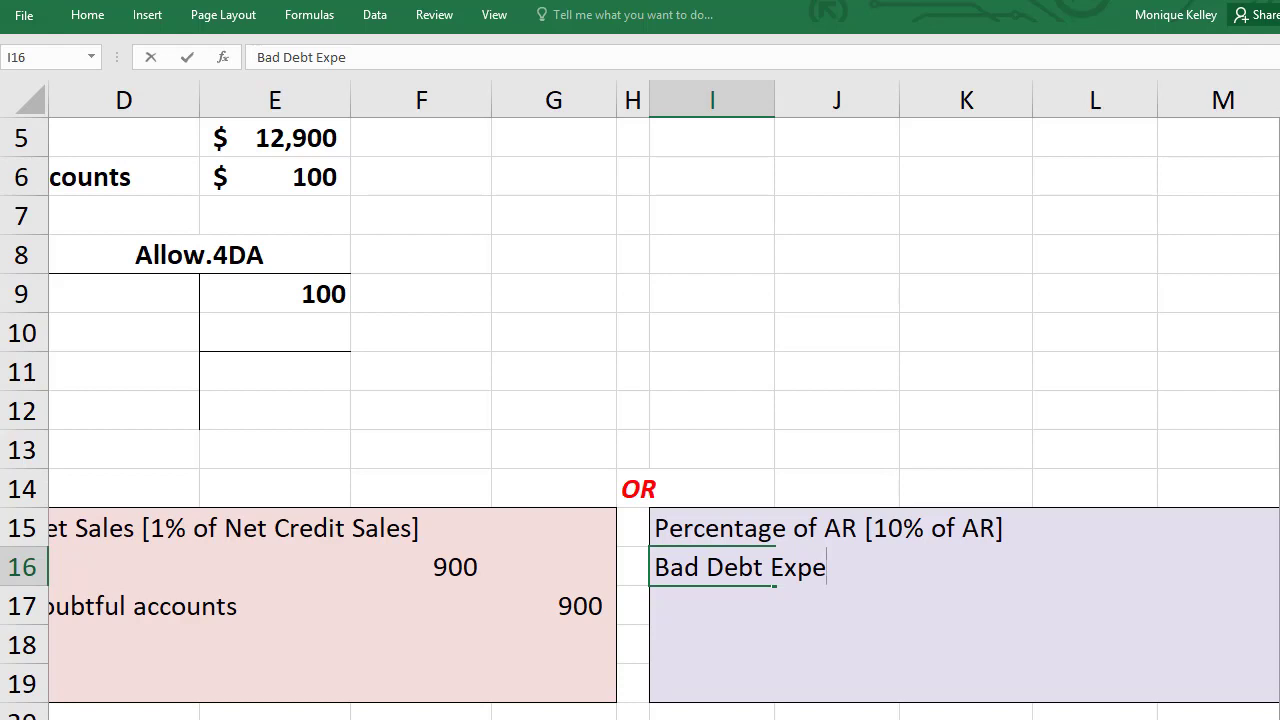
pyautogui.write('nse')
pyautogui.press('Return')
pyautogui.press('Right')
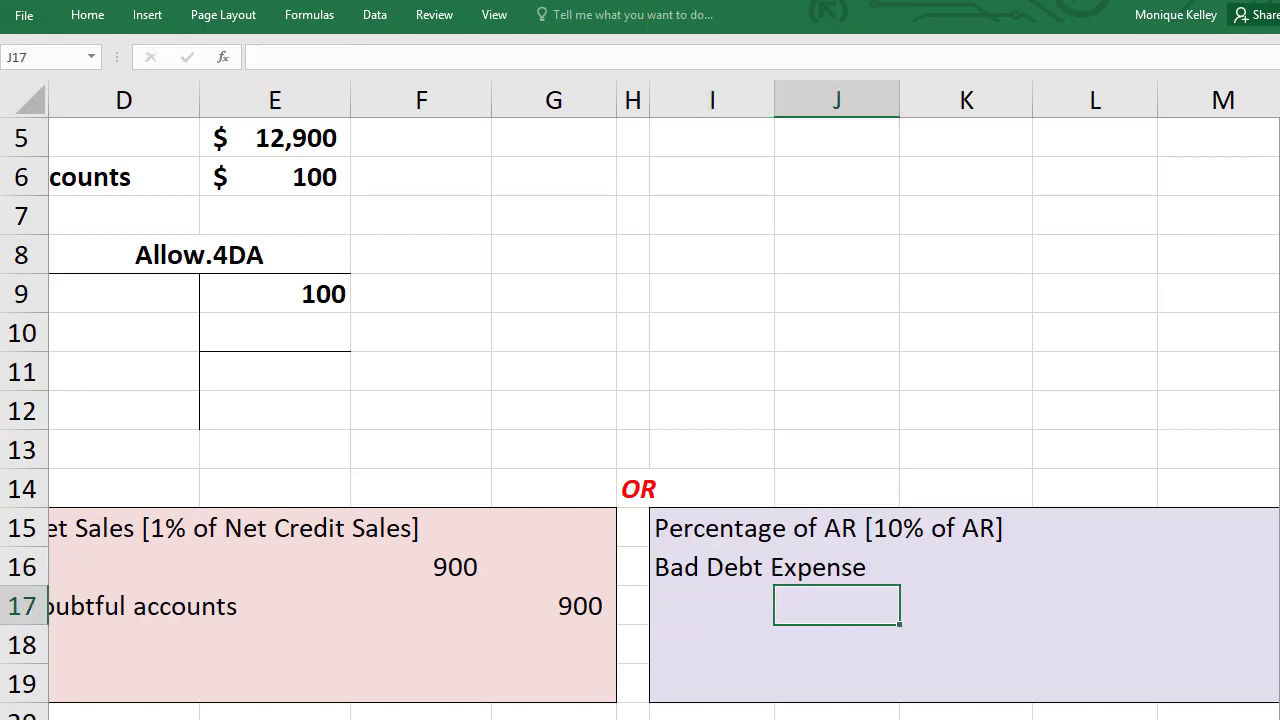
pyautogui.write('Allo')
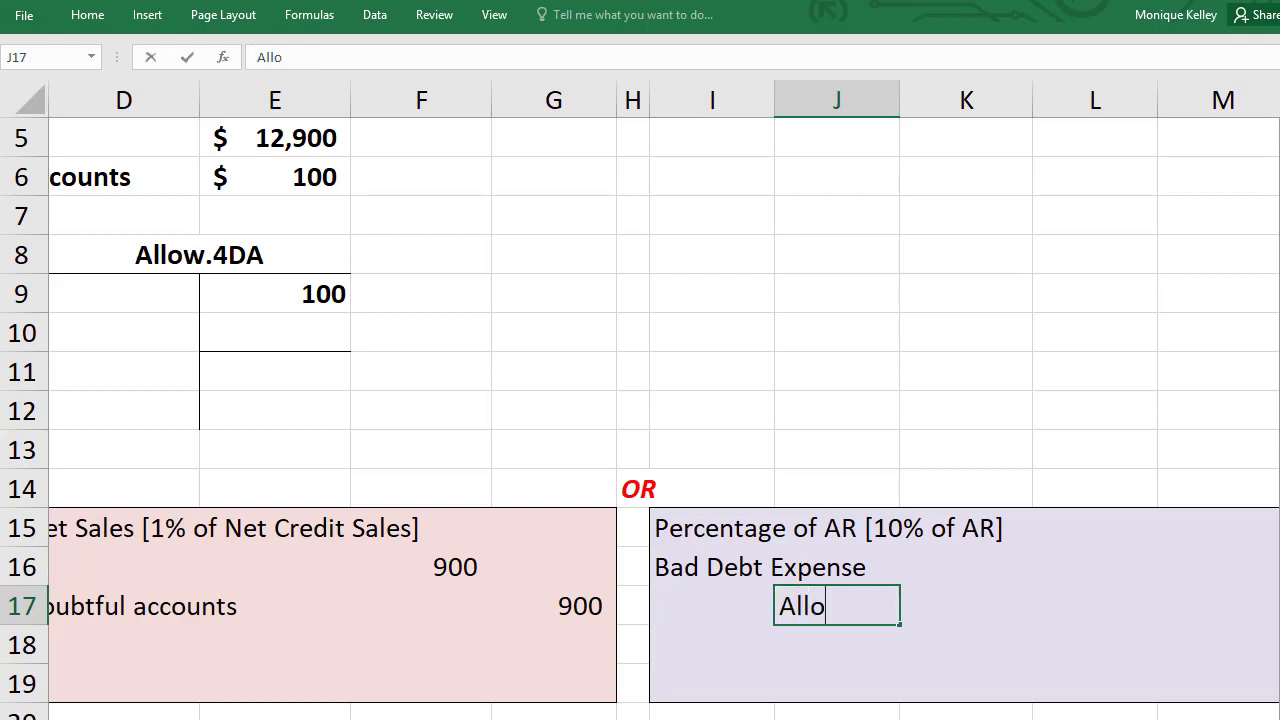
pyautogui.write('w.4DA')
pyautogui.press('Right')
pyautogui.press('Right')
pyautogui.press('Right')
pyautogui.press('Right')
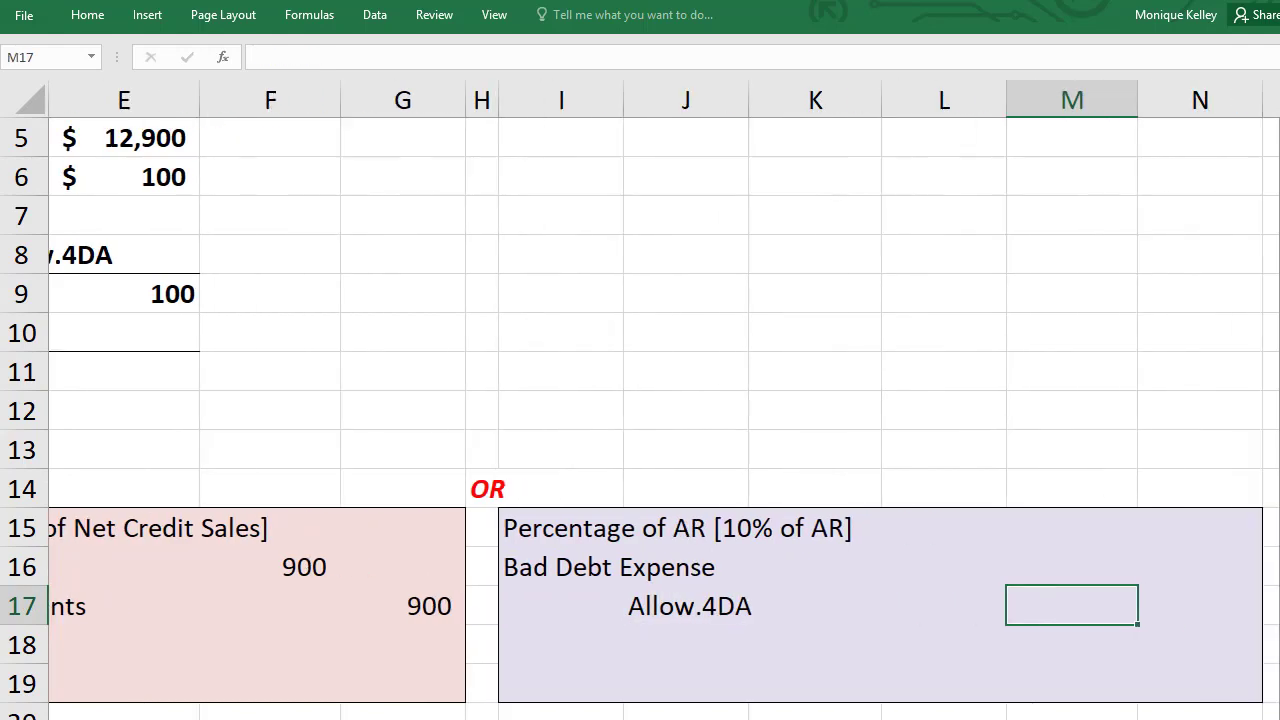
pyautogui.press('Up')
pyautogui.press('Left')
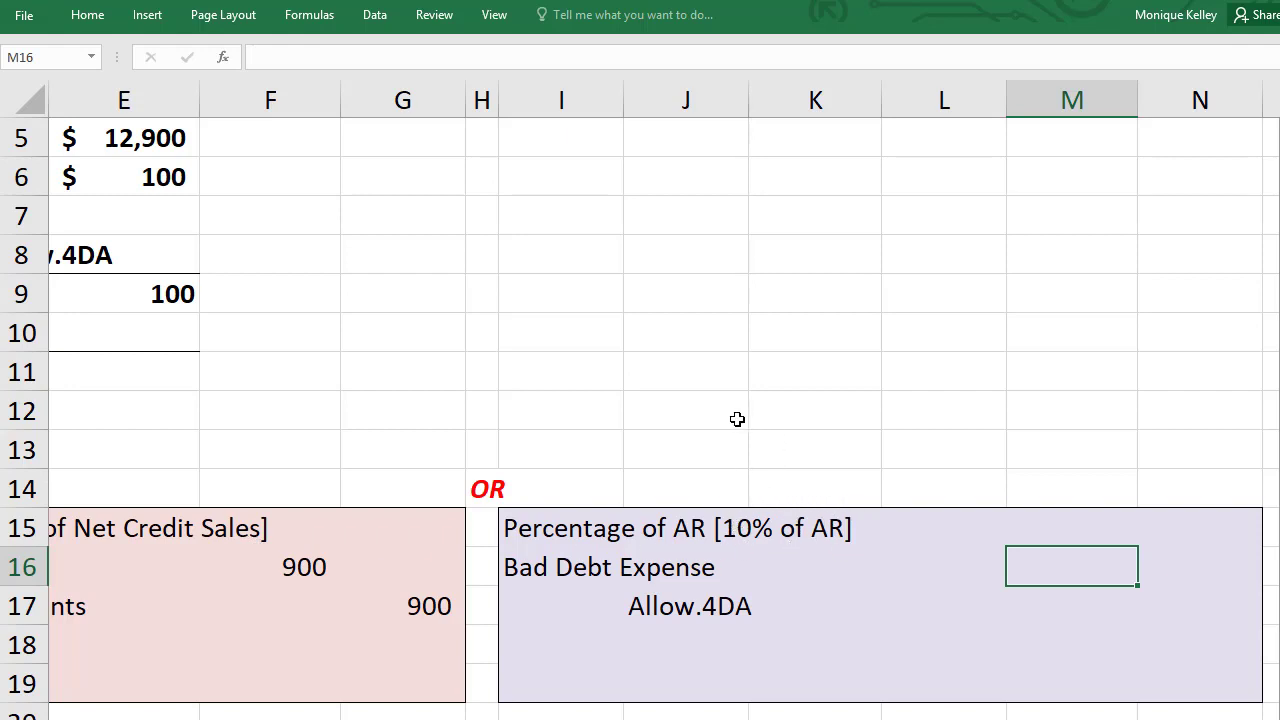
pyautogui.click(684, 418)
# Label I12 'step 1' and compute 10% of AR in J12 with =.1*E5
pyautogui.press('Left')
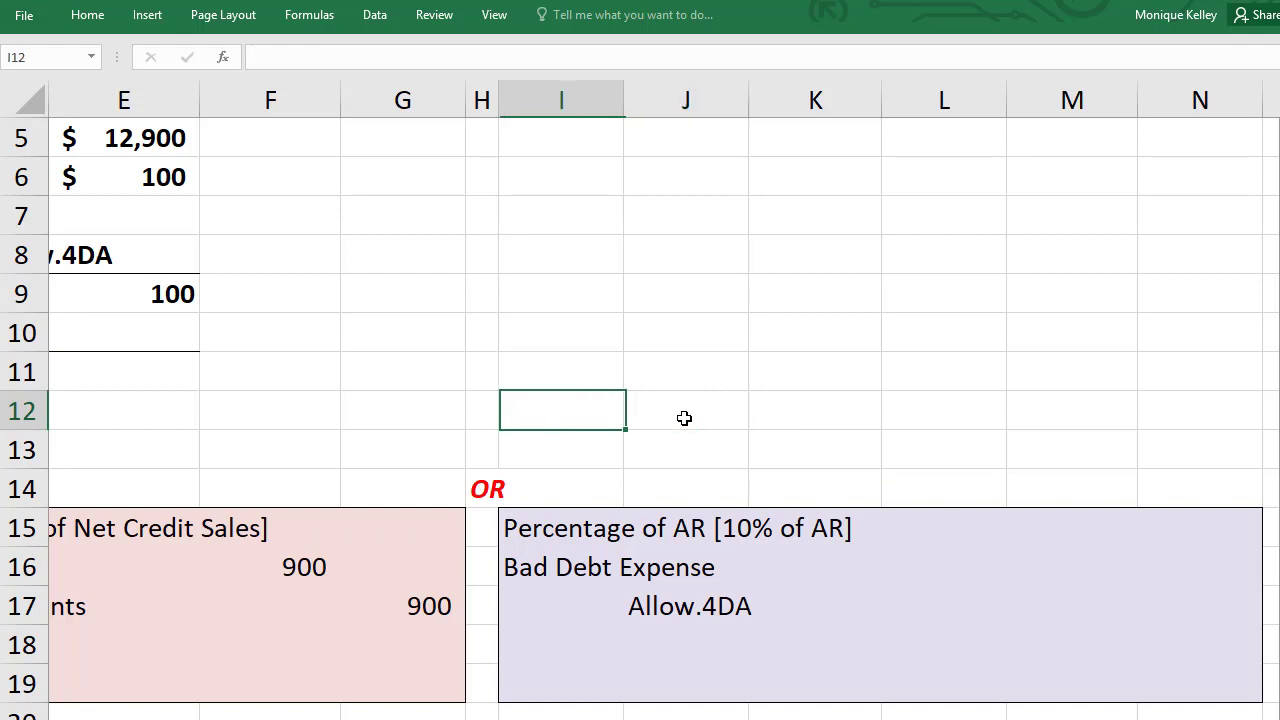
pyautogui.write('step 1')
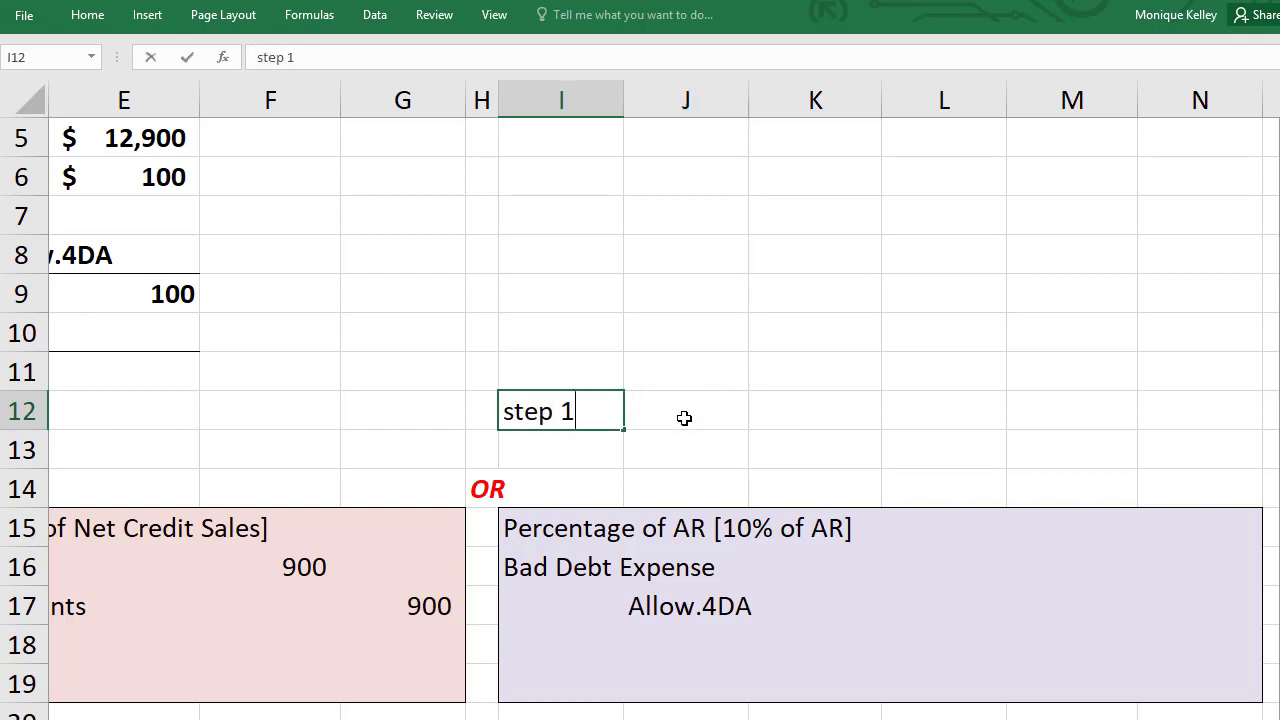
pyautogui.click(684, 418)
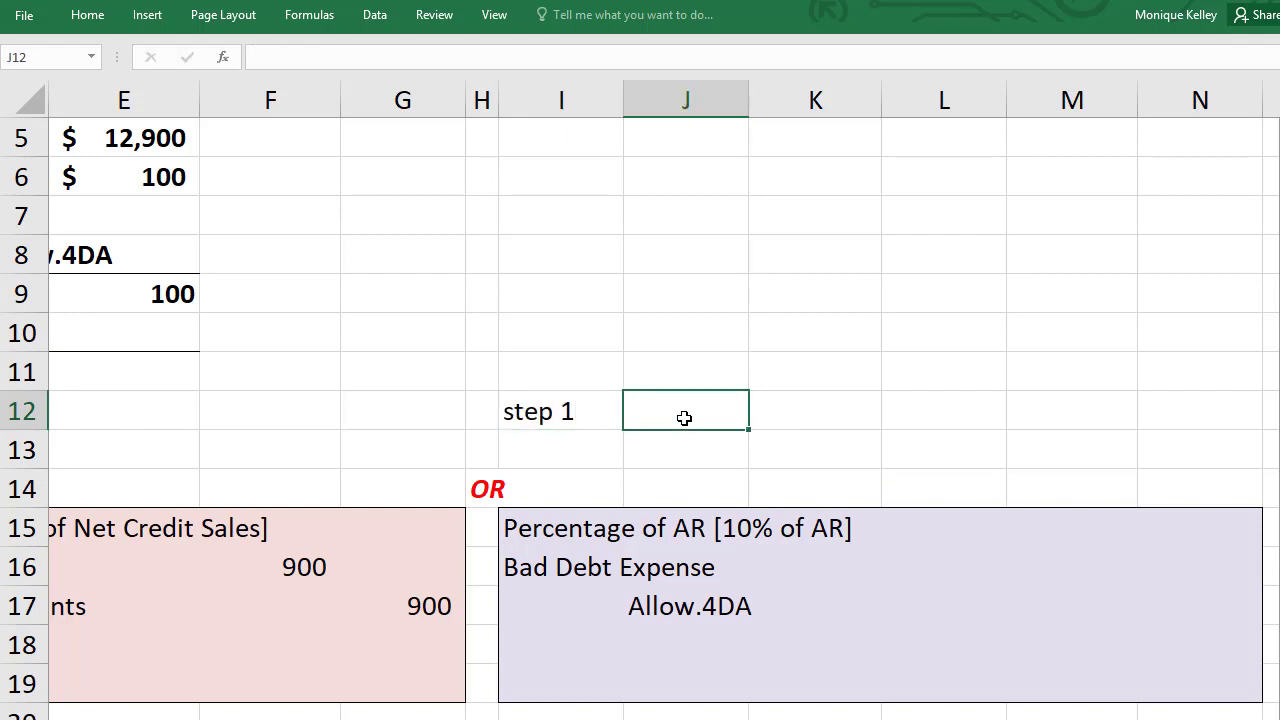
pyautogui.write('+')
pyautogui.press('Left')
pyautogui.press('Left')
pyautogui.press('Left')
pyautogui.press('Left')
pyautogui.press('Left')
pyautogui.press('Left')
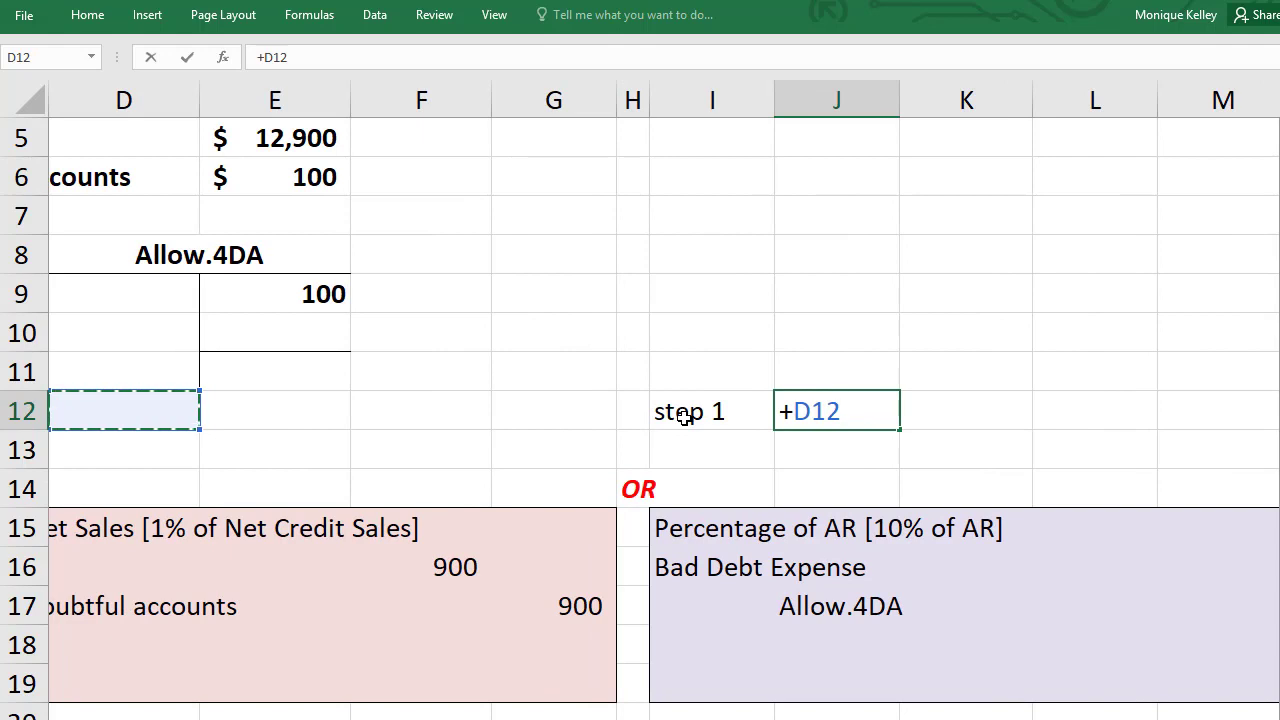
pyautogui.press('Escape')
pyautogui.press('Right')
pyautogui.press('Right')
pyautogui.press('Right')
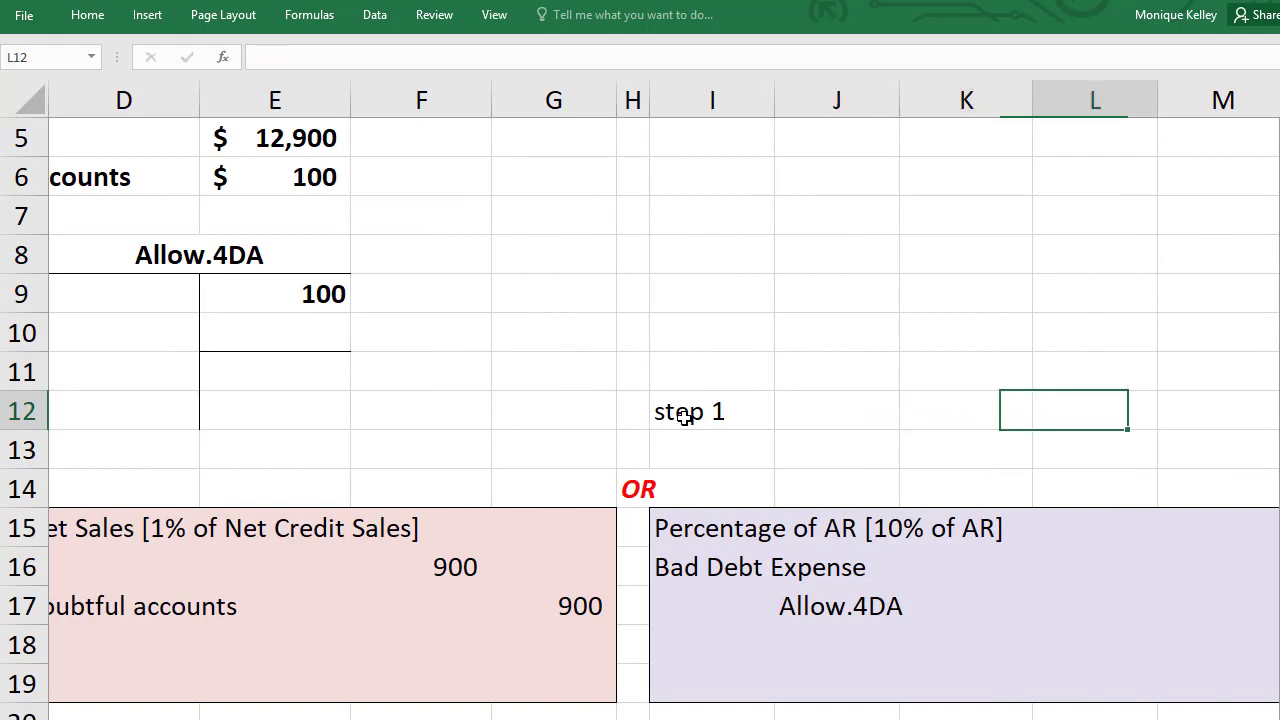
pyautogui.press('Left')
pyautogui.press('Left')
pyautogui.press('Left')
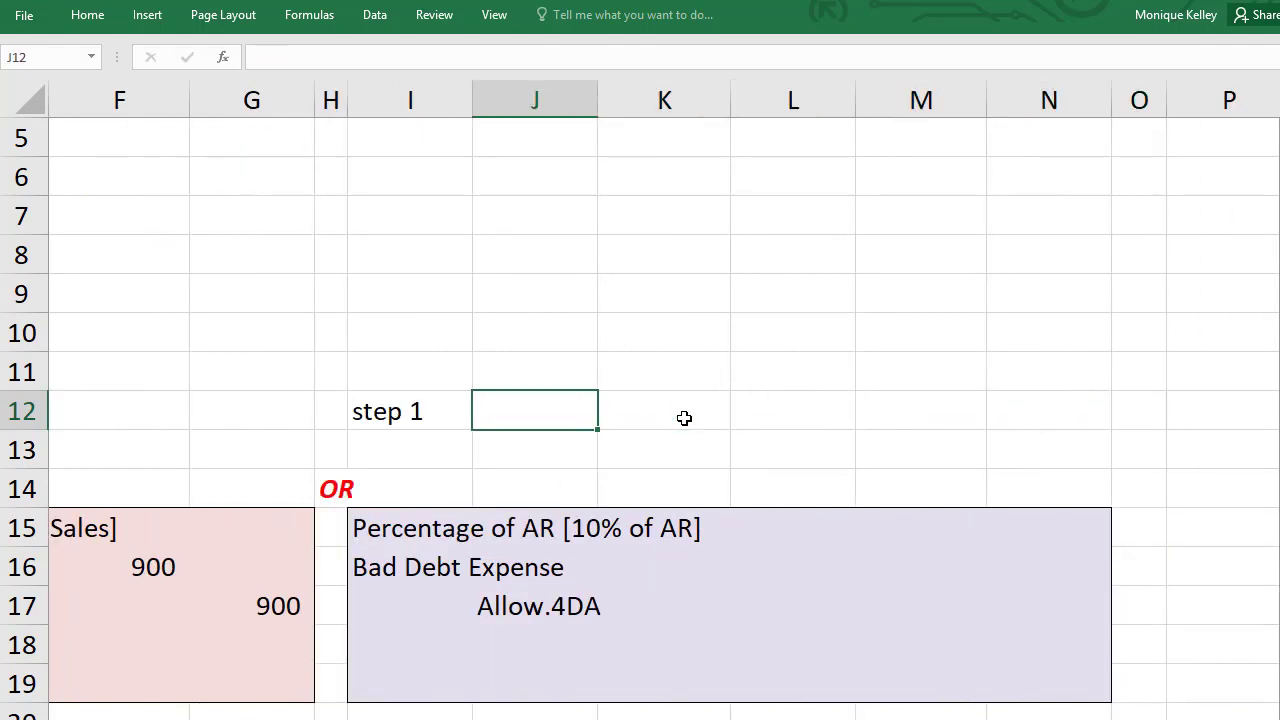
pyautogui.write('=.1*')
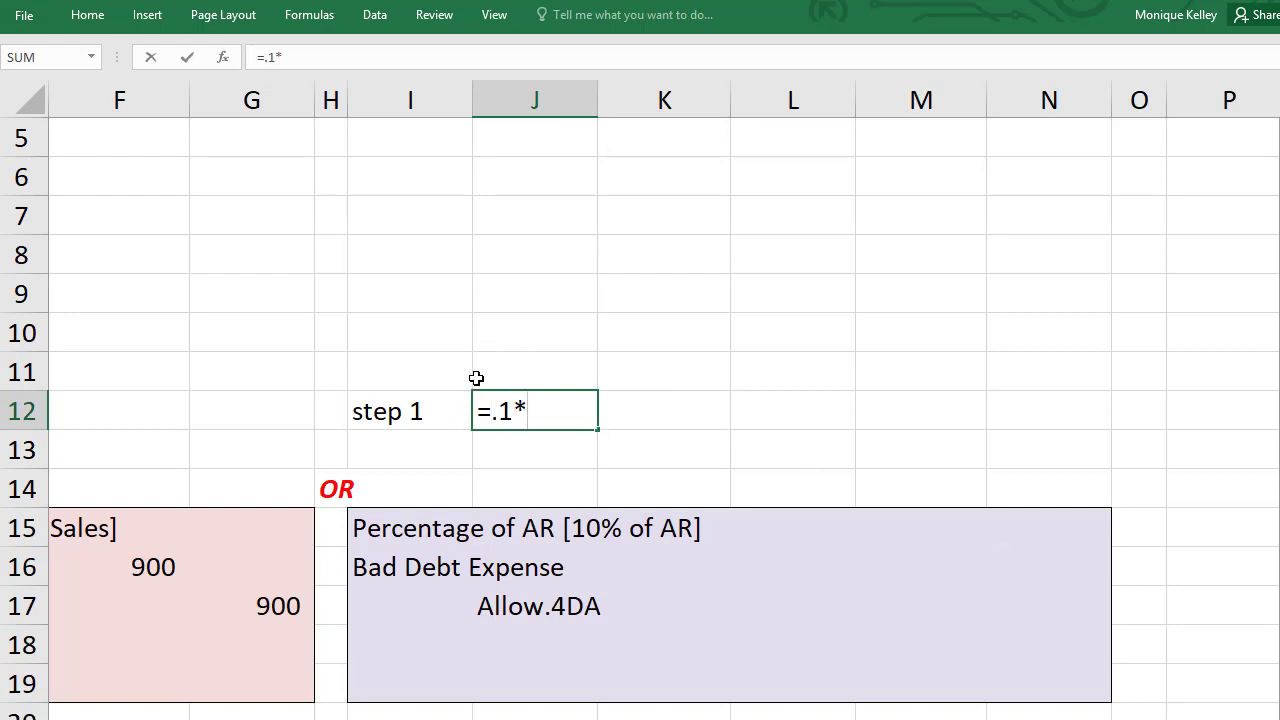
pyautogui.hscroll(-5, 686, 434)
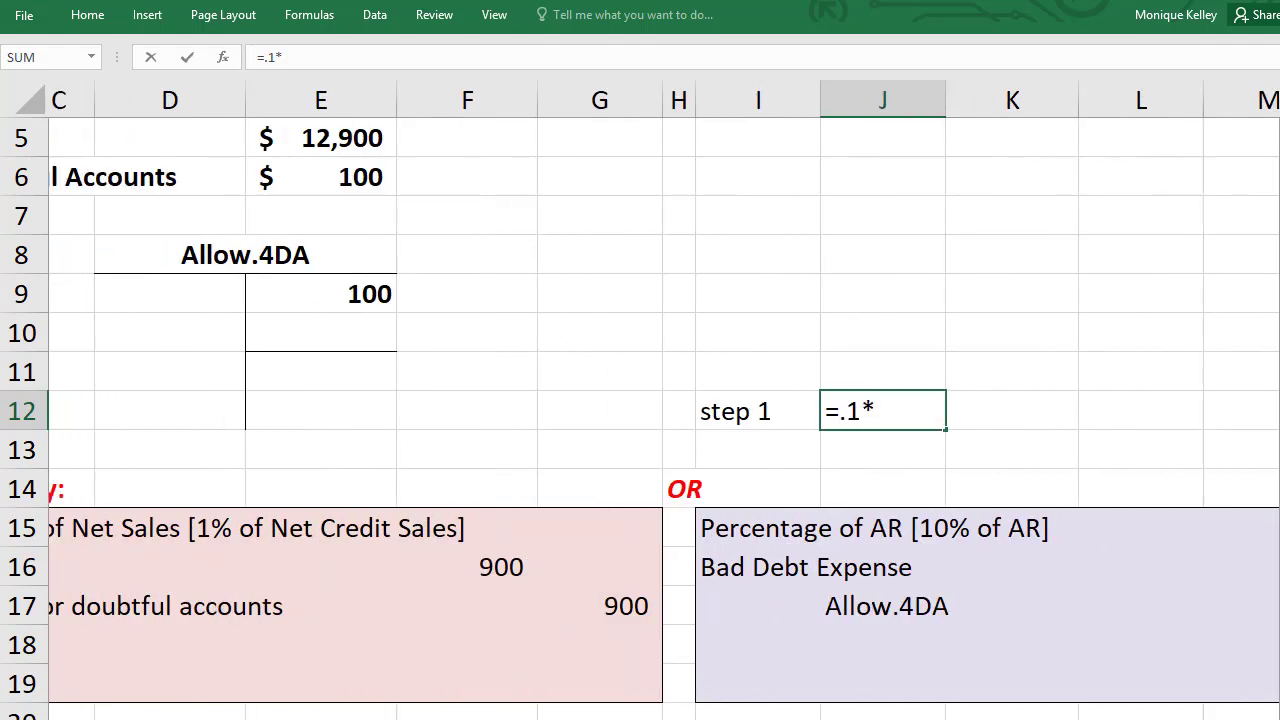
pyautogui.click(336, 140)
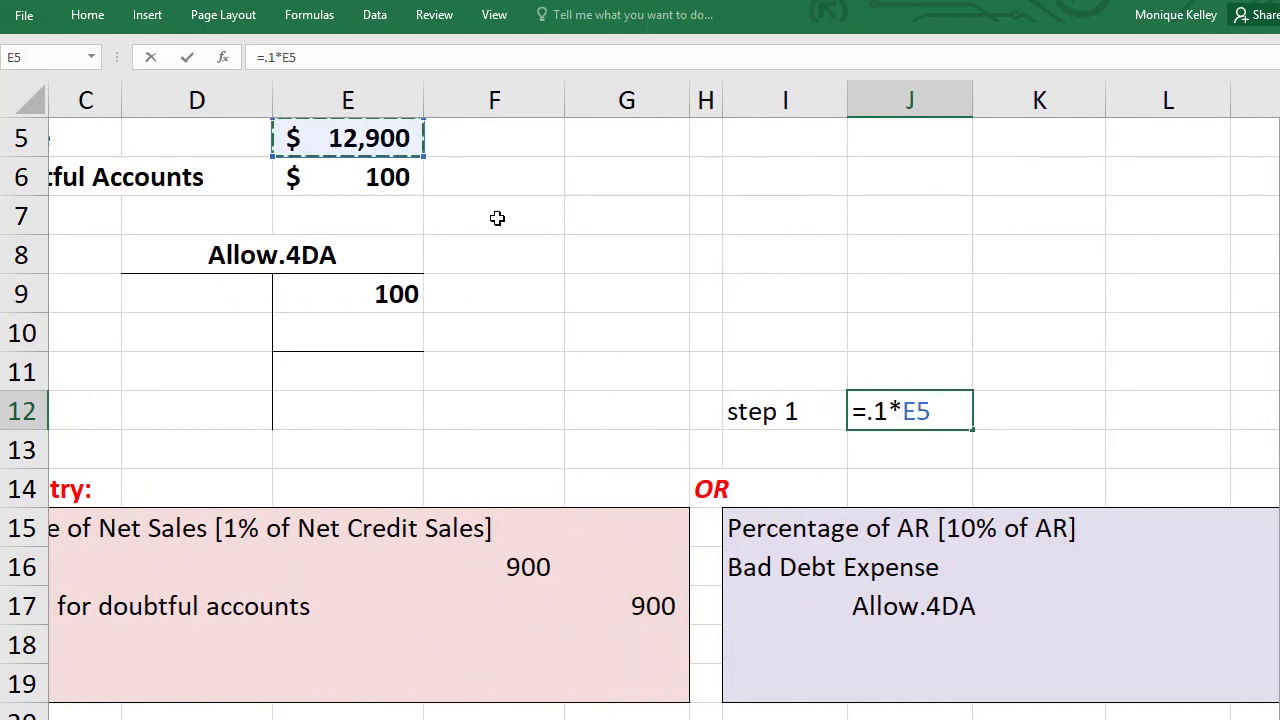
pyautogui.press('Return')
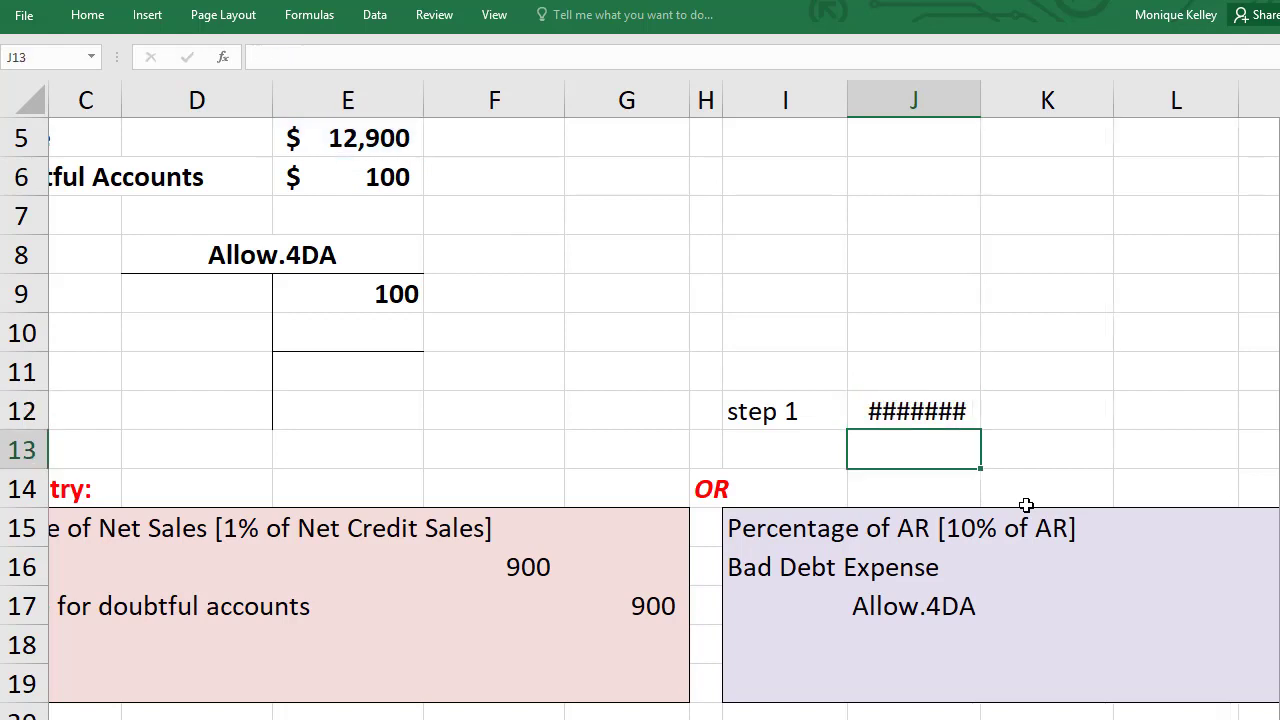
# Give J12 Comma Style with no decimals so it reads 1,290
pyautogui.click(933, 418)
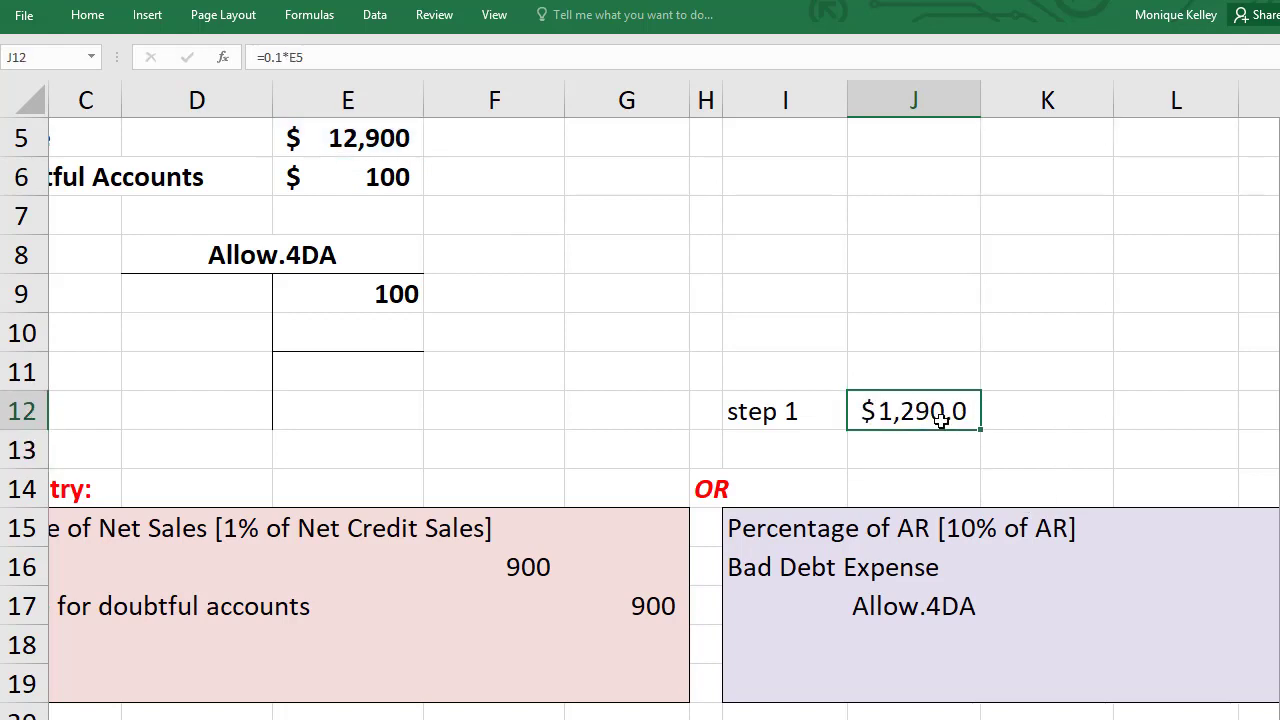
pyautogui.rightClick(941, 418)
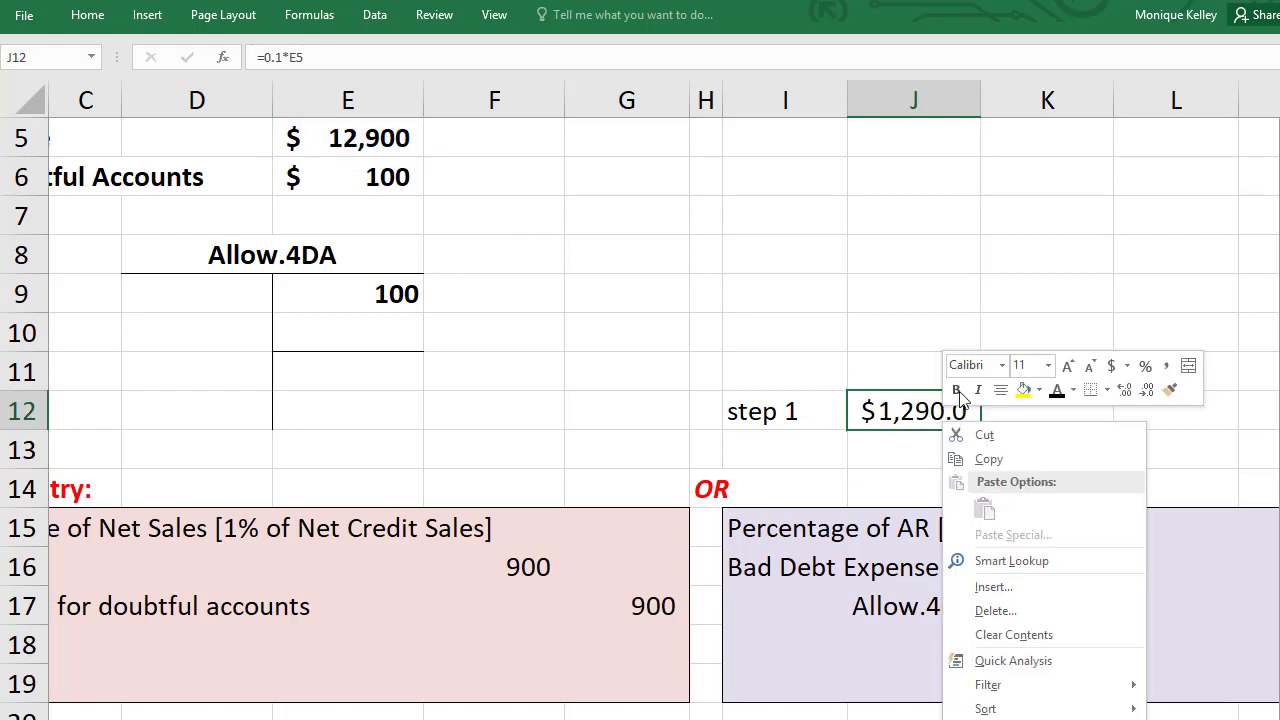
pyautogui.click(1166, 366)
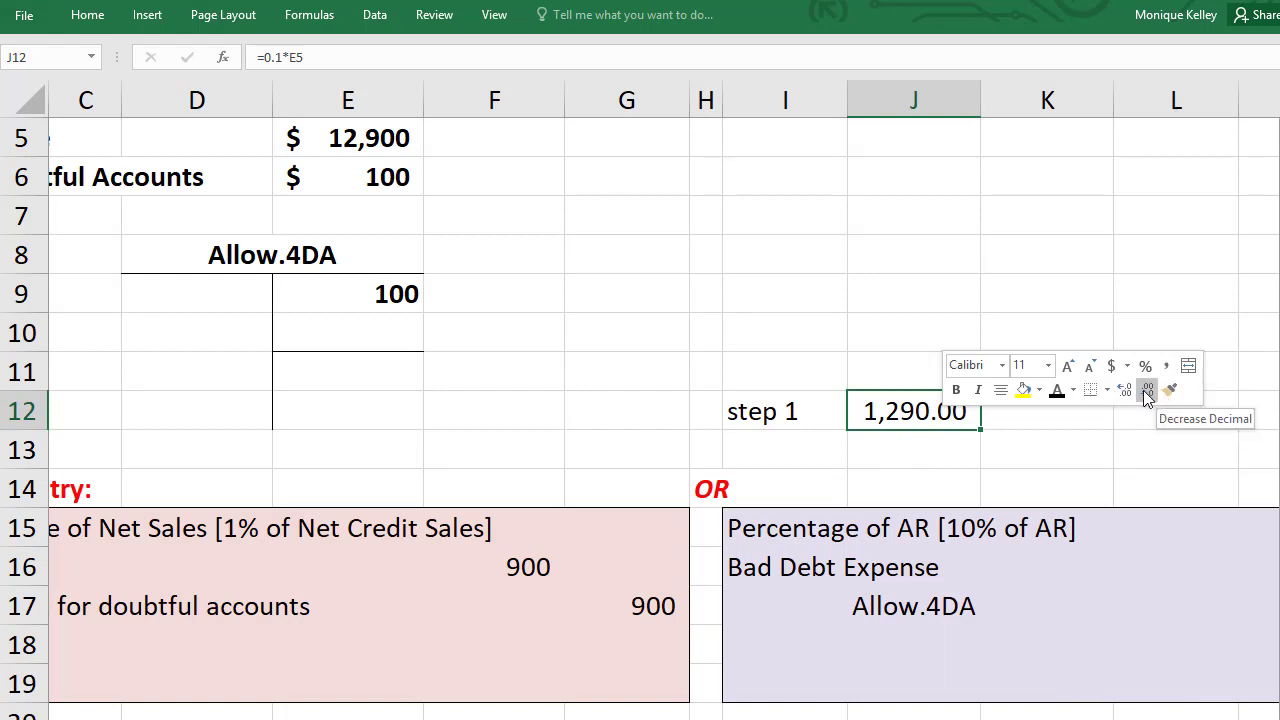
pyautogui.click(1147, 392)
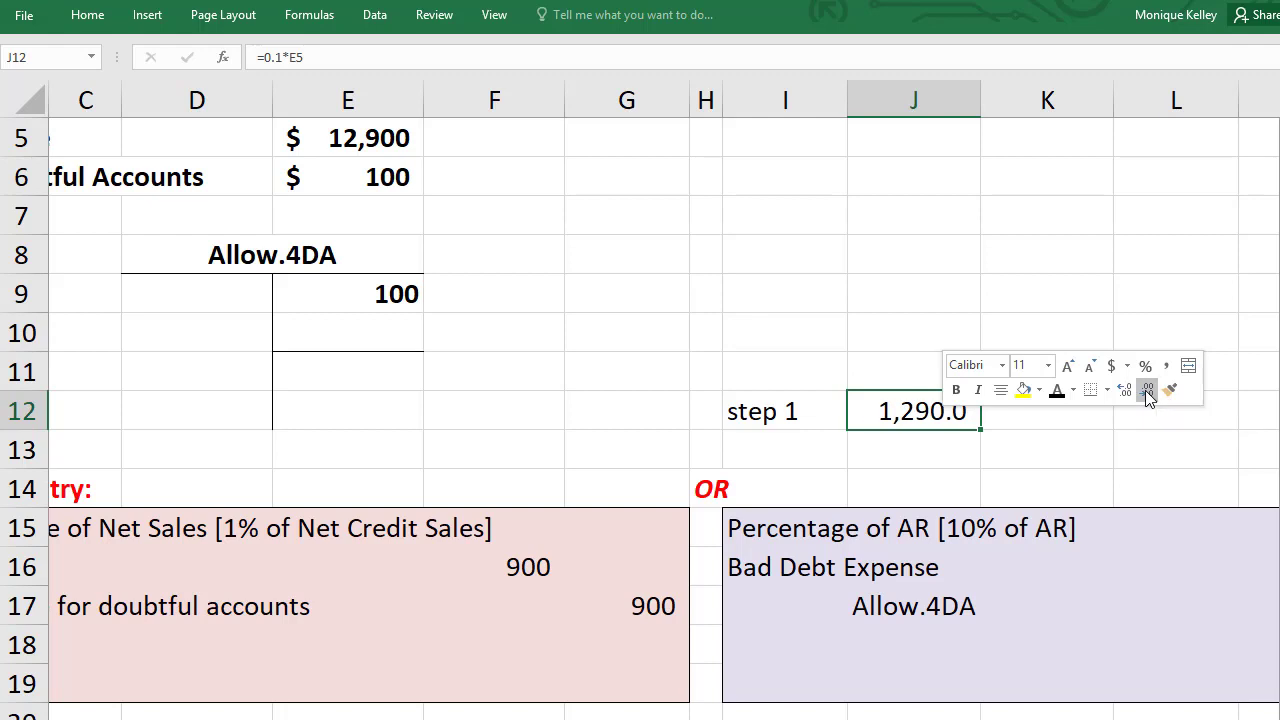
pyautogui.click(1147, 392)
pyautogui.click(1000, 436)
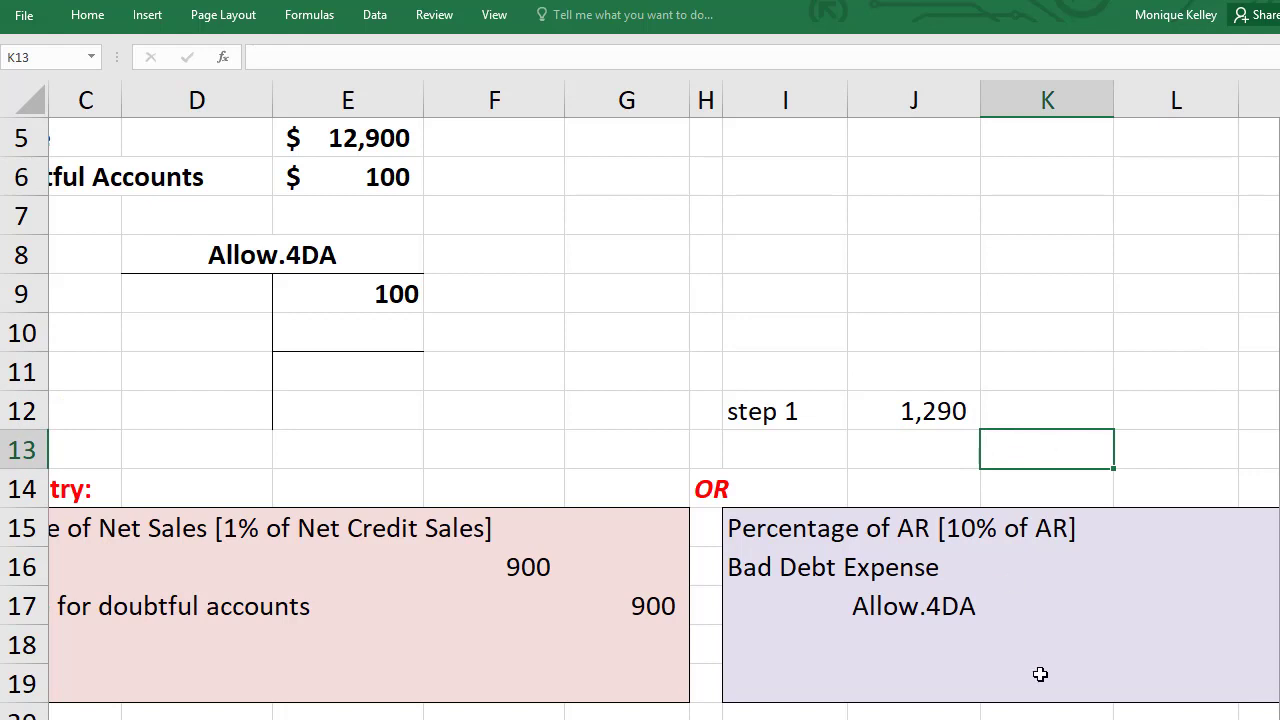
pyautogui.hscroll(4, 713, 410)
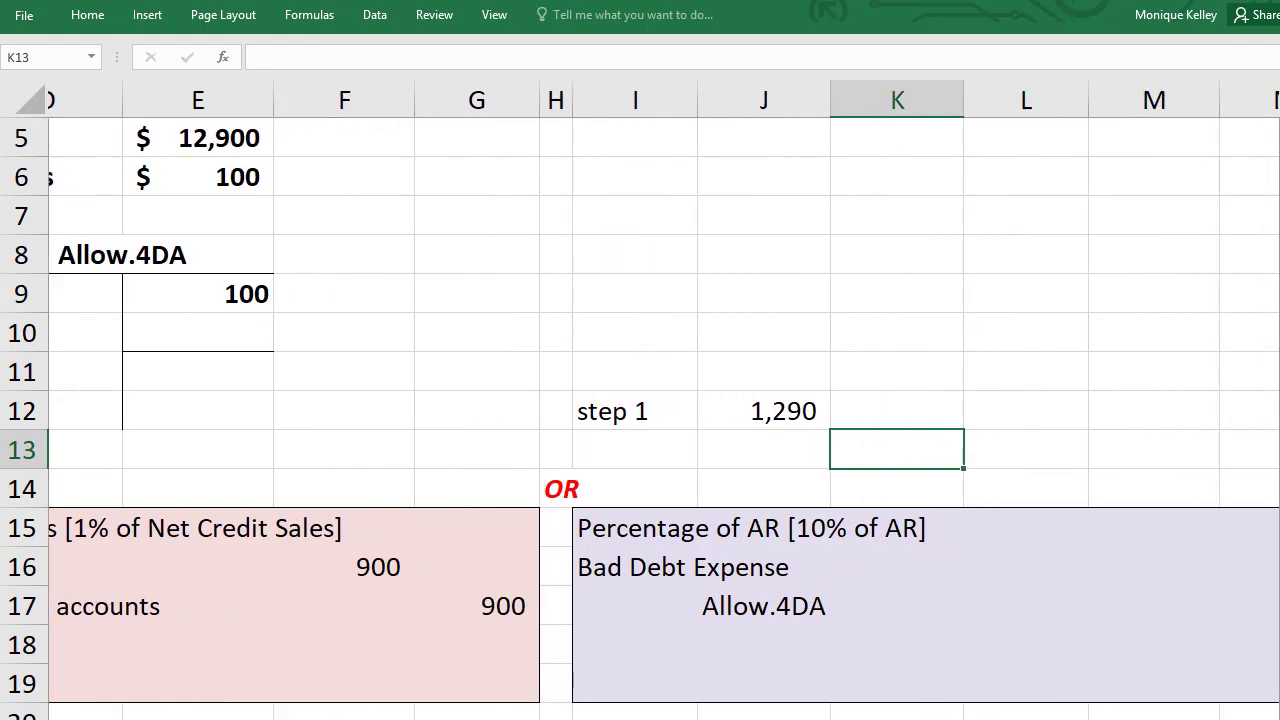
pyautogui.click(713, 410)
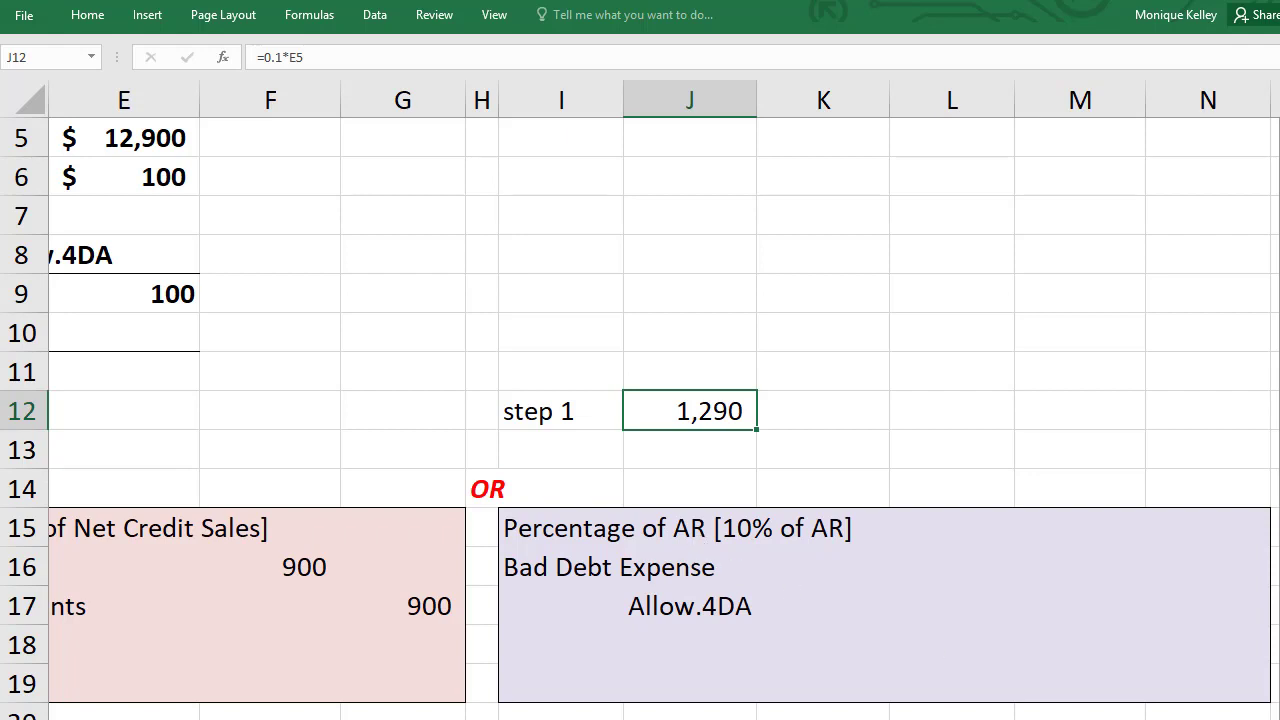
# Link E11 to J12 for the 1,290 adjusted balance and label F11 'adj. balance'
pyautogui.hscroll(-3, 1128, 457)
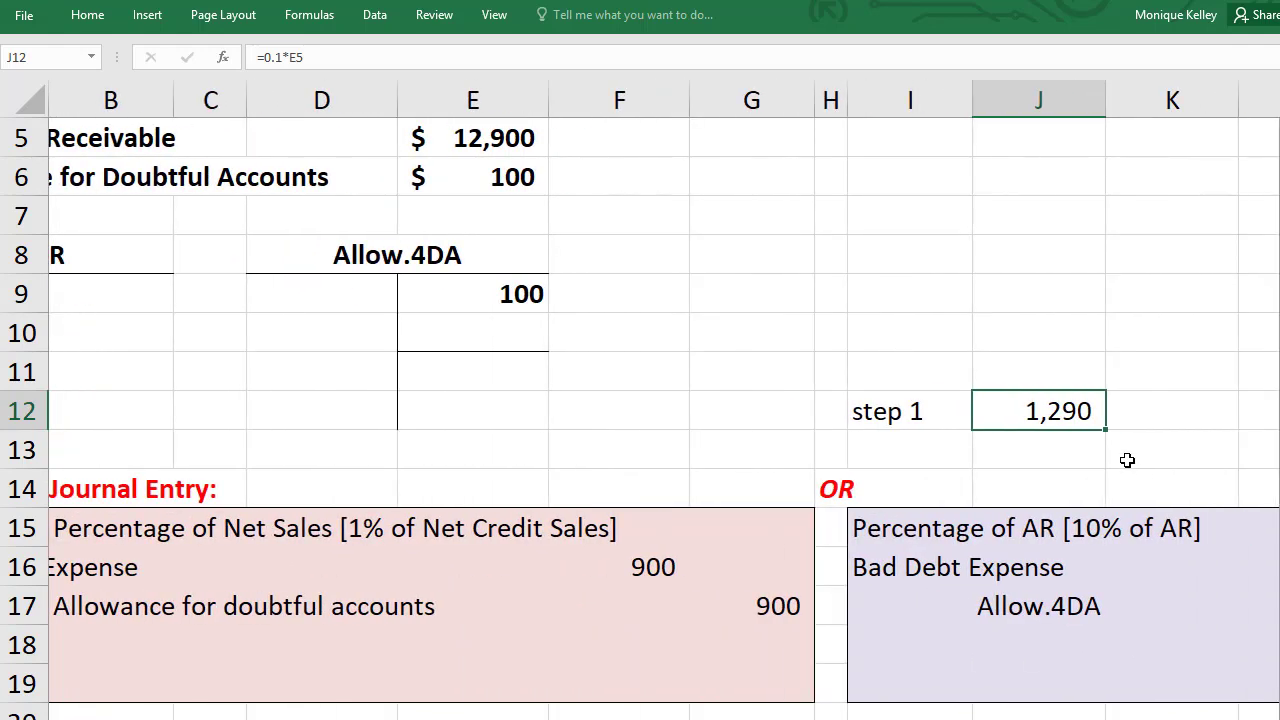
pyautogui.click(467, 383)
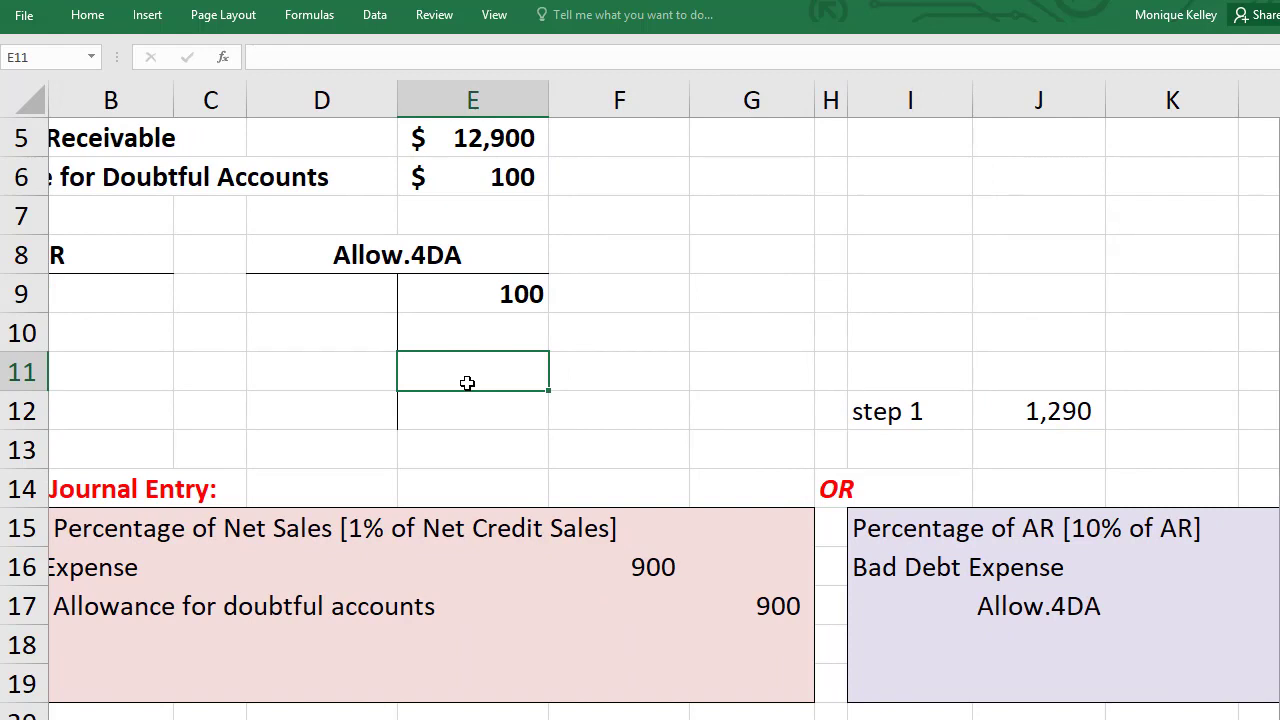
pyautogui.write('+')
pyautogui.press('Right')
pyautogui.press('Right')
pyautogui.press('Right')
pyautogui.press('Right')
pyautogui.press('Right')
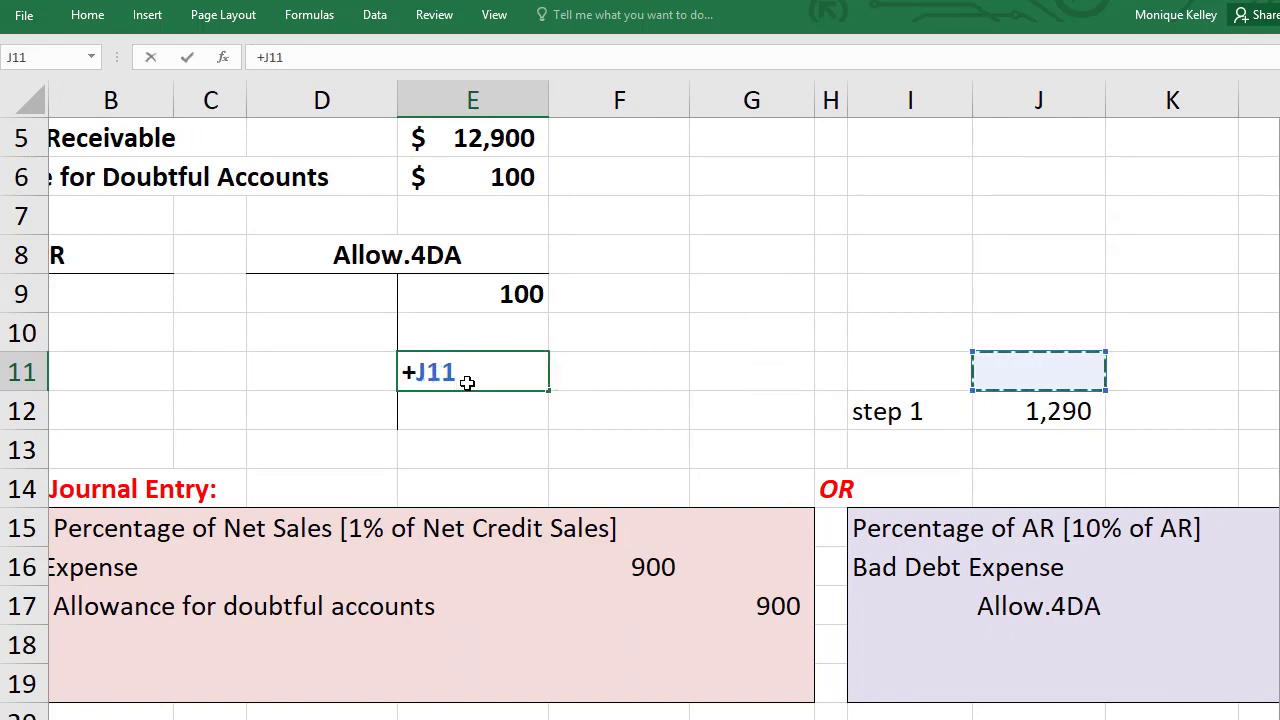
pyautogui.press('Down')
pyautogui.press('Right')
pyautogui.press('Left')
pyautogui.press('Return')
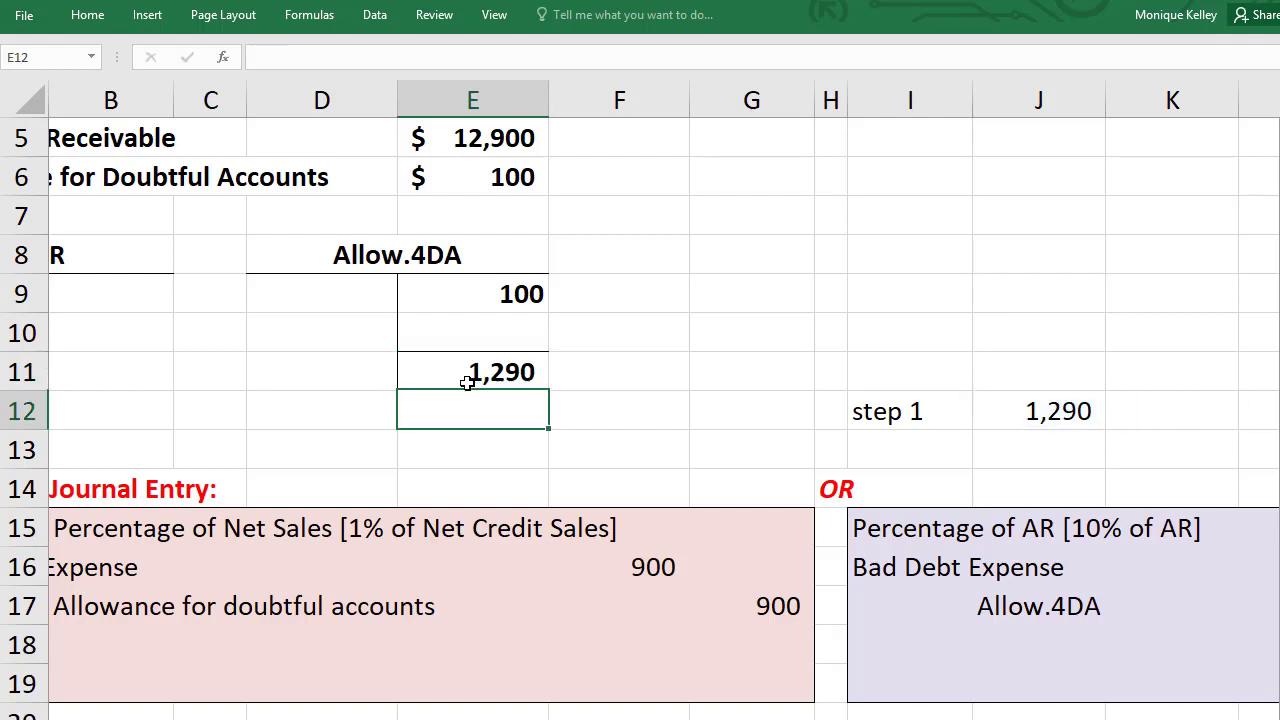
pyautogui.press('Up')
pyautogui.press('Right')
pyautogui.write('a')
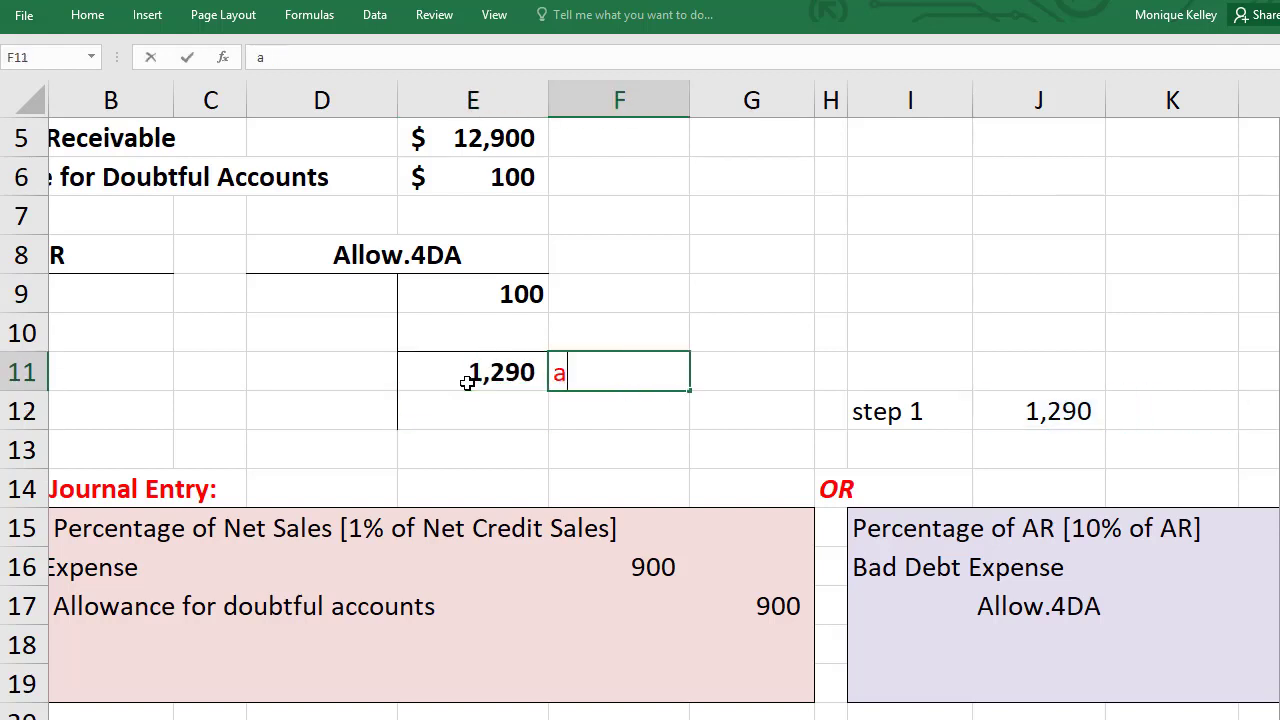
pyautogui.write('dju.')
pyautogui.press('BackSpace')
pyautogui.write('. balance')
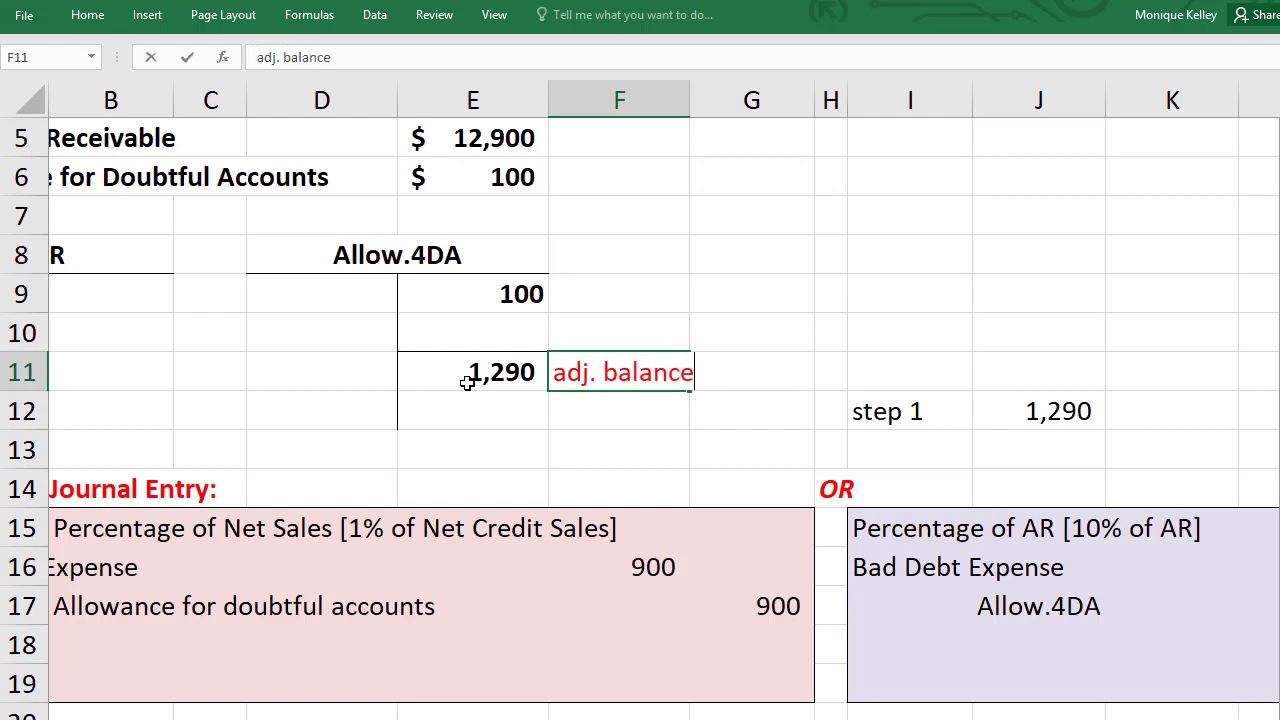
pyautogui.press('Return')
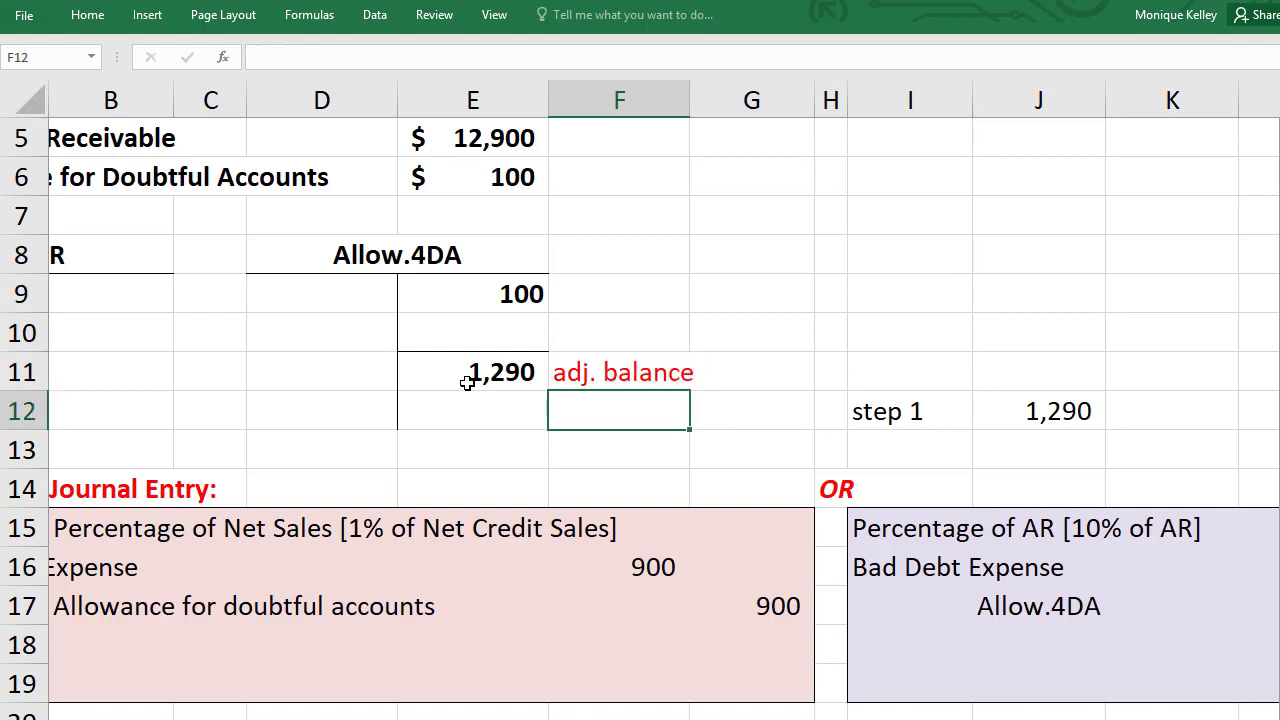
pyautogui.press('Up')
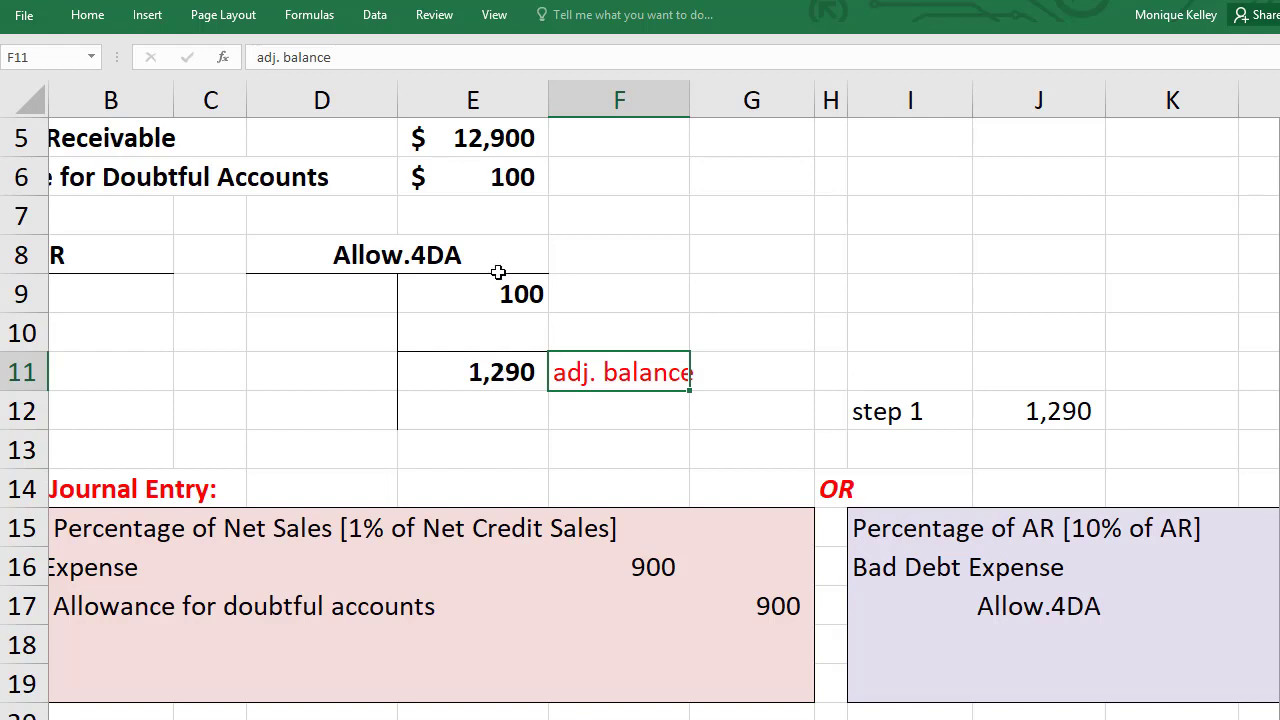
# Enter the 1,190 adjusting amount in E10 as =+E11-E9 and label F10 'AJE'
pyautogui.click(531, 294)
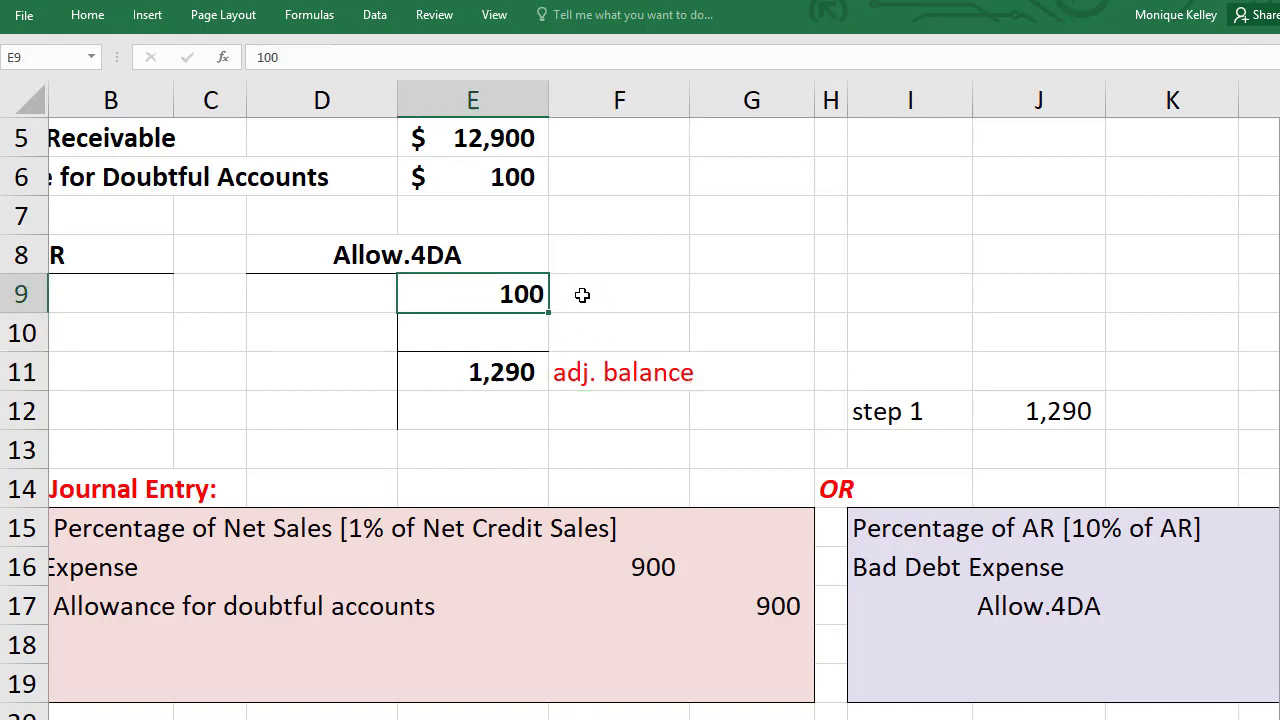
pyautogui.click(517, 338)
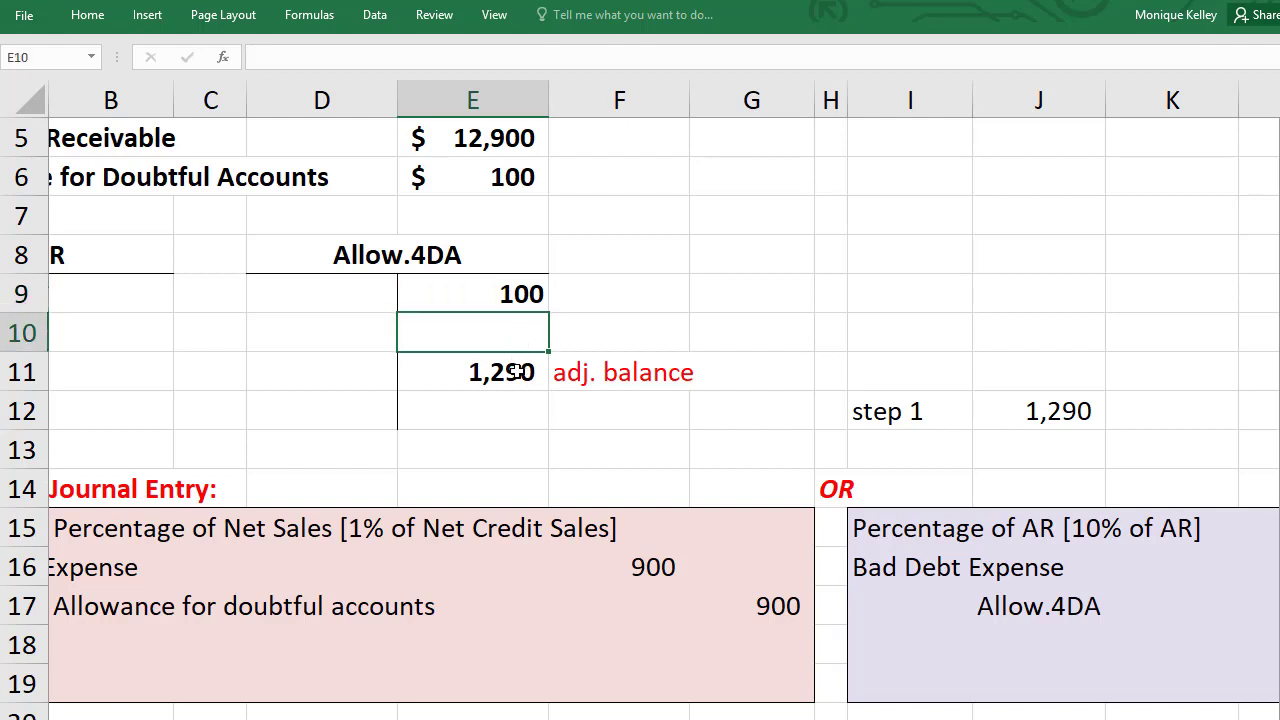
pyautogui.click(518, 372)
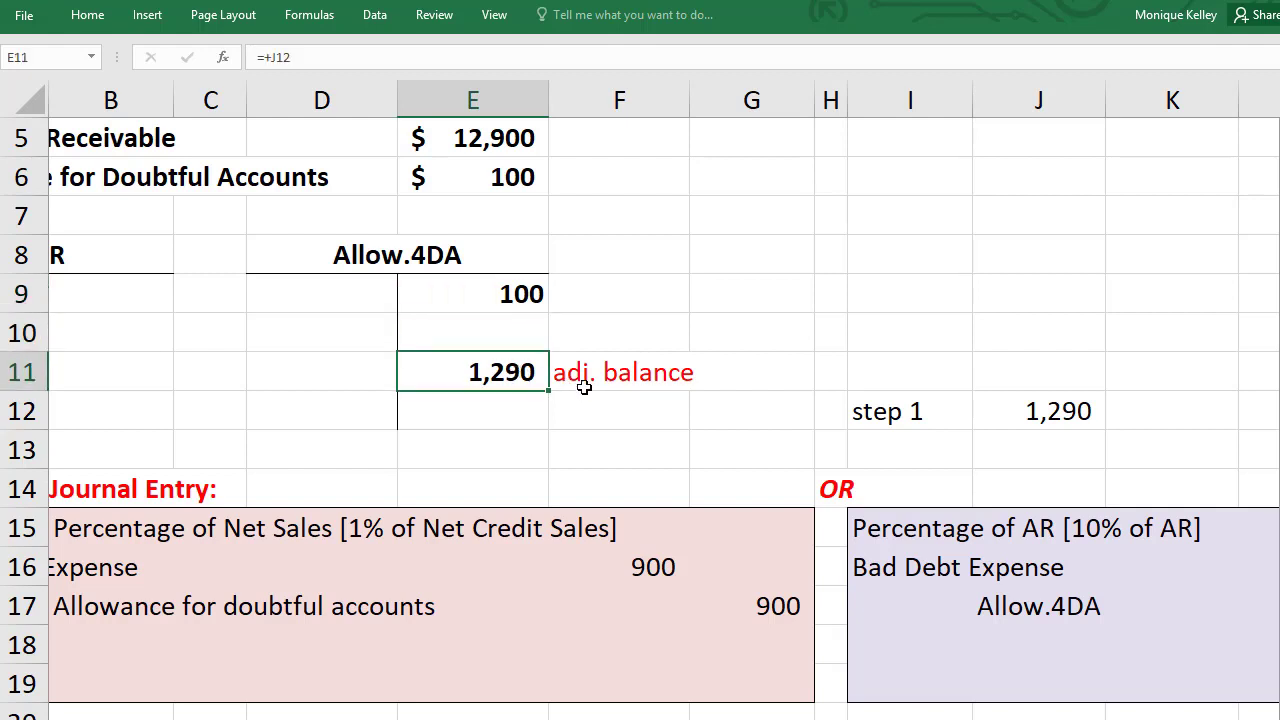
pyautogui.click(522, 340)
pyautogui.write('+')
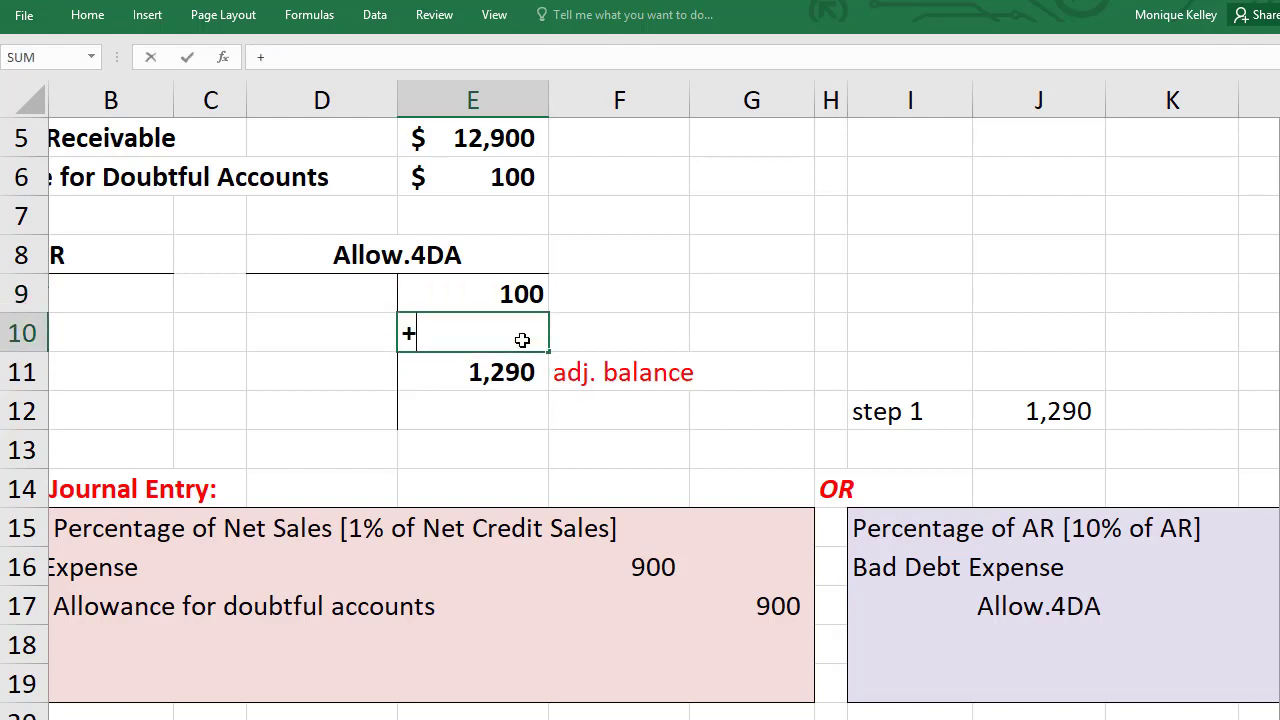
pyautogui.press('Down')
pyautogui.write('-')
pyautogui.press('Up')
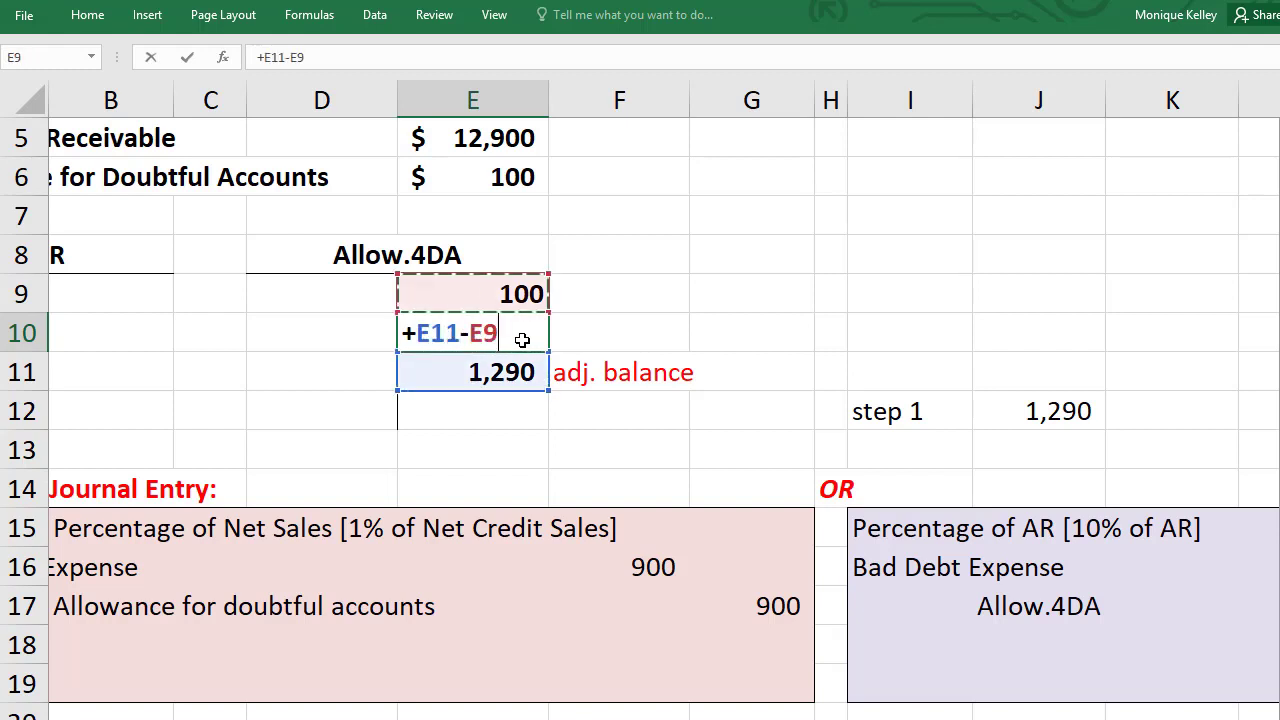
pyautogui.press('Return')
pyautogui.click(522, 340)
pyautogui.press('Right')
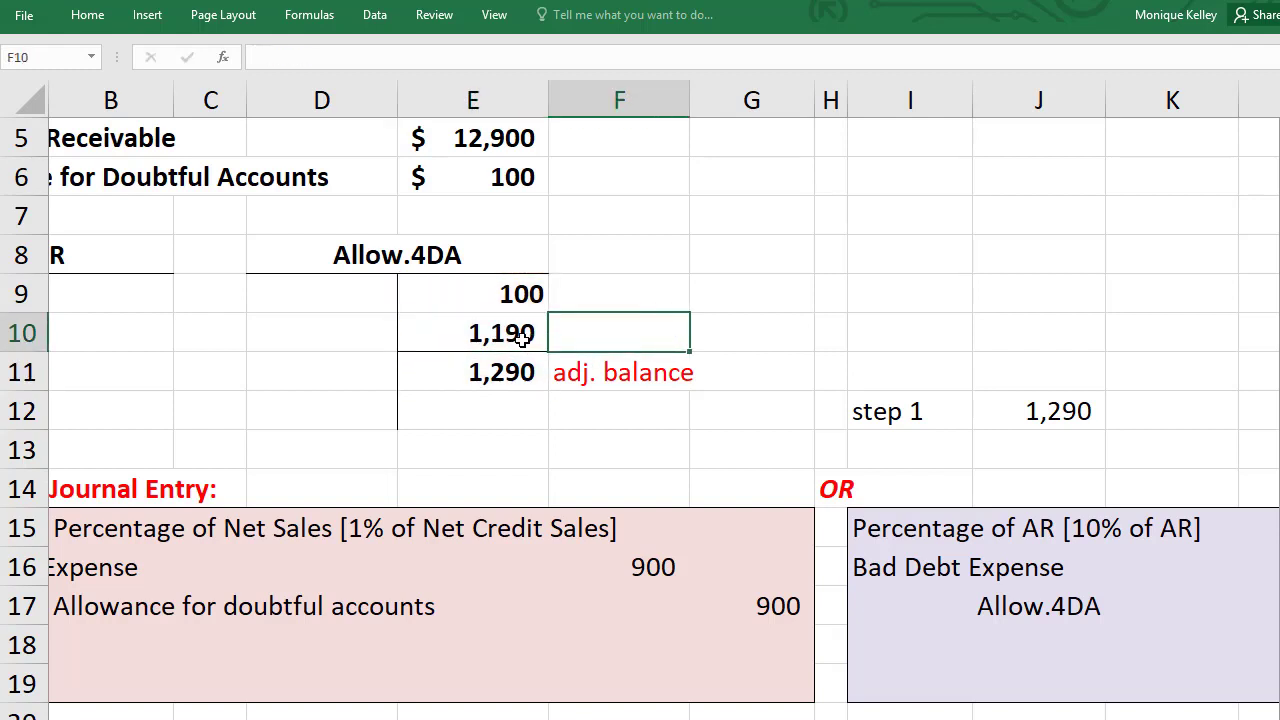
pyautogui.write('AJ')
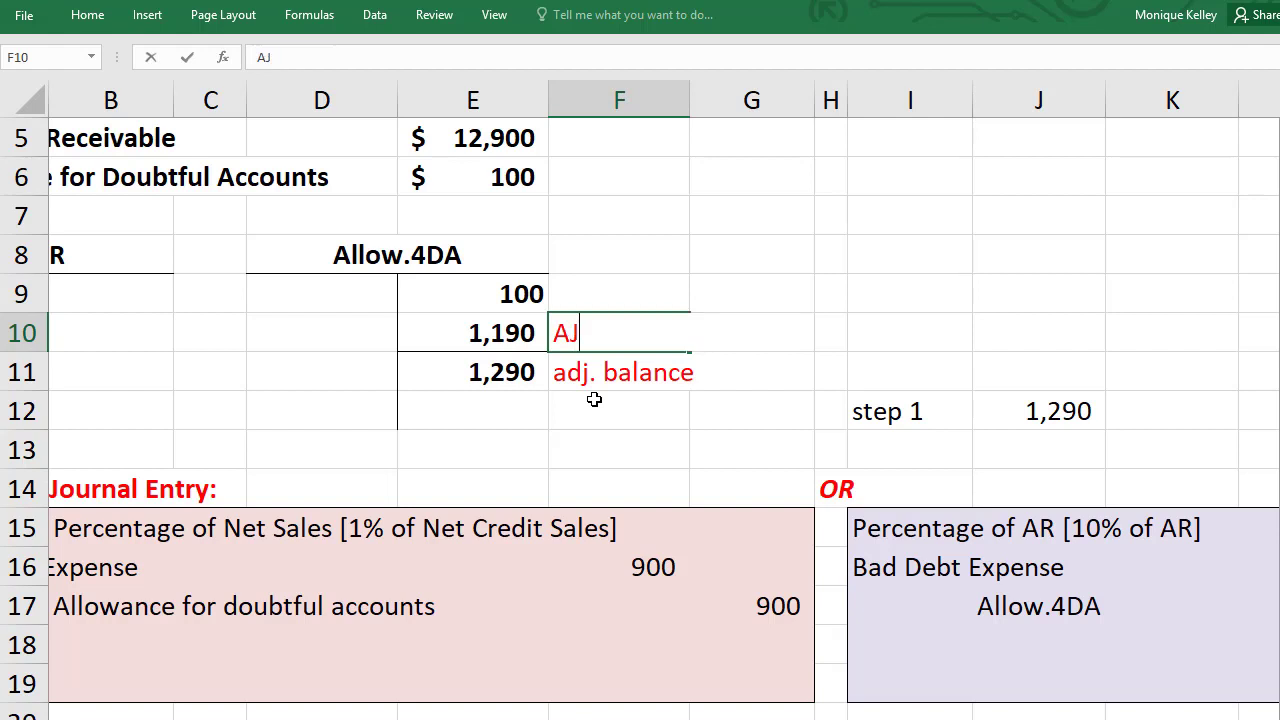
pyautogui.press('Return')
pyautogui.press('Down')
pyautogui.press('Down')
pyautogui.press('Down')
pyautogui.press('Down')
pyautogui.press('Down')
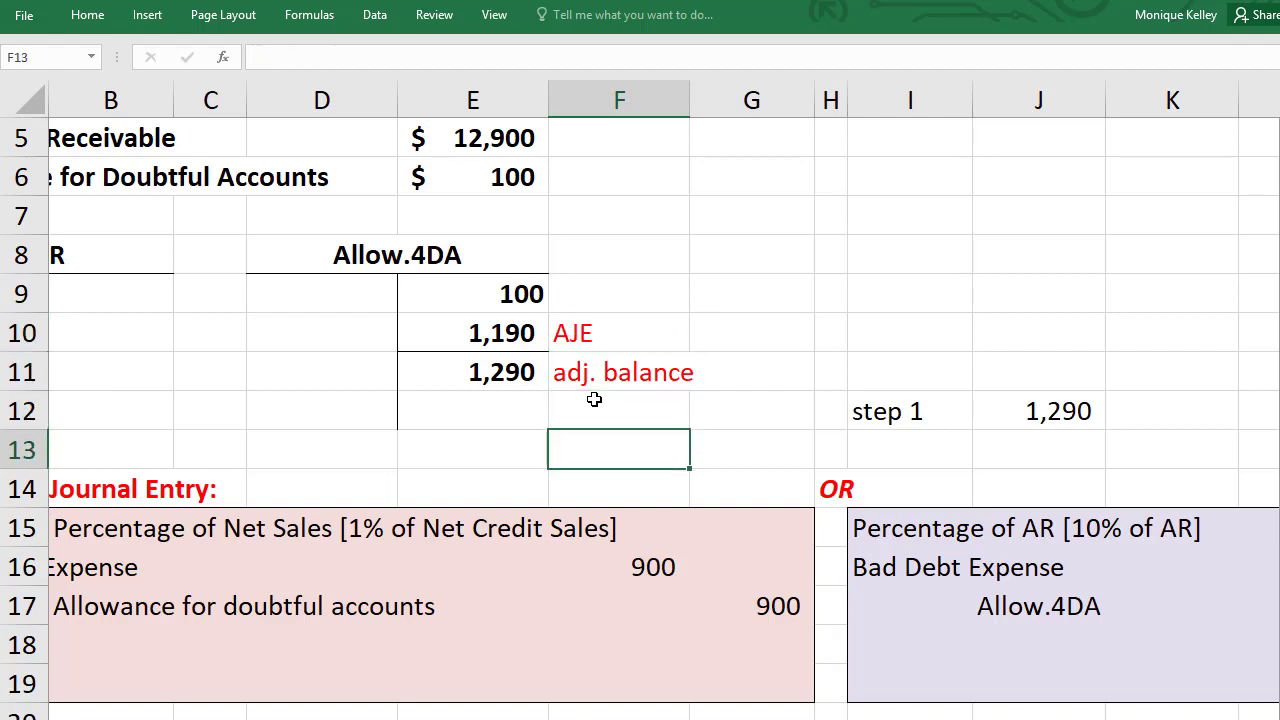
pyautogui.press('Right')
pyautogui.press('Right')
pyautogui.press('Right')
pyautogui.press('Right')
pyautogui.press('Right')
pyautogui.press('Right')
pyautogui.press('Right')
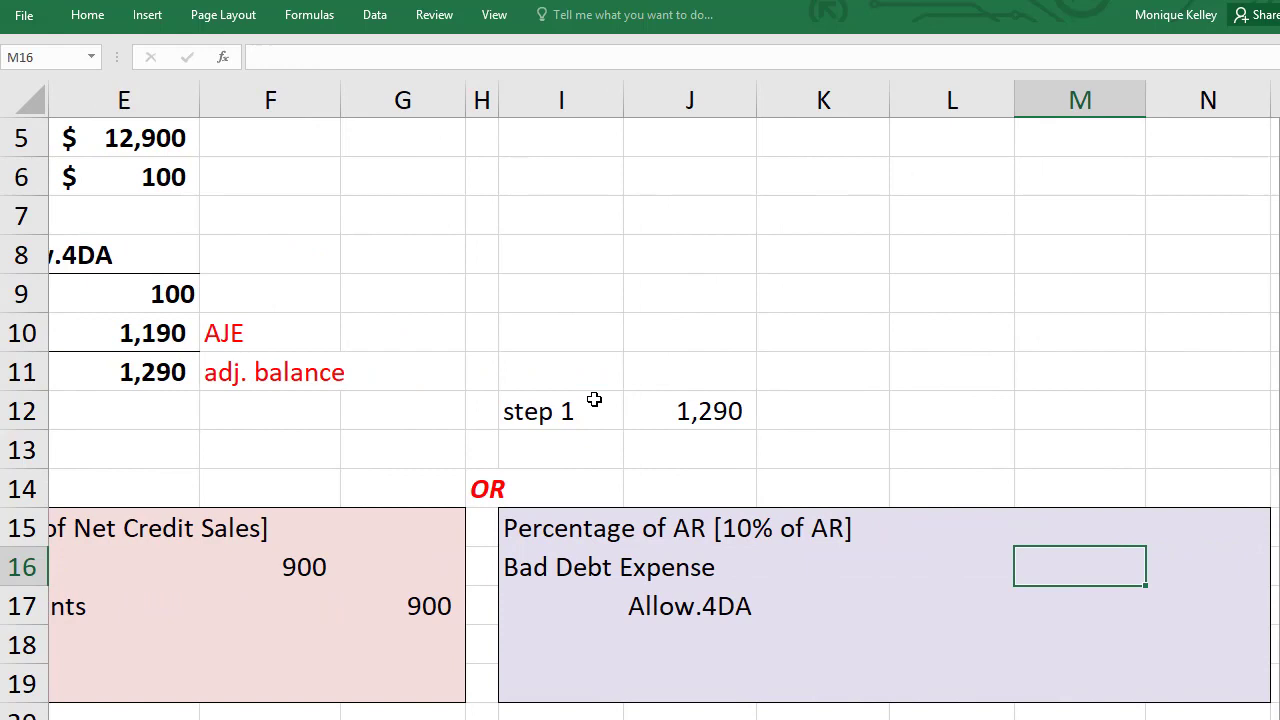
# Link M16 to E10 for the 1,190 debit and N17 to M16 for the matching credit
pyautogui.write('+')
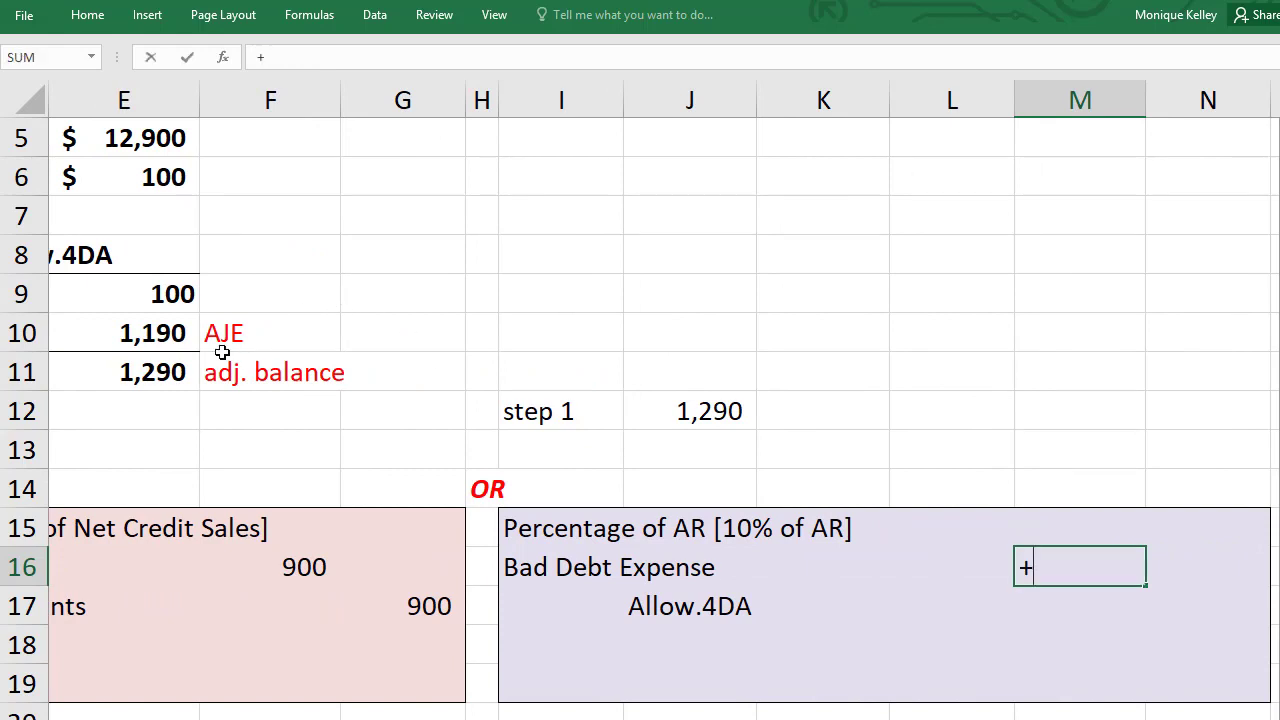
pyautogui.click(157, 338)
pyautogui.press('Return')
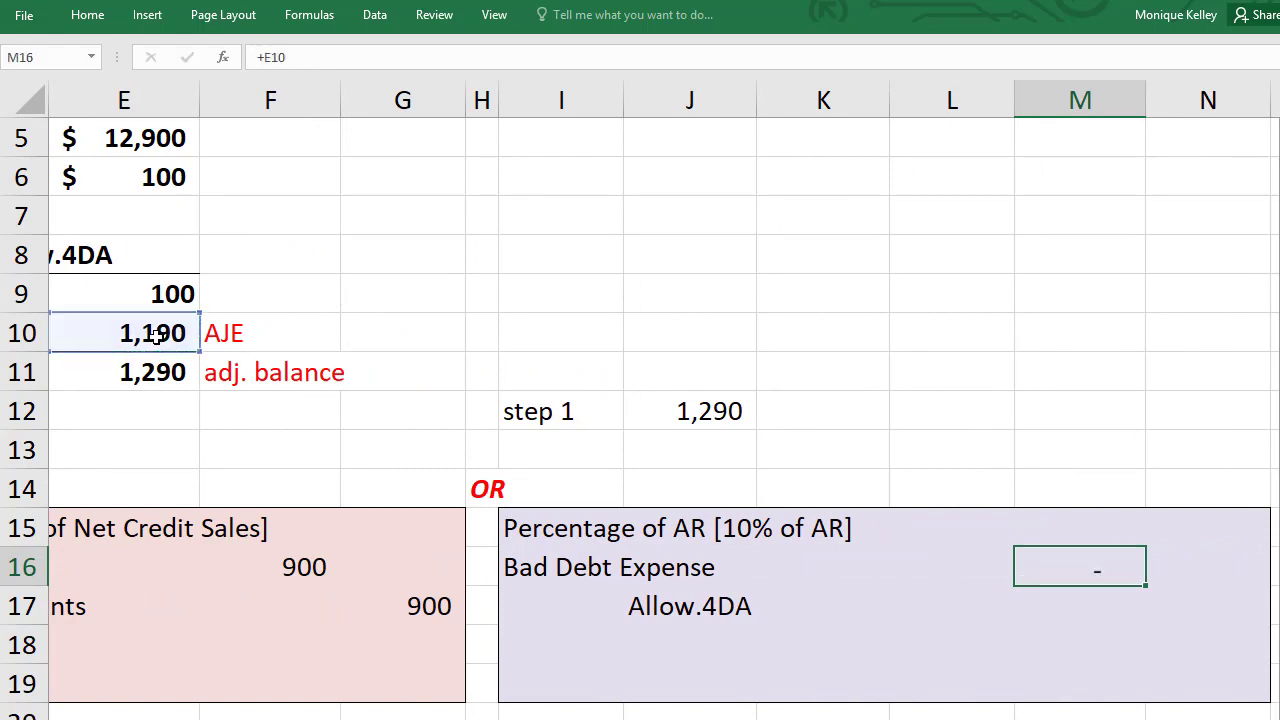
pyautogui.click(1207, 595)
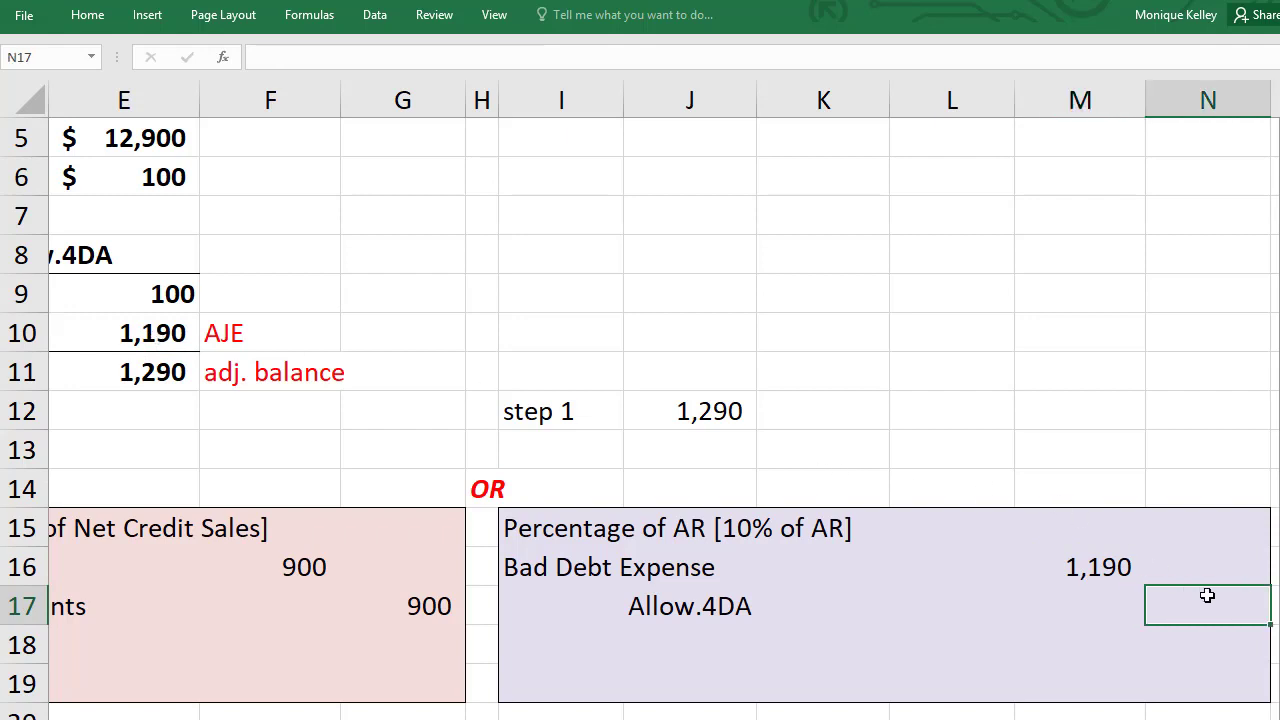
pyautogui.write('+')
pyautogui.press('Up')
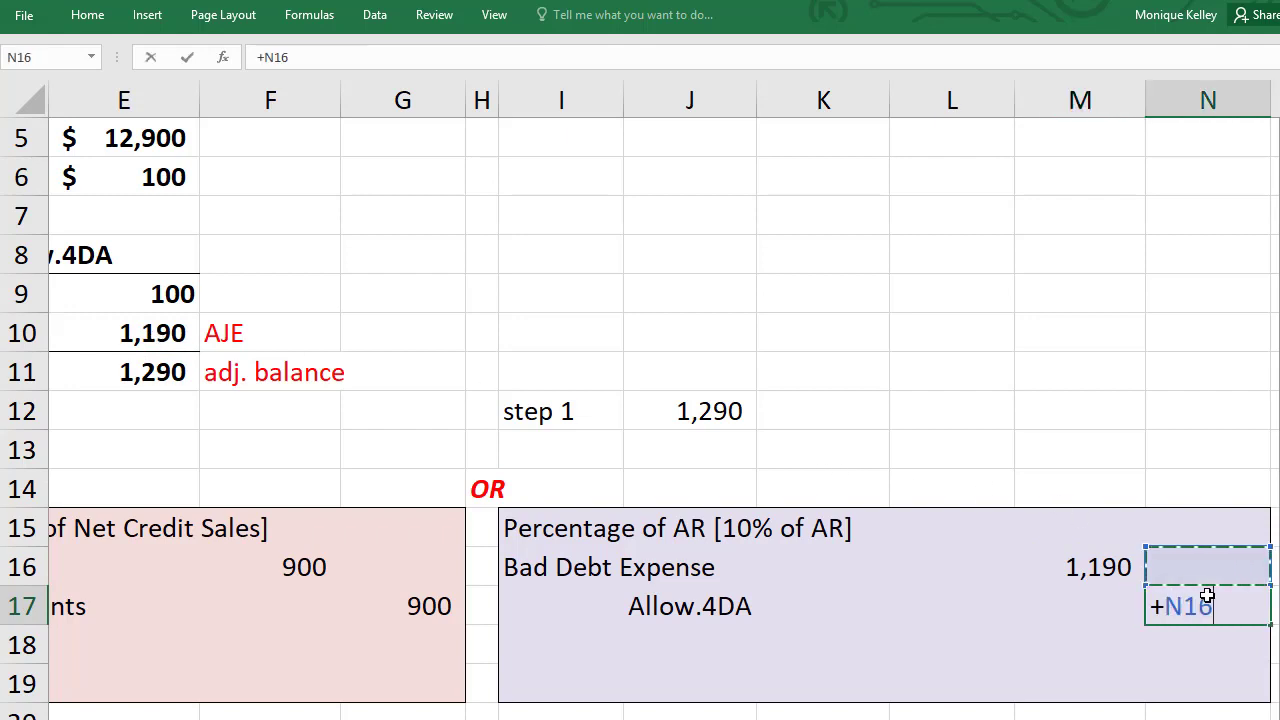
pyautogui.press('Left')
pyautogui.press('Return')
pyautogui.click(1207, 595)
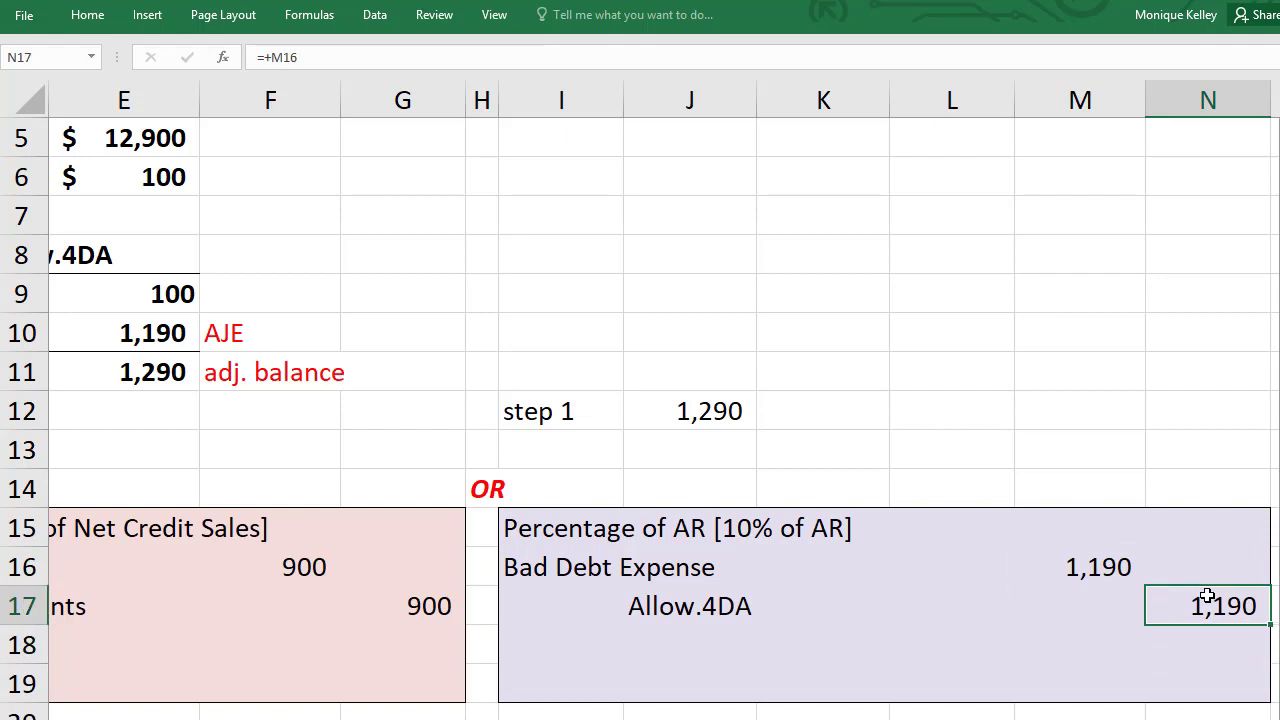
pyautogui.click(150, 372)
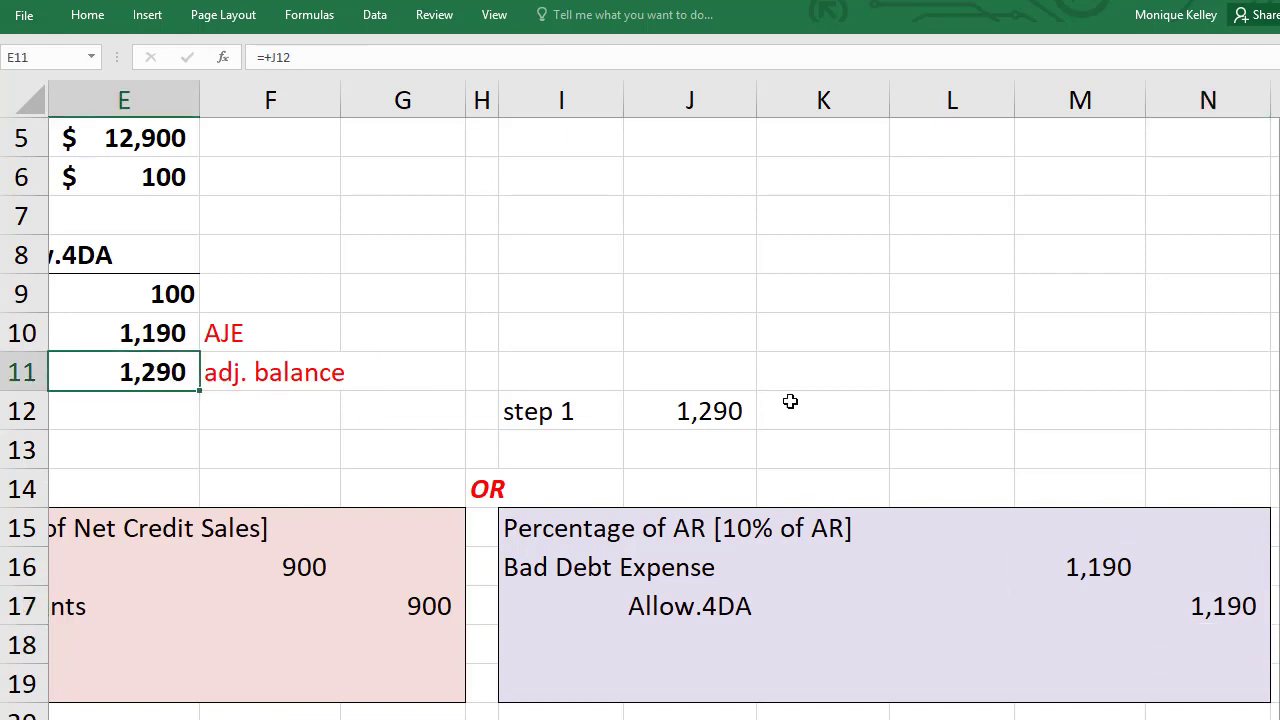
pyautogui.click(663, 486)
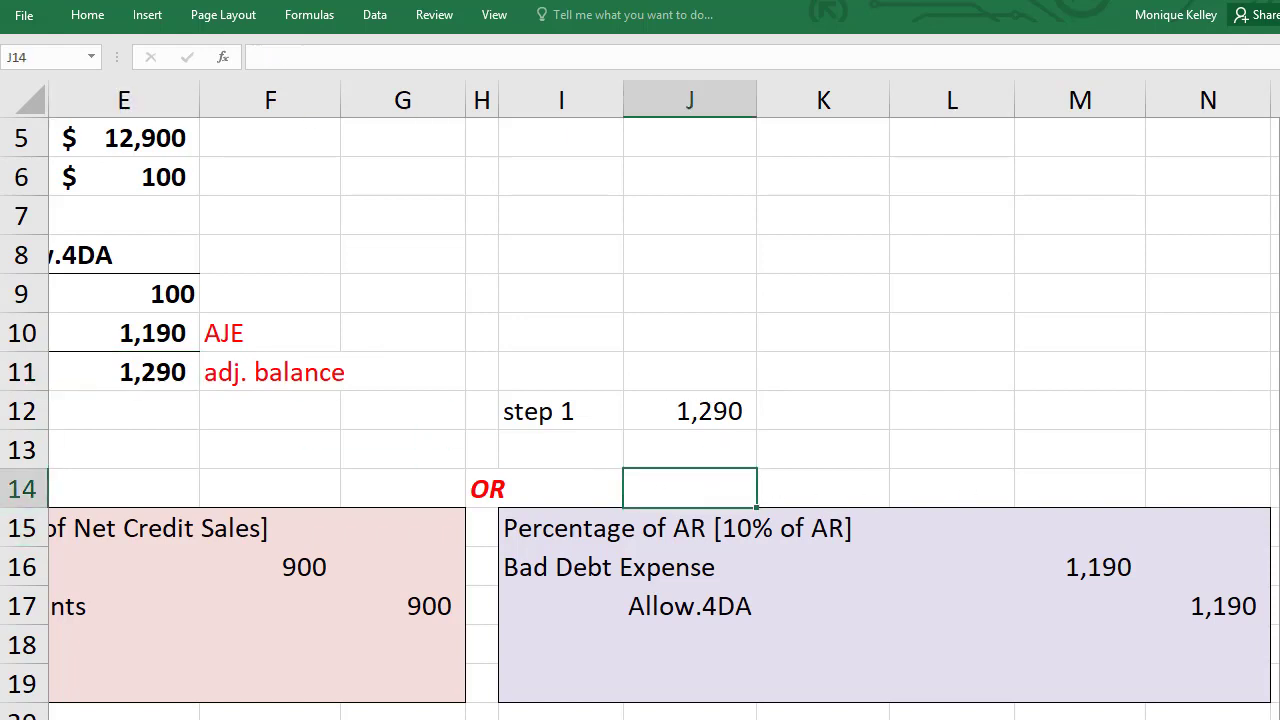
# Enter 'Must consider the ALLOW4DA balance' in J14, then recheck the 100 opening allowance balance
pyautogui.write('Must consid')
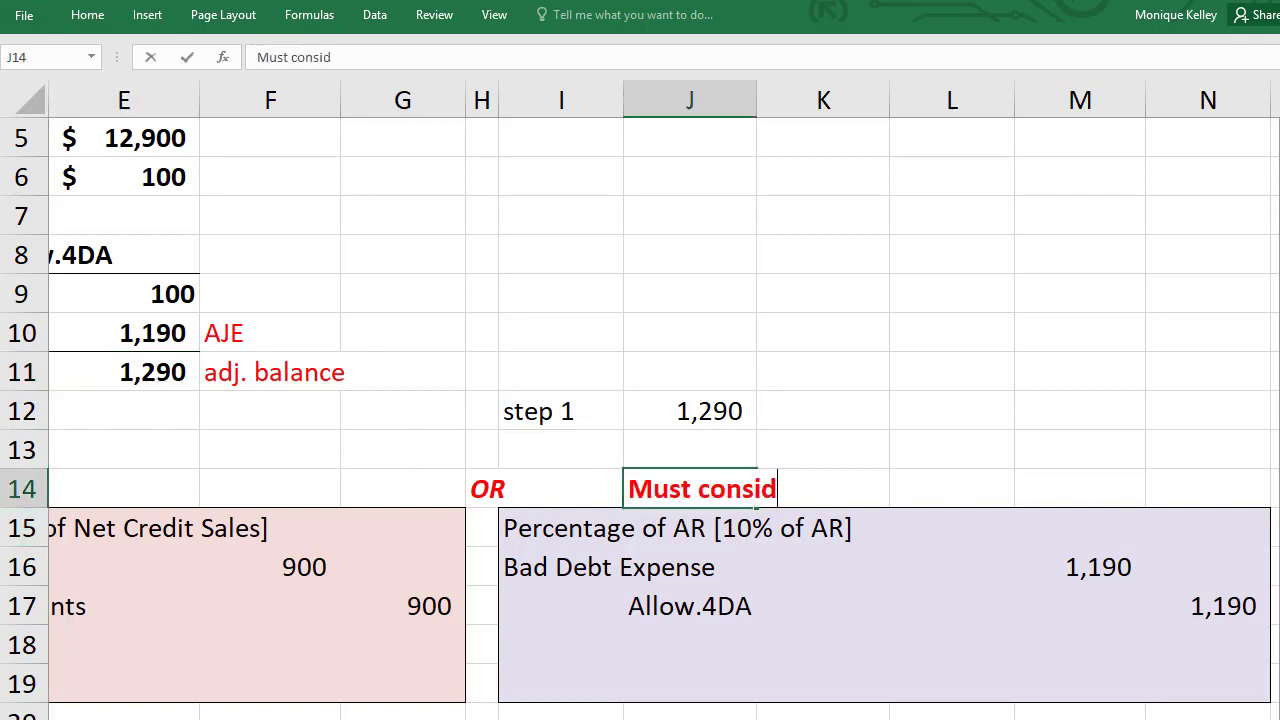
pyautogui.write('er the A')
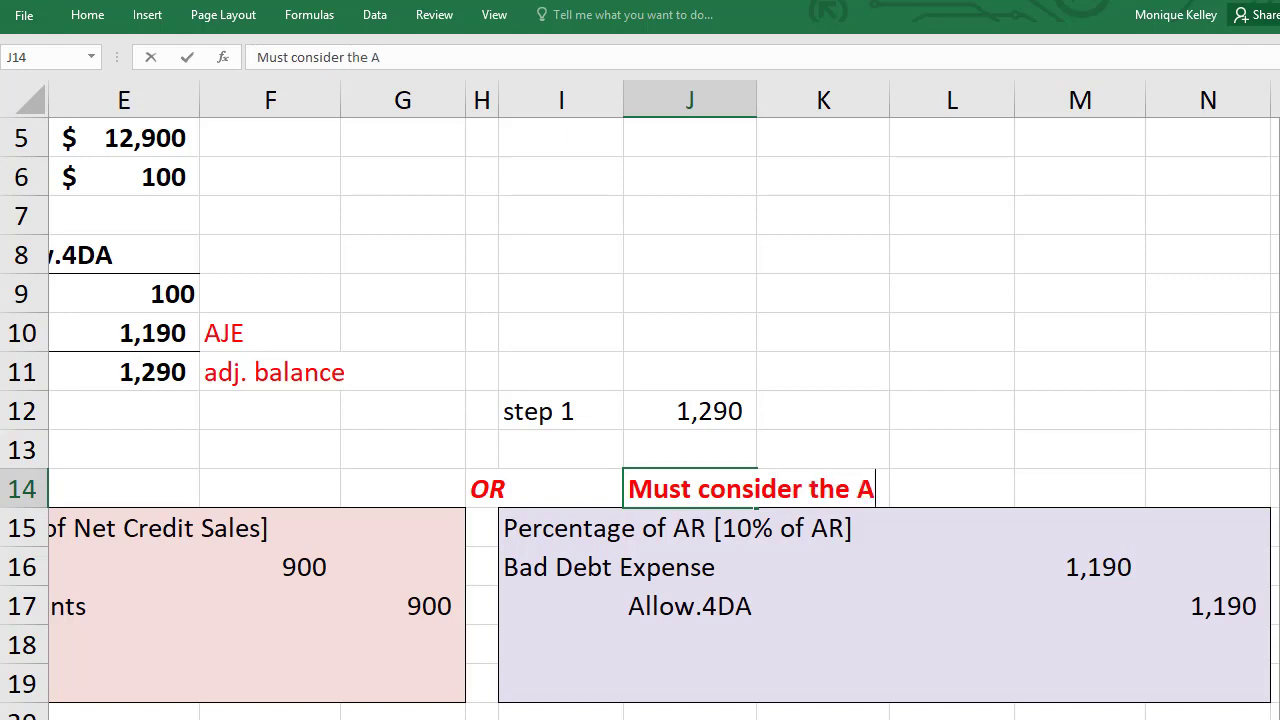
pyautogui.write('LLOW4D')
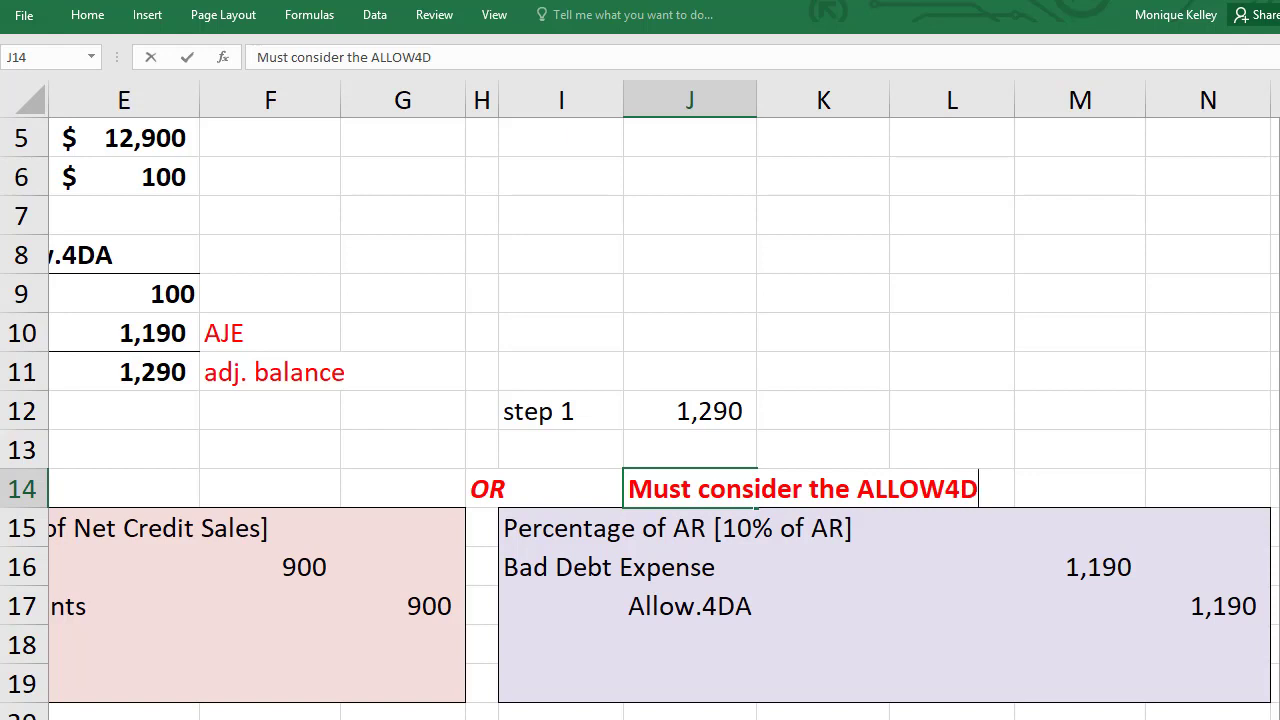
pyautogui.write('A balance')
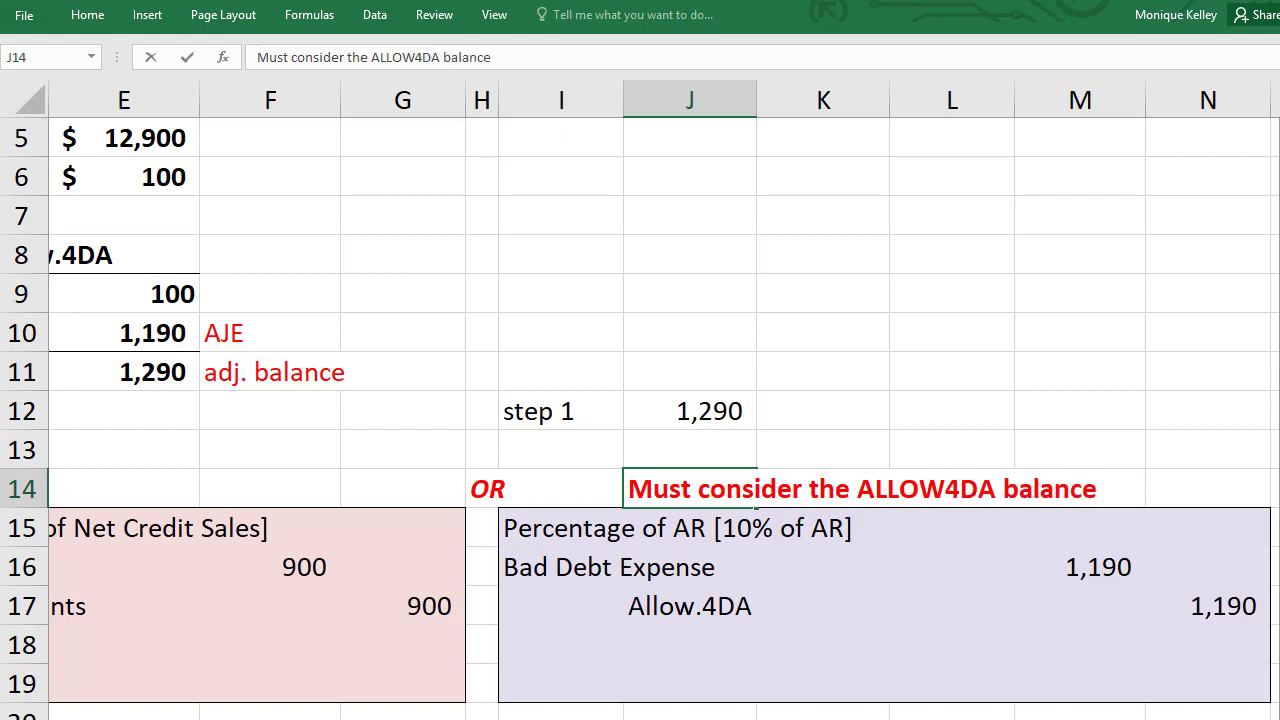
pyautogui.press('Return')
pyautogui.press('Up')
pyautogui.press('Left')
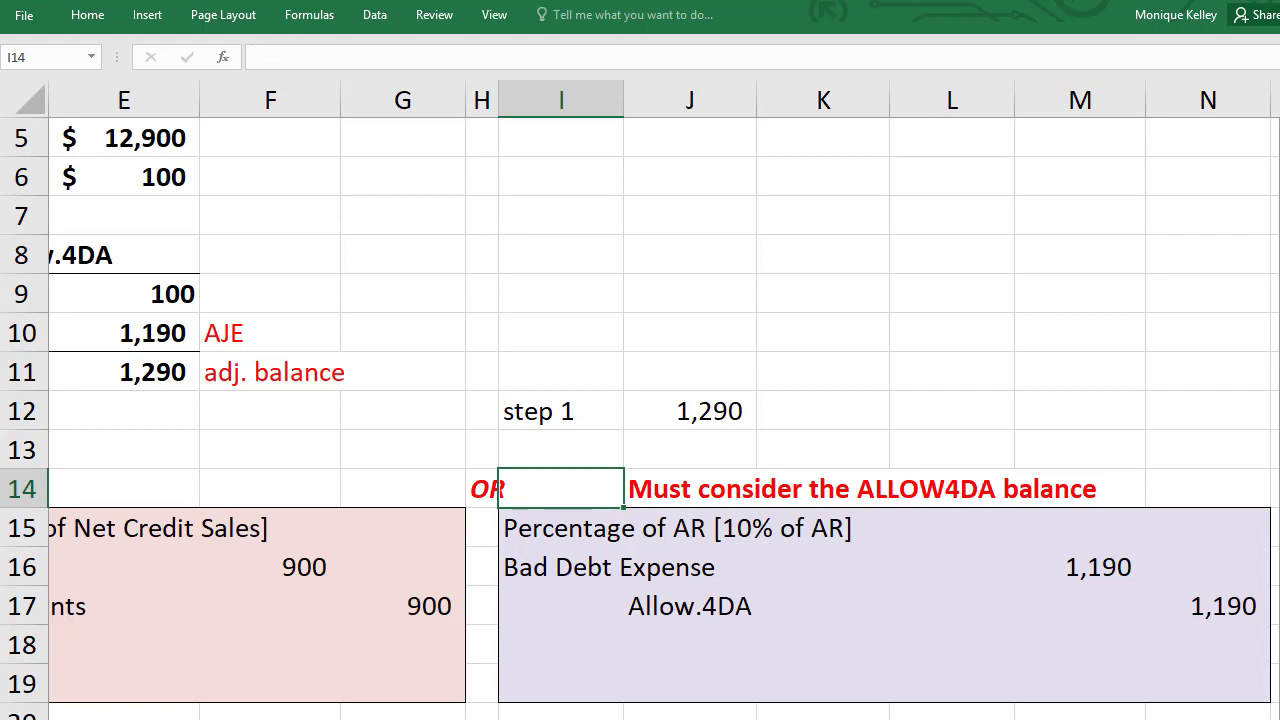
pyautogui.press('Left')
pyautogui.press('Home')
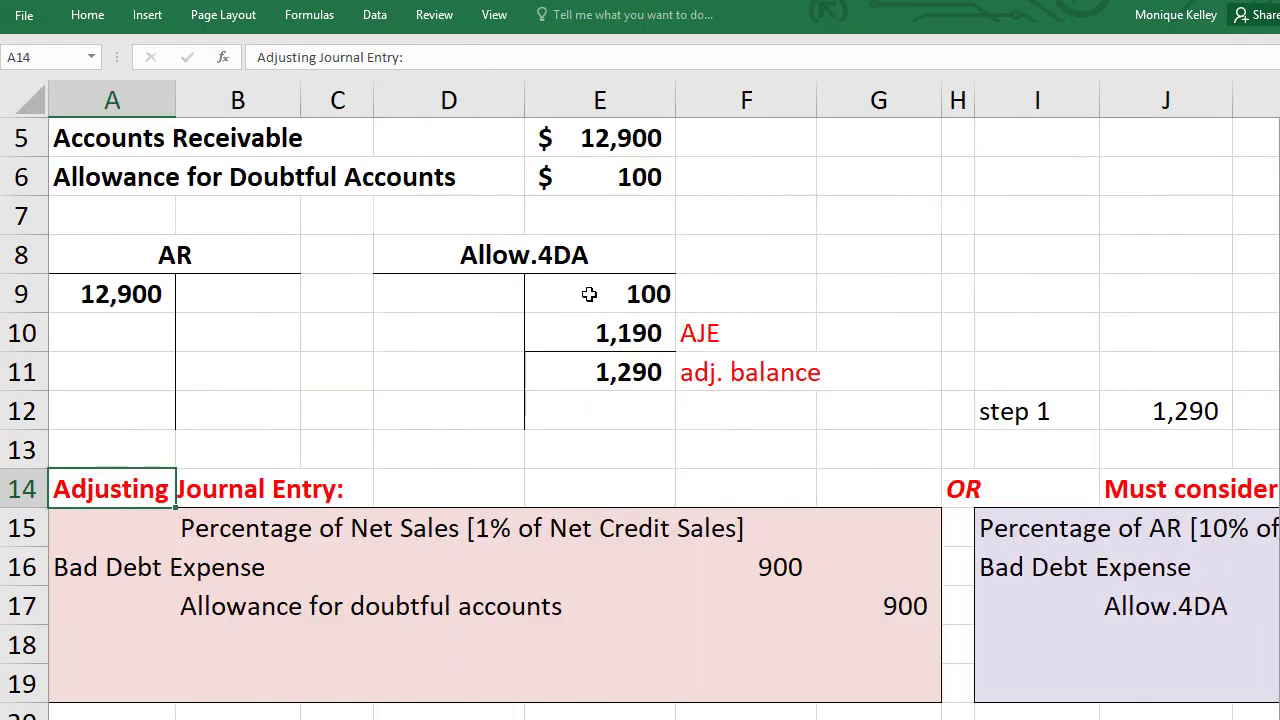
pyautogui.click(640, 292)
pyautogui.click(494, 290)
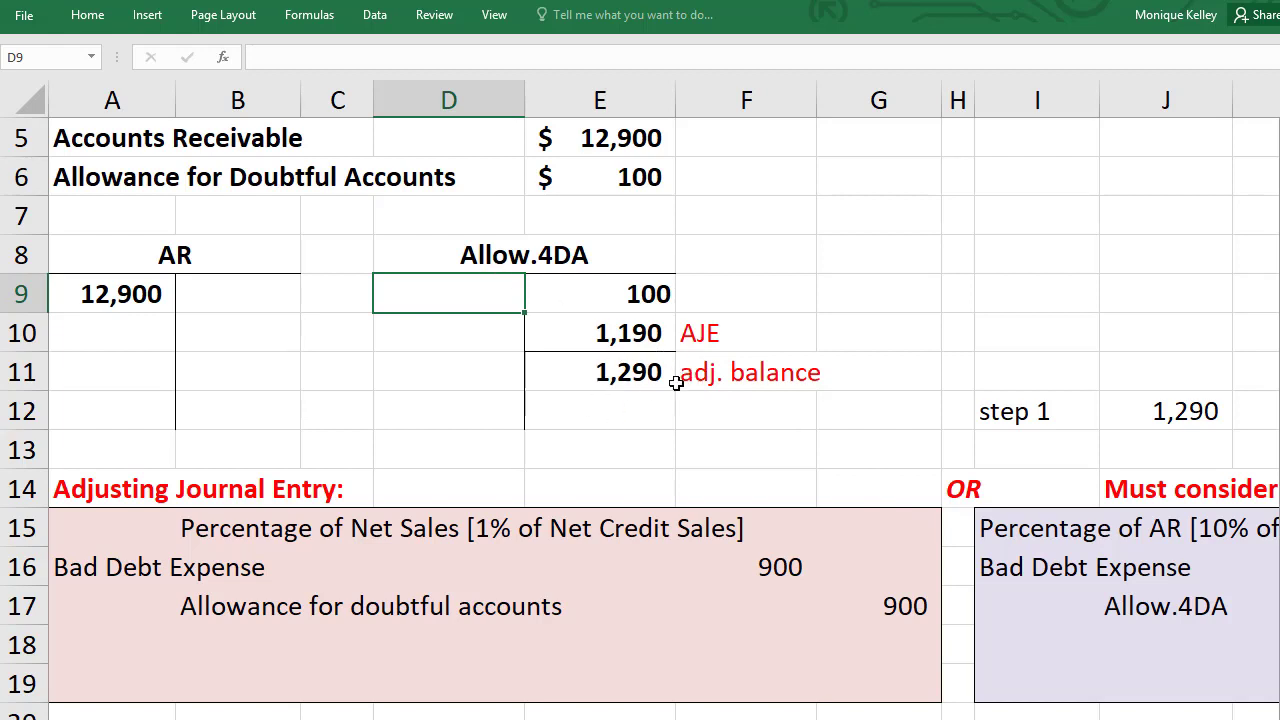
pyautogui.click(342, 627)
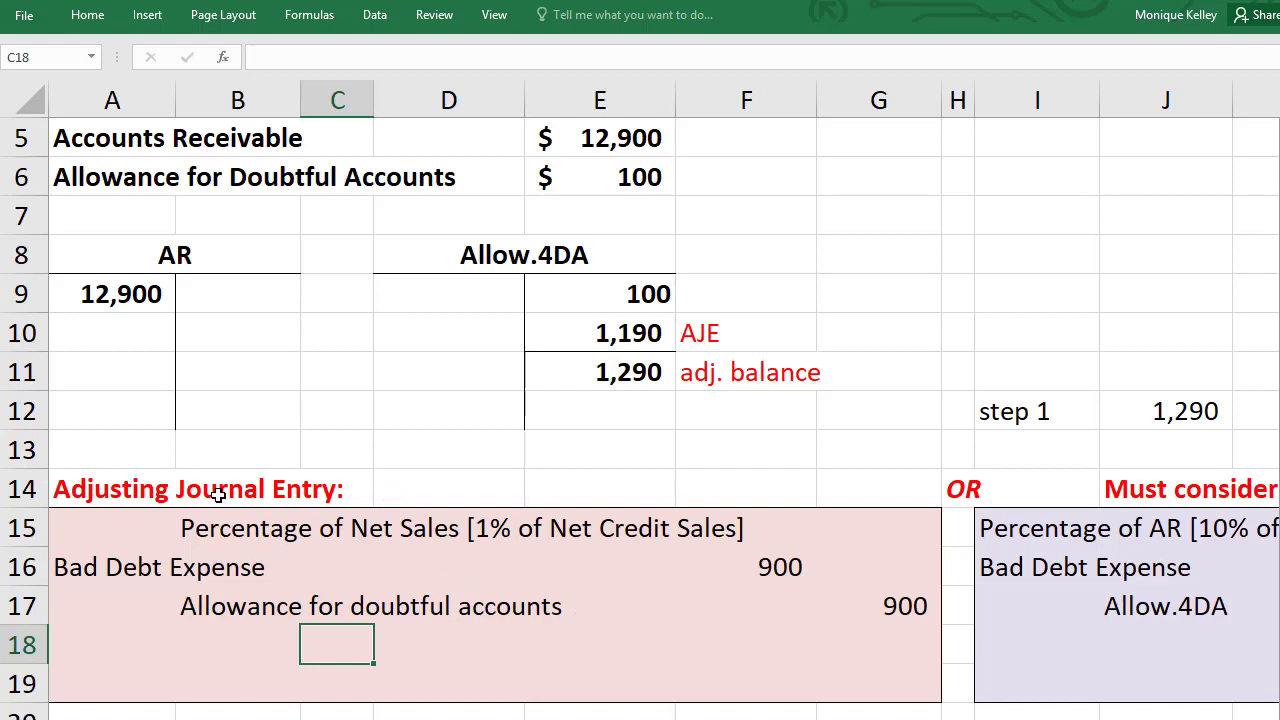
# Enter the note 'ignore the ALLOW4DA balance' in D14 beside the Adjusting Journal Entry heading
pyautogui.moveTo(290, 535); pyautogui.dragTo(700, 528)
pyautogui.click(501, 489)
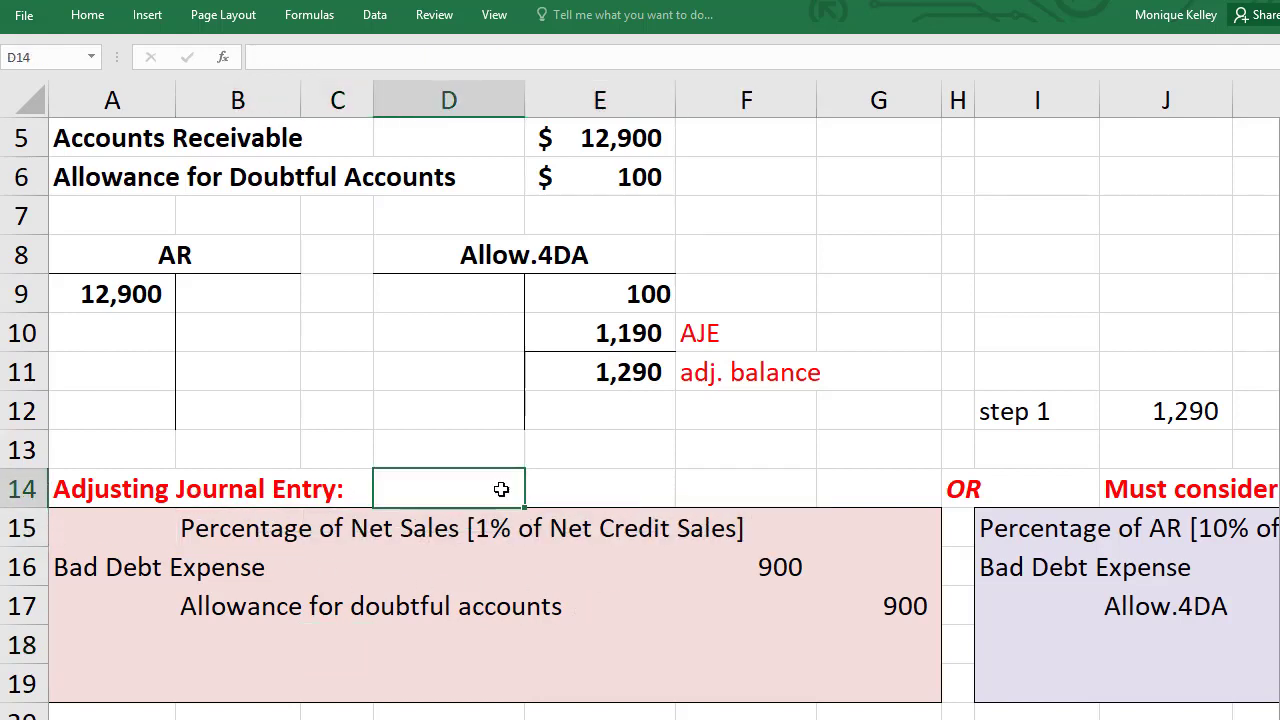
pyautogui.write('ignore te')
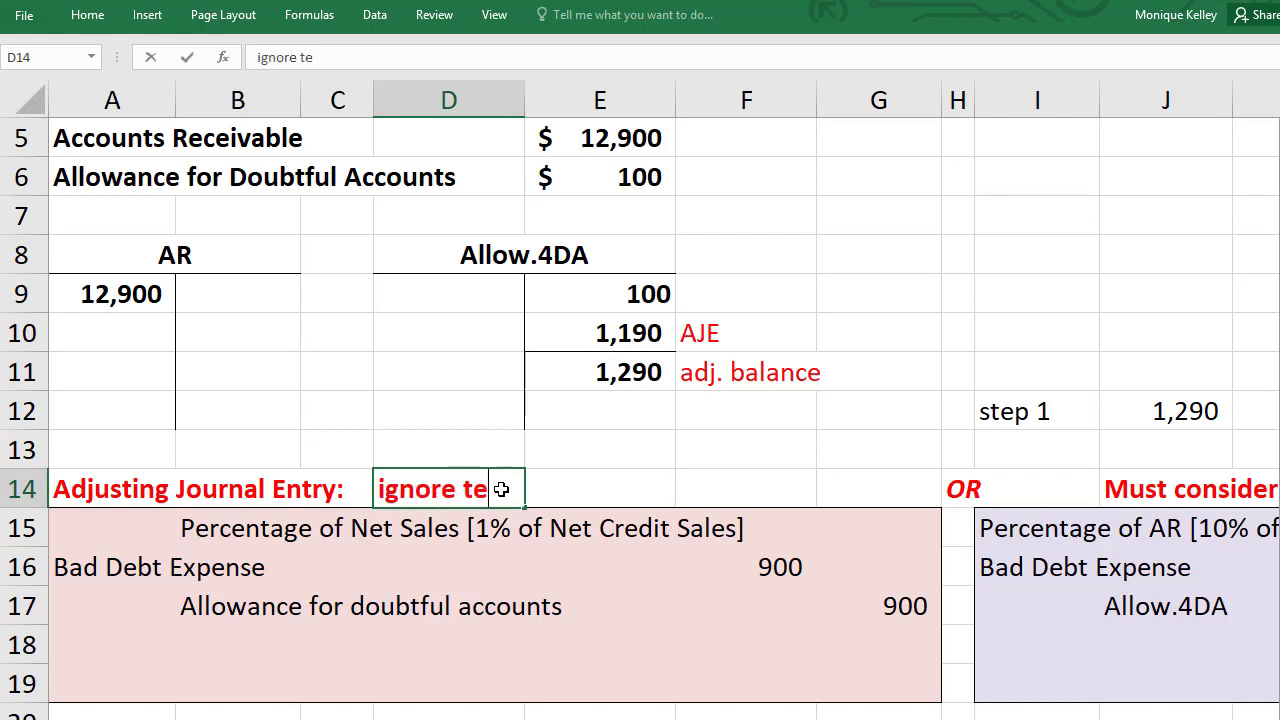
pyautogui.press('BackSpace')
pyautogui.write('he ALLOW')
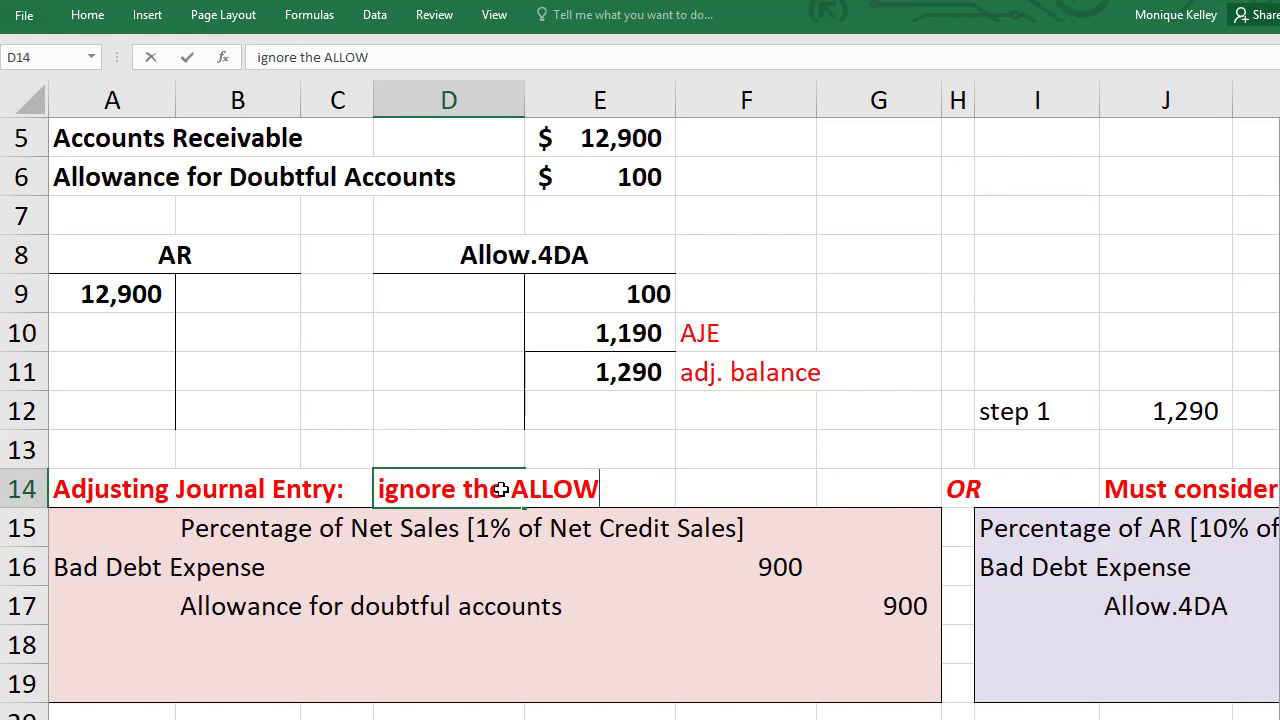
pyautogui.write('4DA')
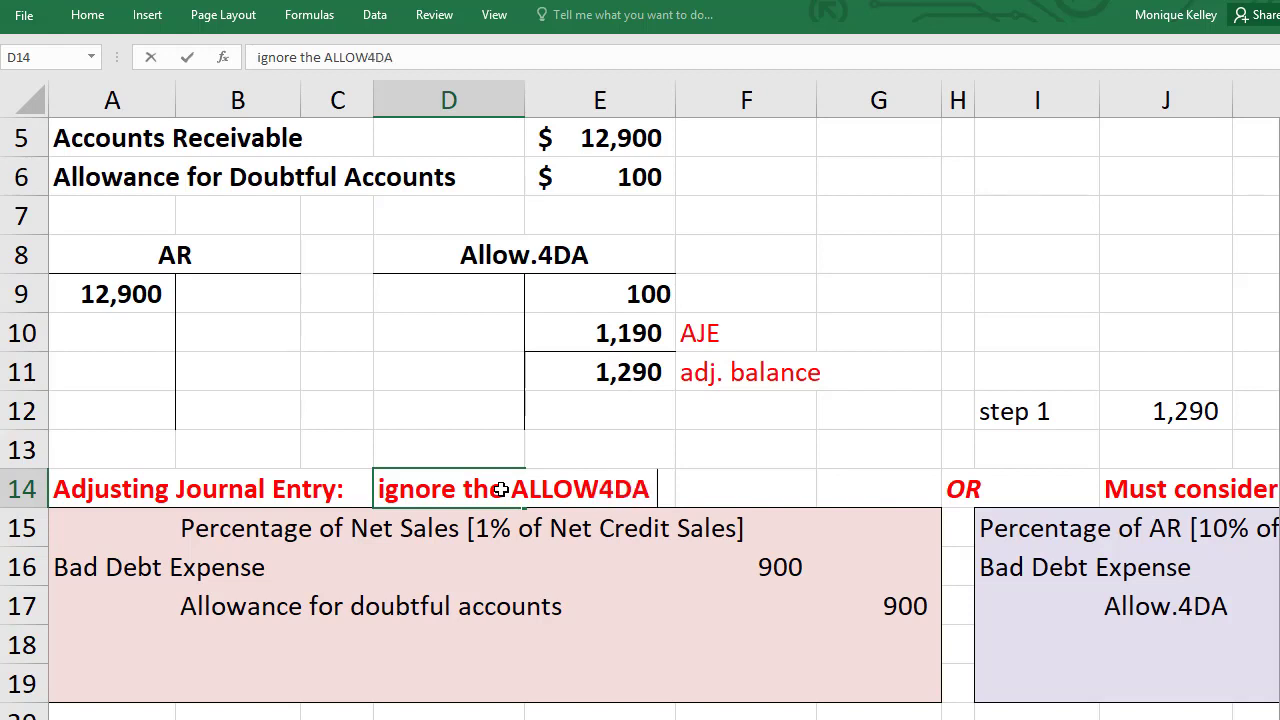
pyautogui.write(' balance')
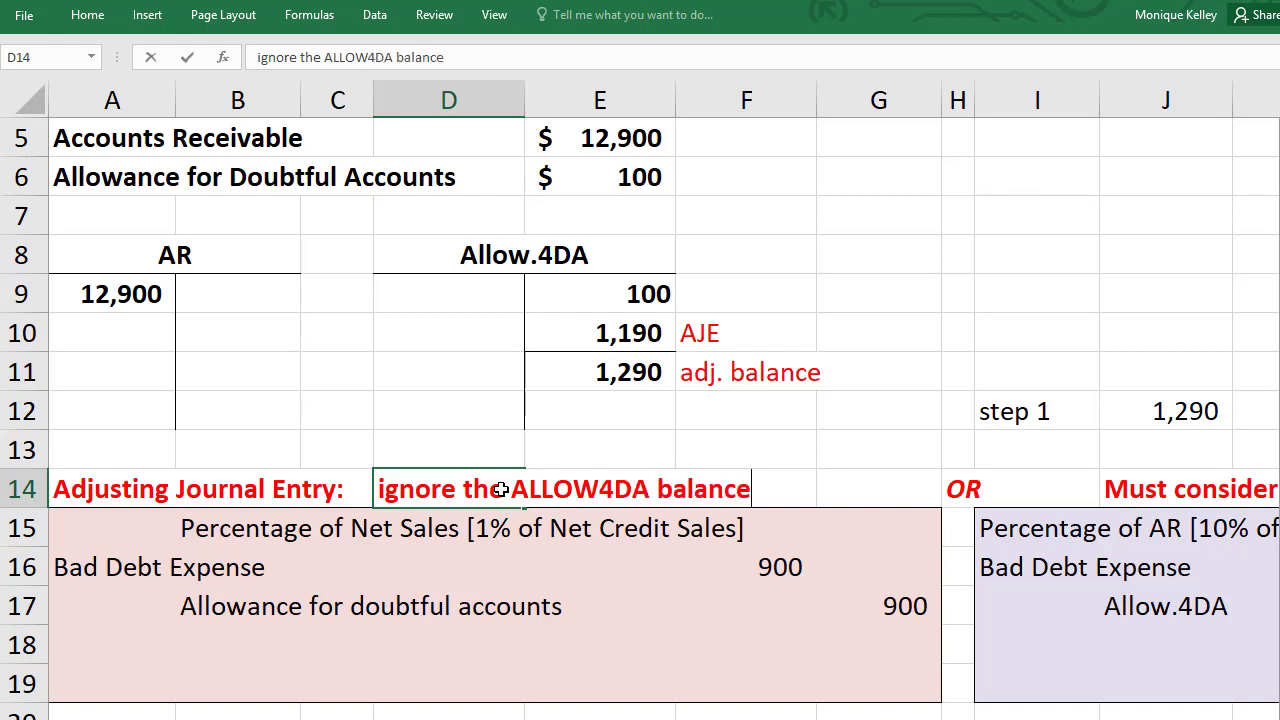
pyautogui.press('Return')
pyautogui.press('Down')
pyautogui.press('Right')
pyautogui.press('Right')
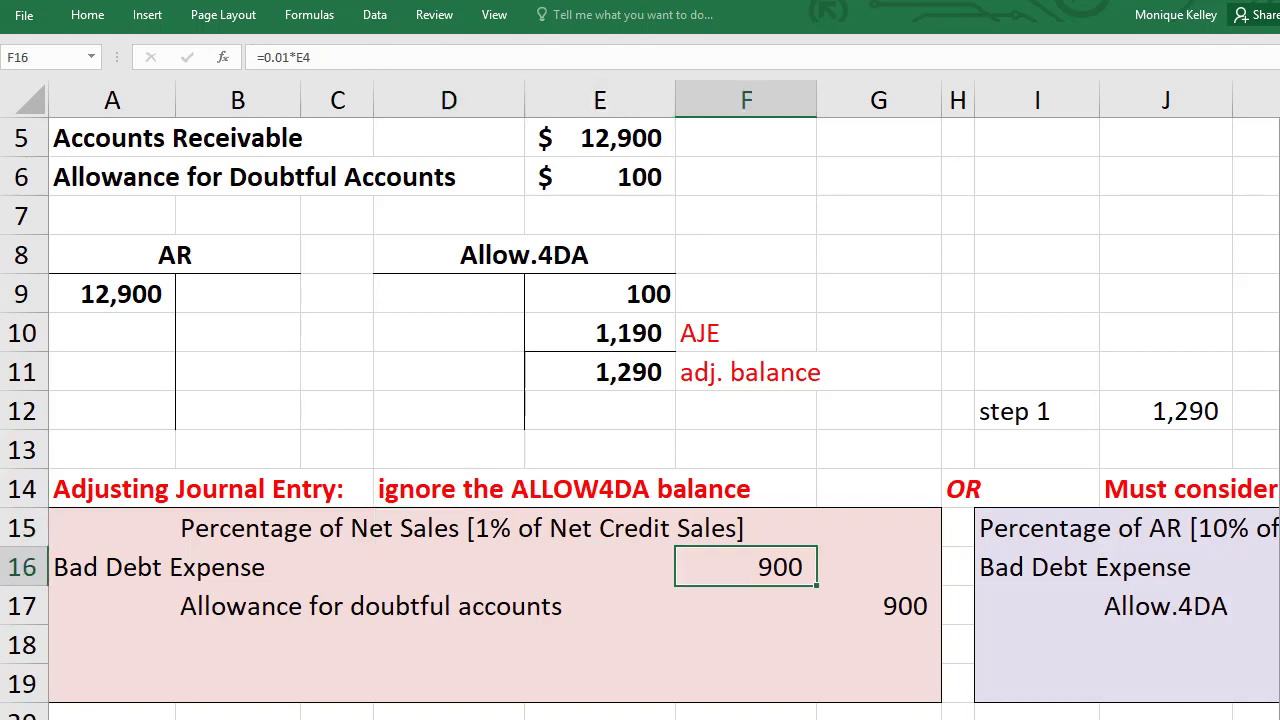
# Enter 250 in G21 on the write-off heading row
pyautogui.scroll(-1, 1062, 717)
pyautogui.scroll(-1, 903, 657)
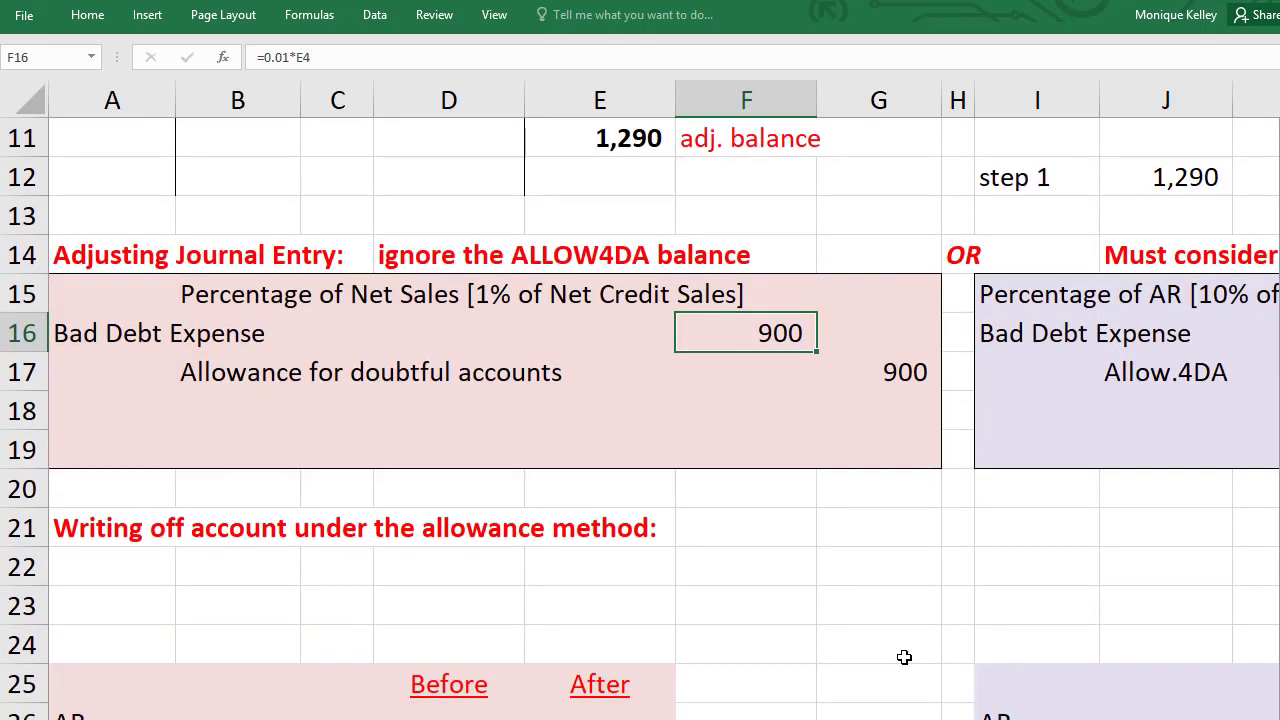
pyautogui.scroll(-1, 797, 620)
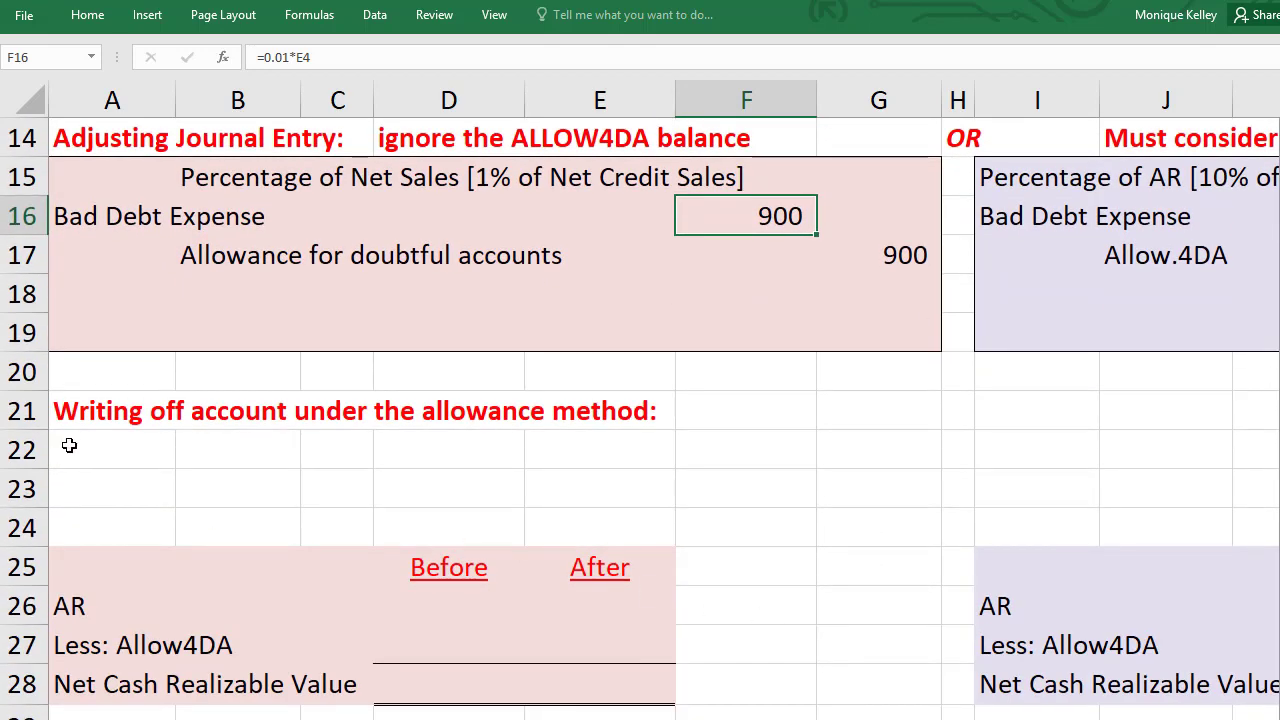
pyautogui.click(24, 411)
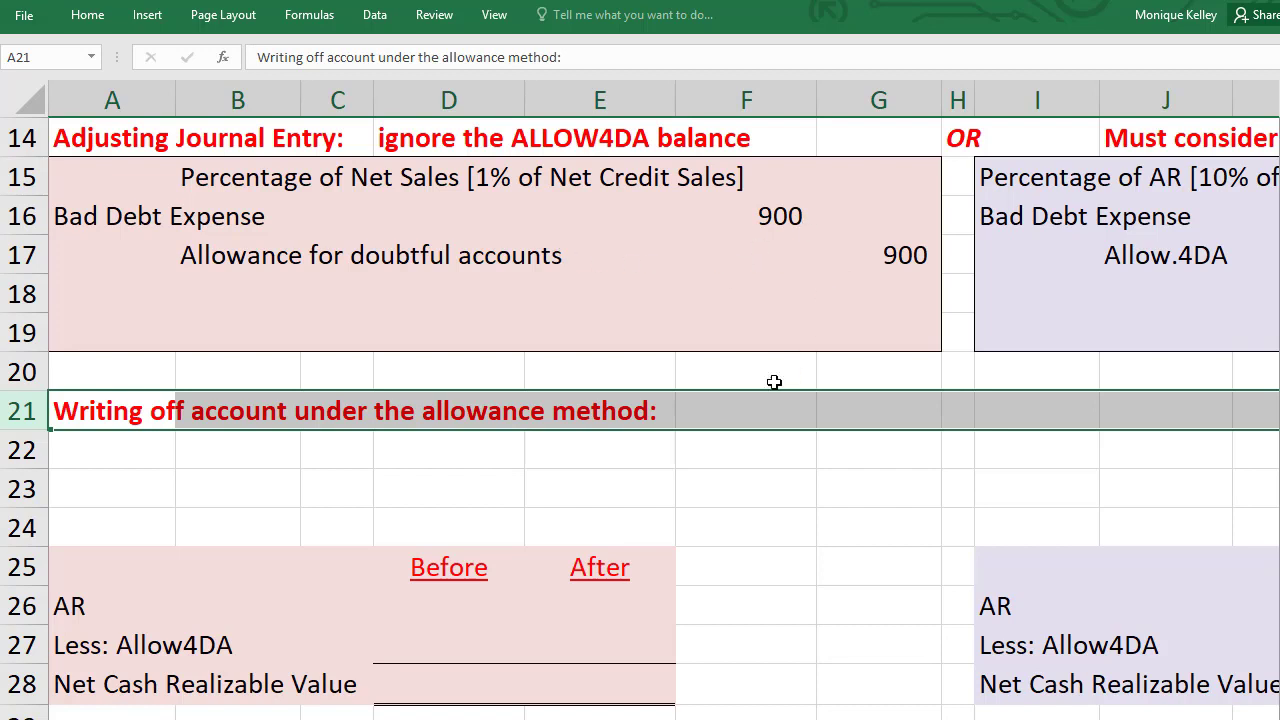
pyautogui.click(120, 461)
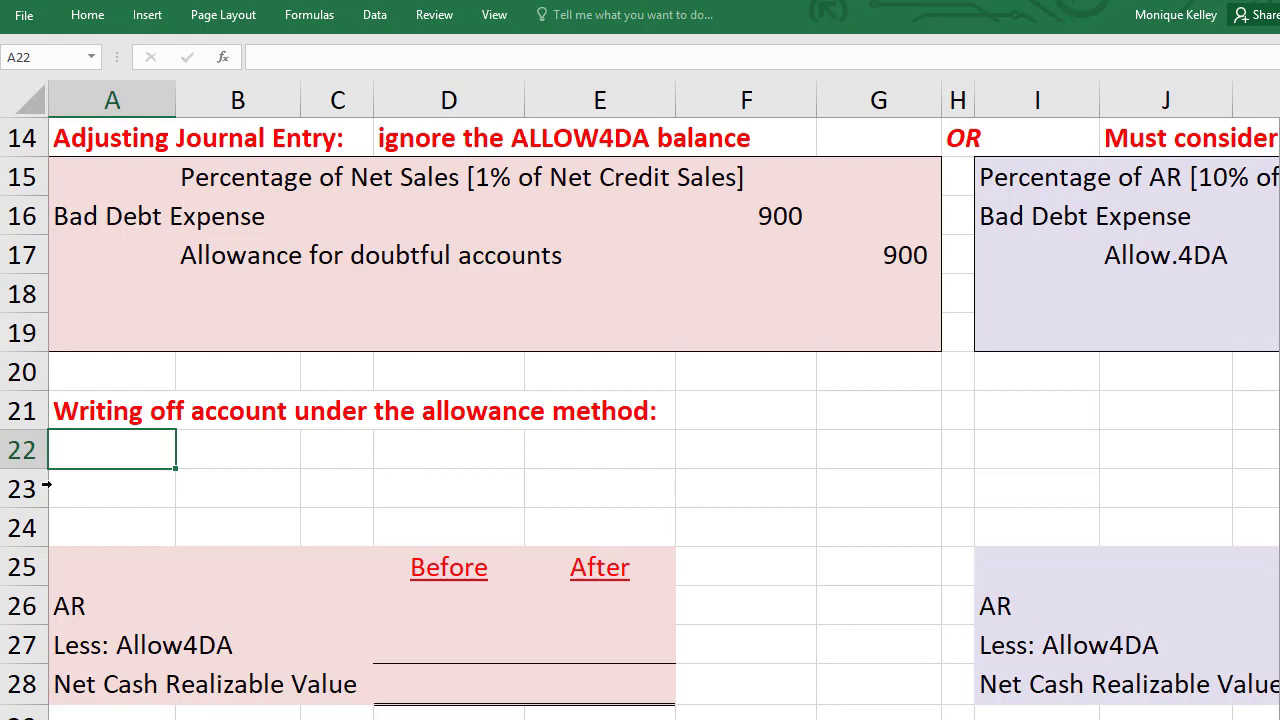
pyautogui.click(838, 413)
pyautogui.write('250')
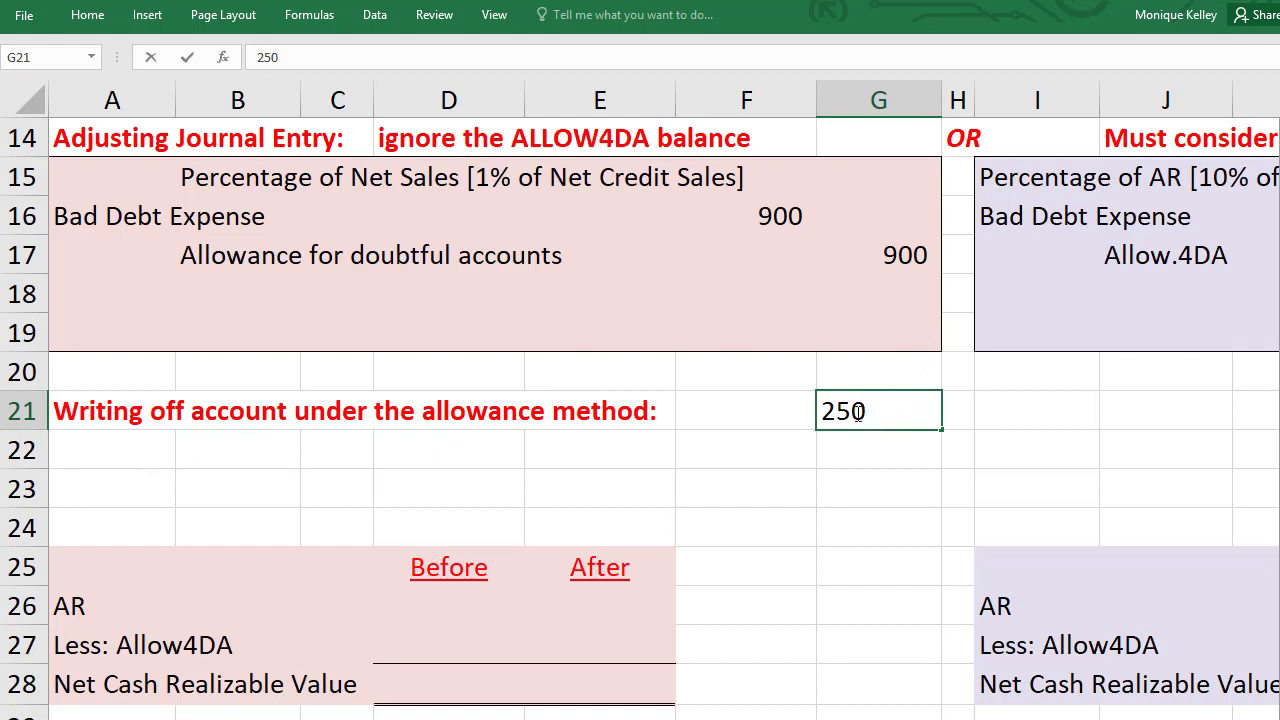
pyautogui.press('Return')
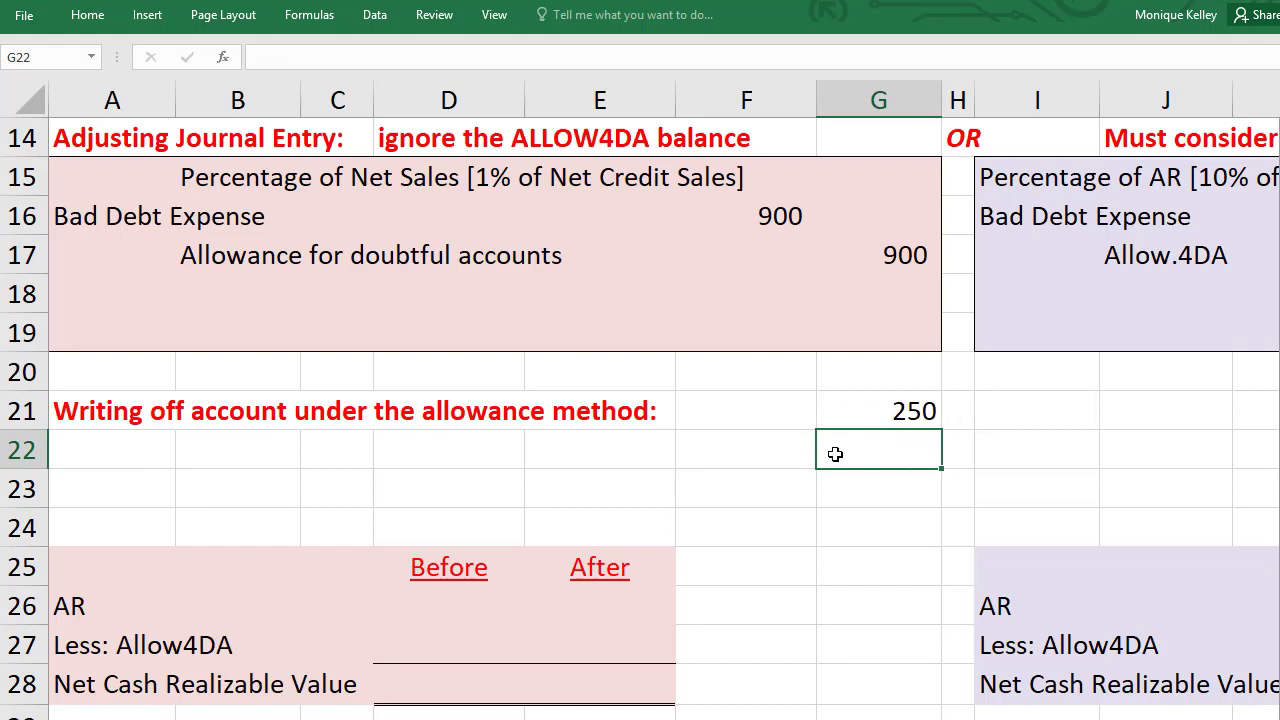
# Debit Allow4DA 250 on row 22, with the amount in F22
pyautogui.click(112, 460)
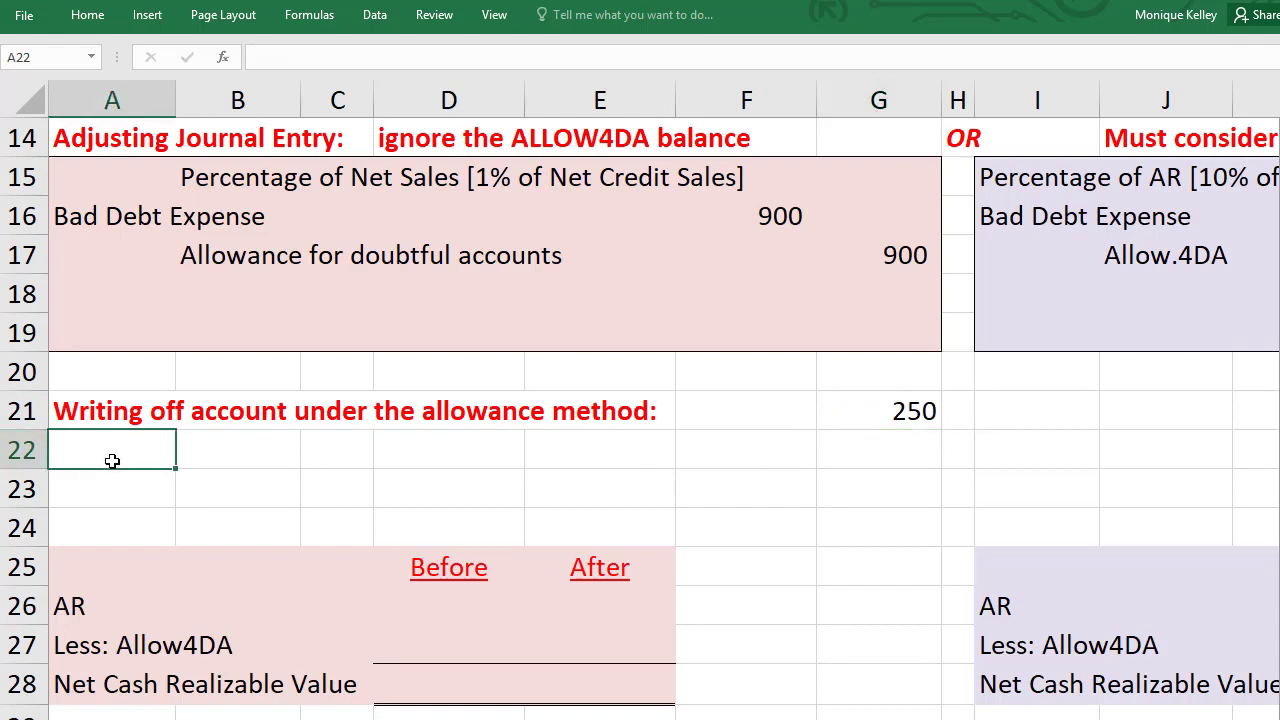
pyautogui.write('Allow')
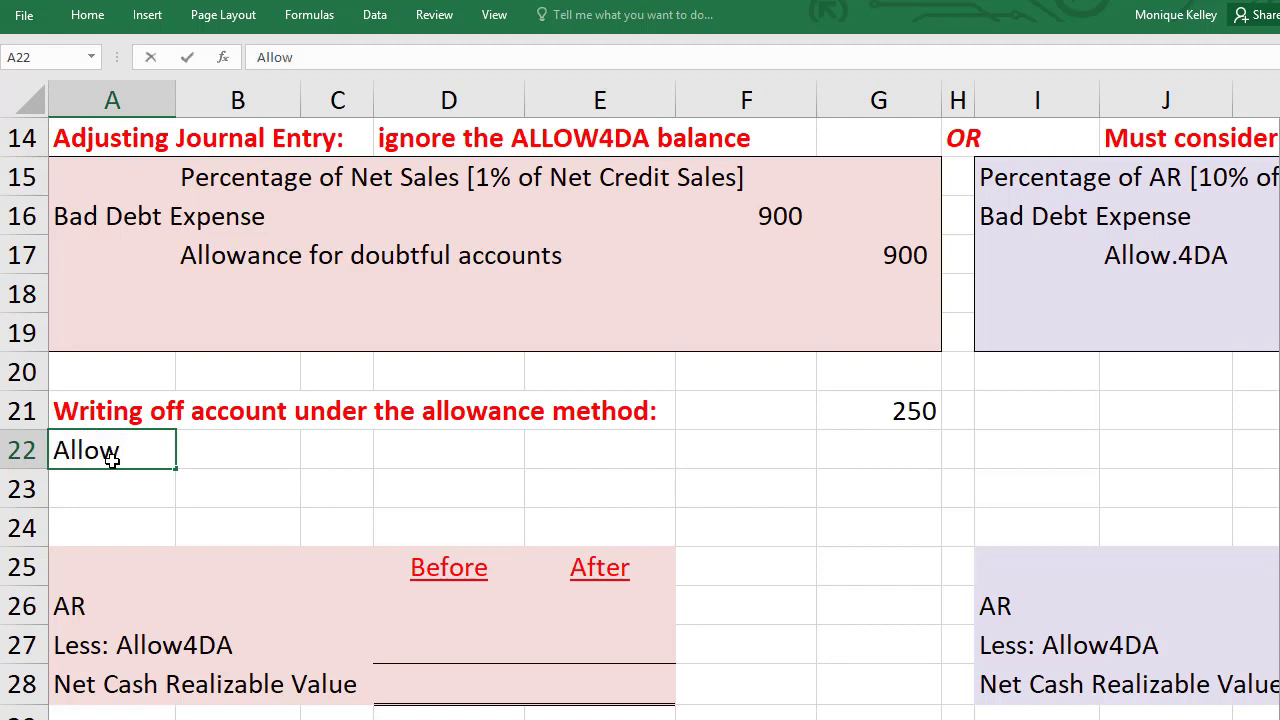
pyautogui.write('4DA')
pyautogui.press('Tab')
pyautogui.press('Tab')
pyautogui.press('Tab')
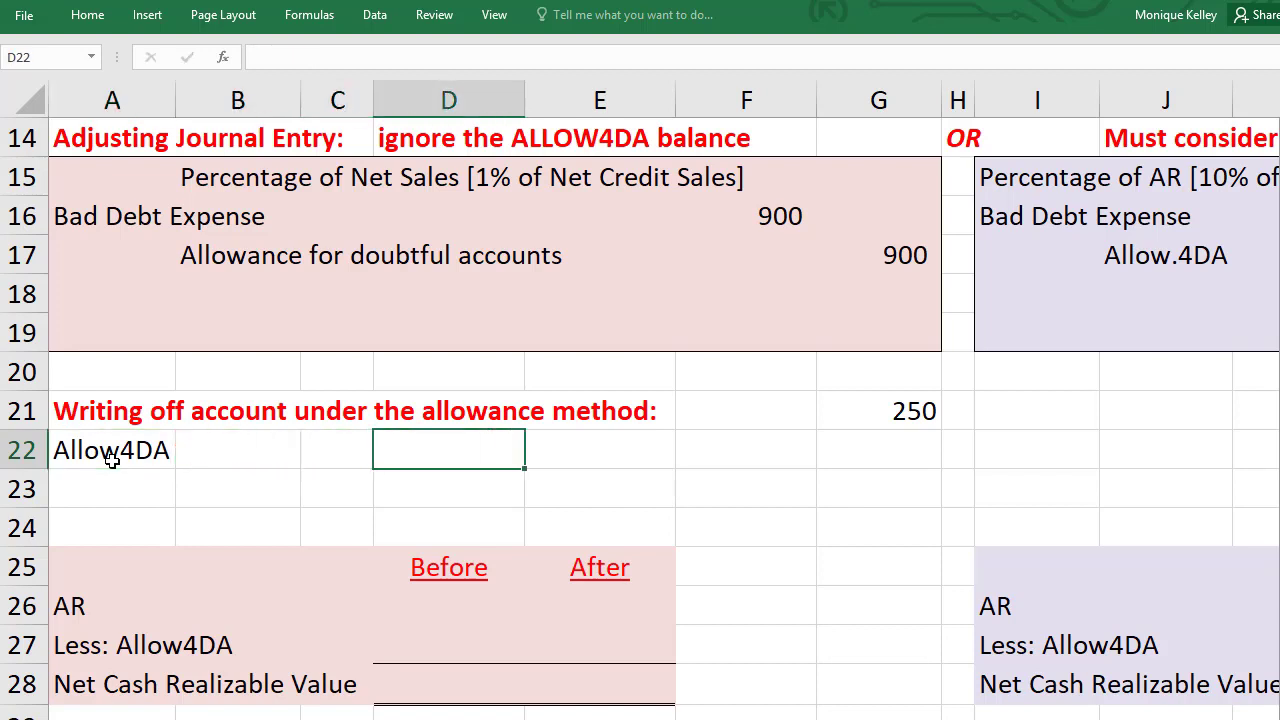
pyautogui.press('Tab')
pyautogui.press('Tab')
pyautogui.press('Tab')
pyautogui.press('Left')
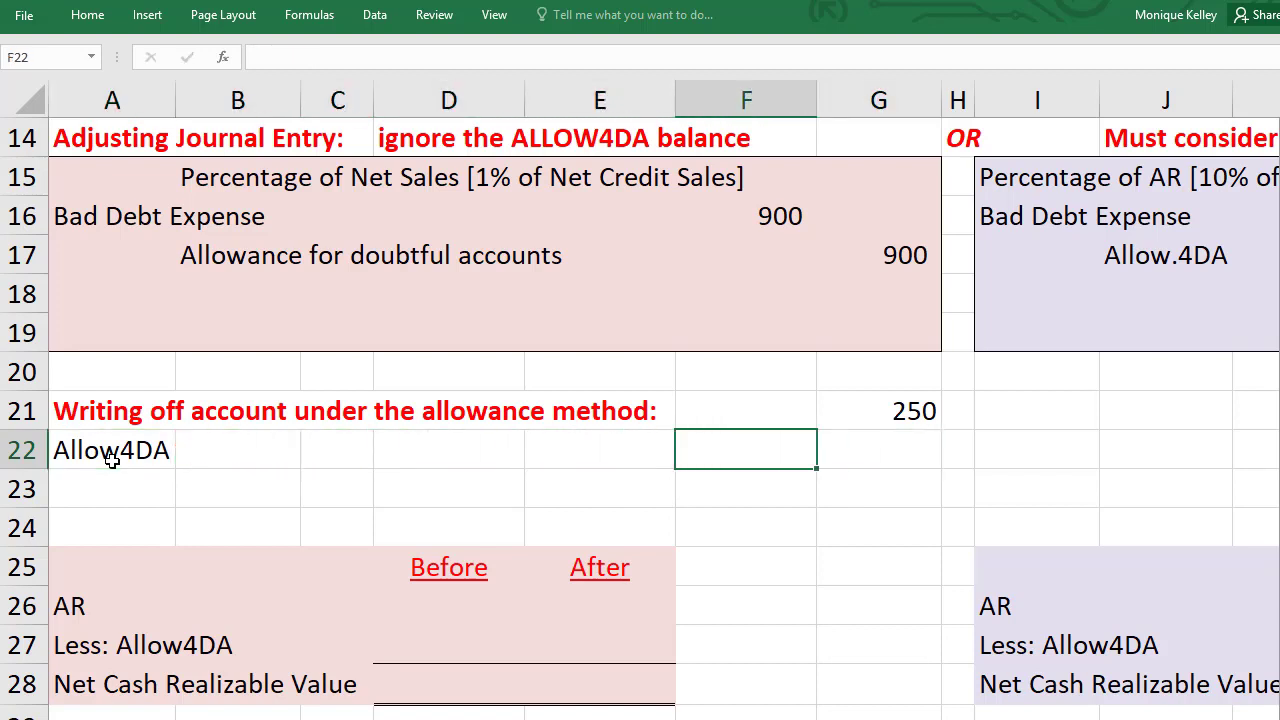
pyautogui.write('250')
pyautogui.press('Return')
pyautogui.press('Up')
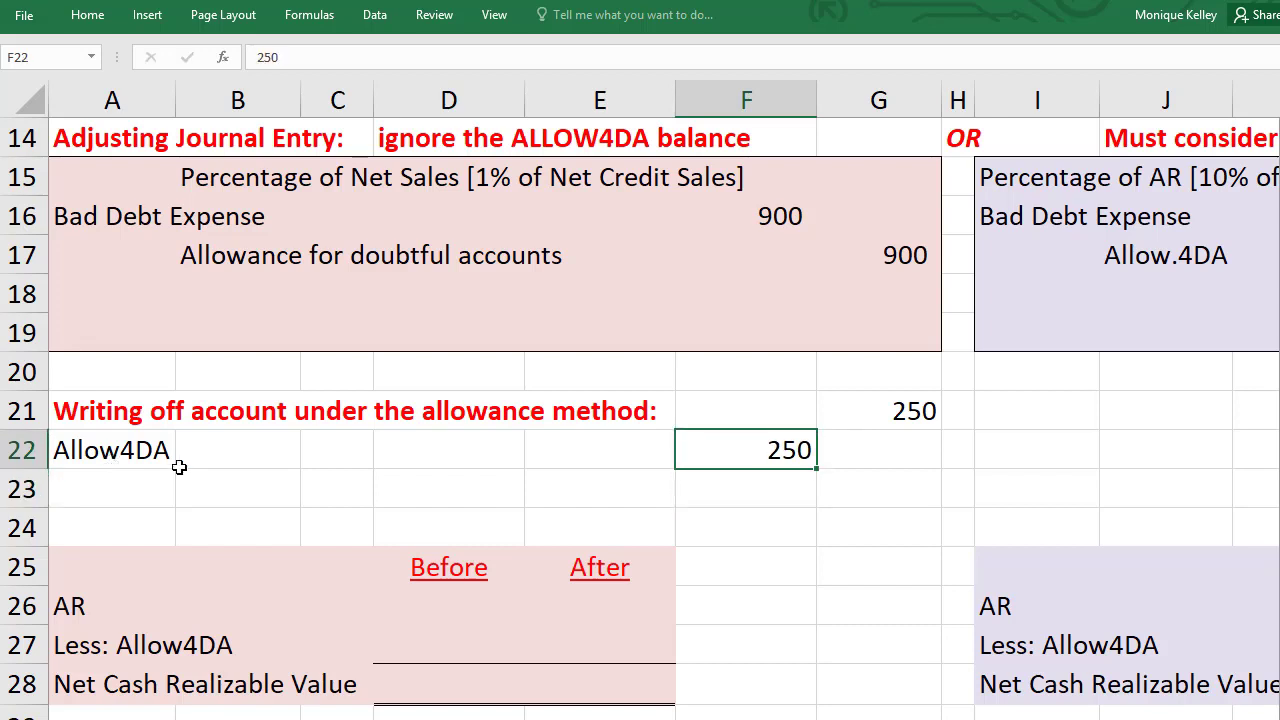
# Credit AR - customer A 250 on the indented line, with the amount in G23
pyautogui.click(273, 493)
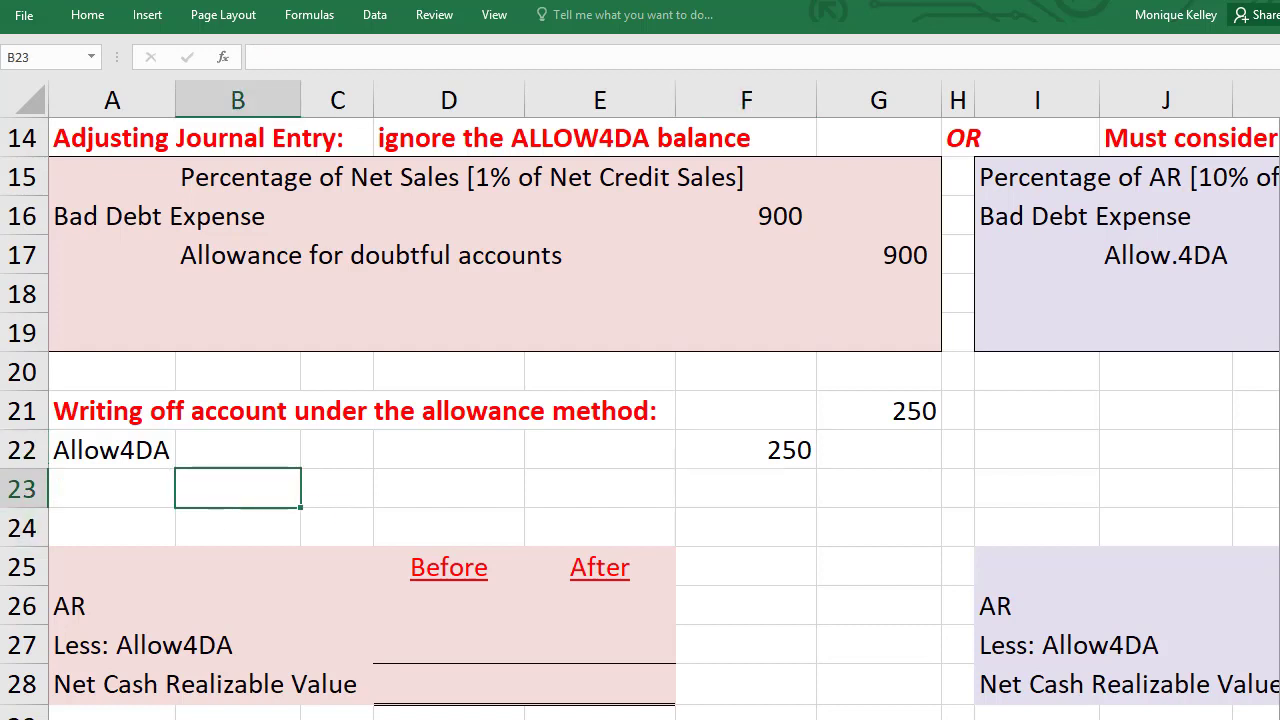
pyautogui.write('AR')
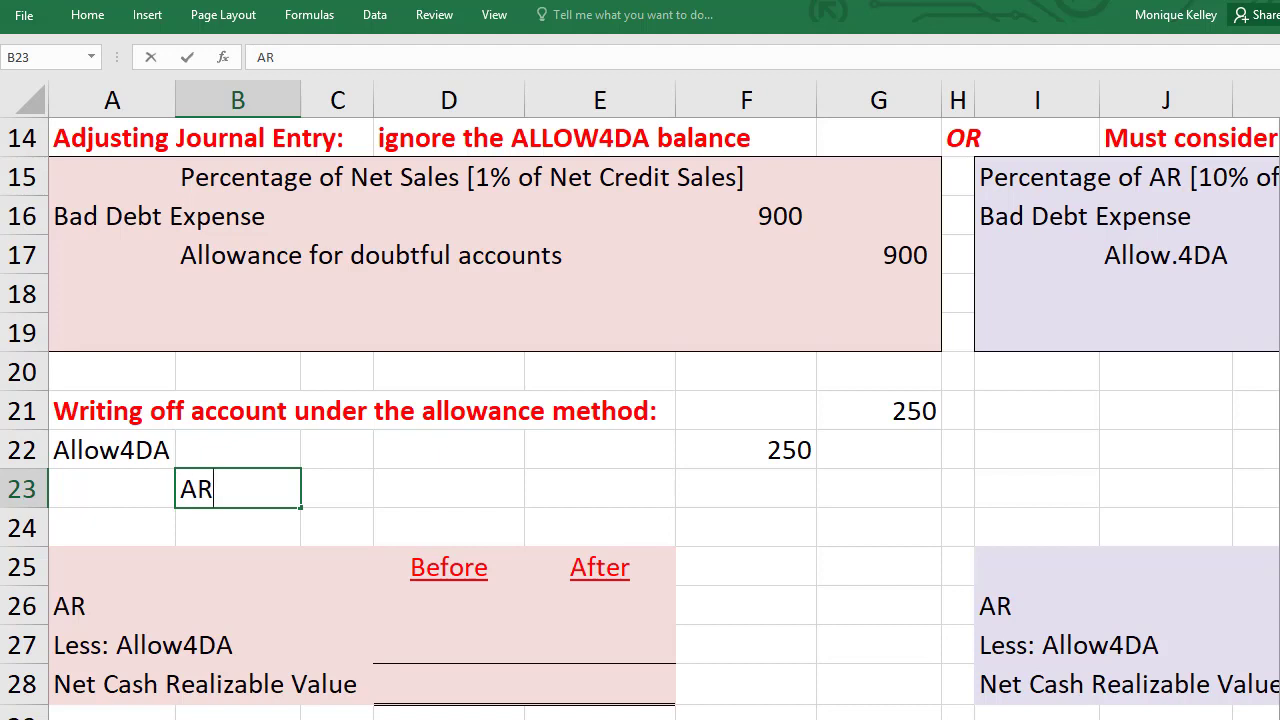
pyautogui.write(' - custo')
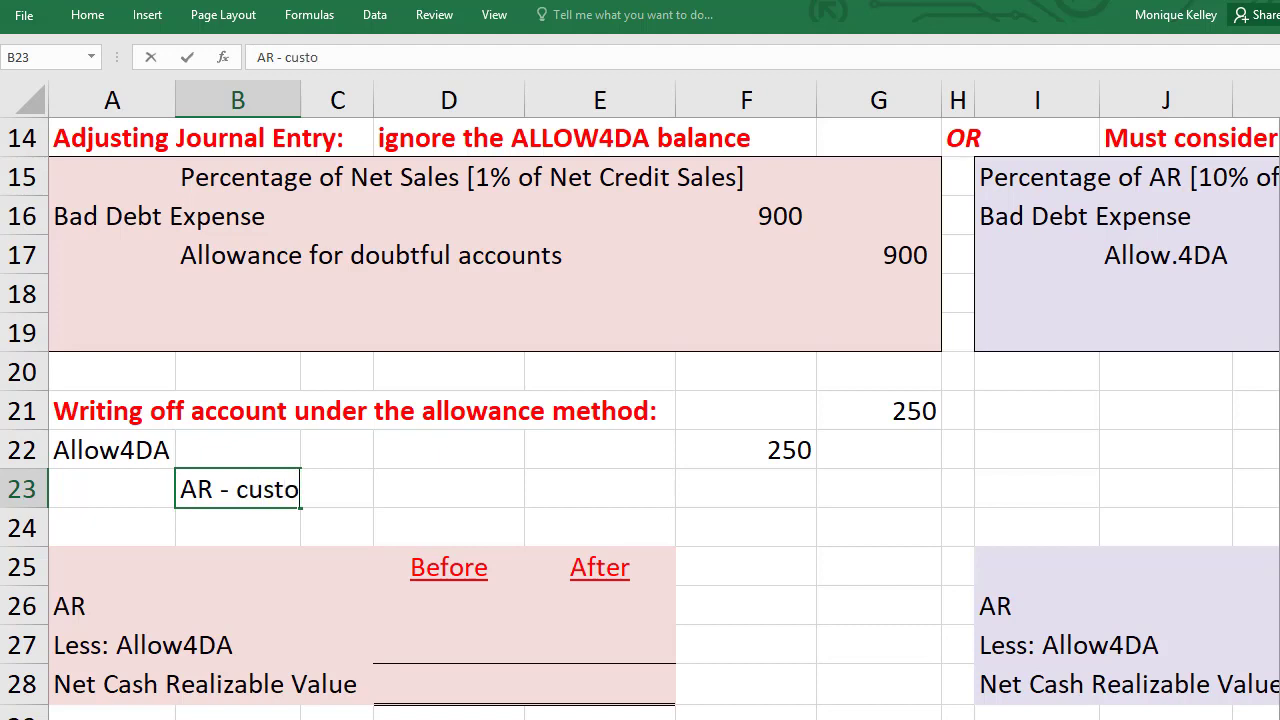
pyautogui.write('mer A')
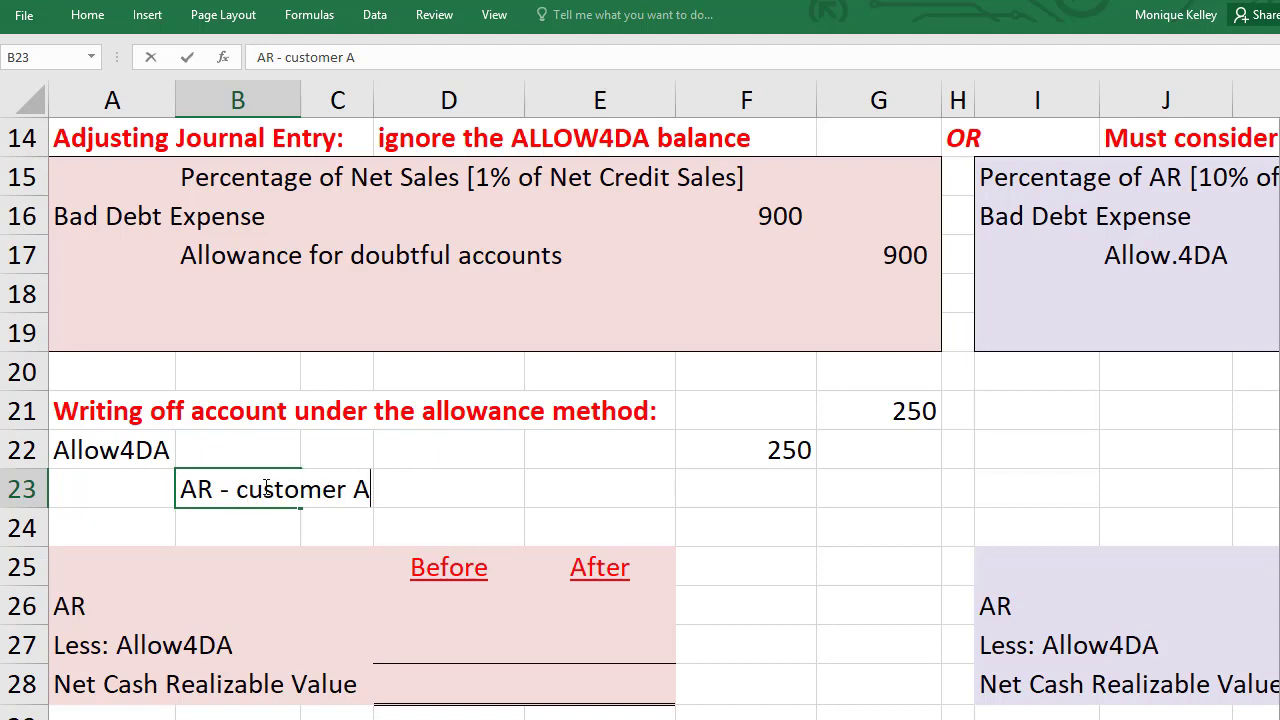
pyautogui.click(855, 485)
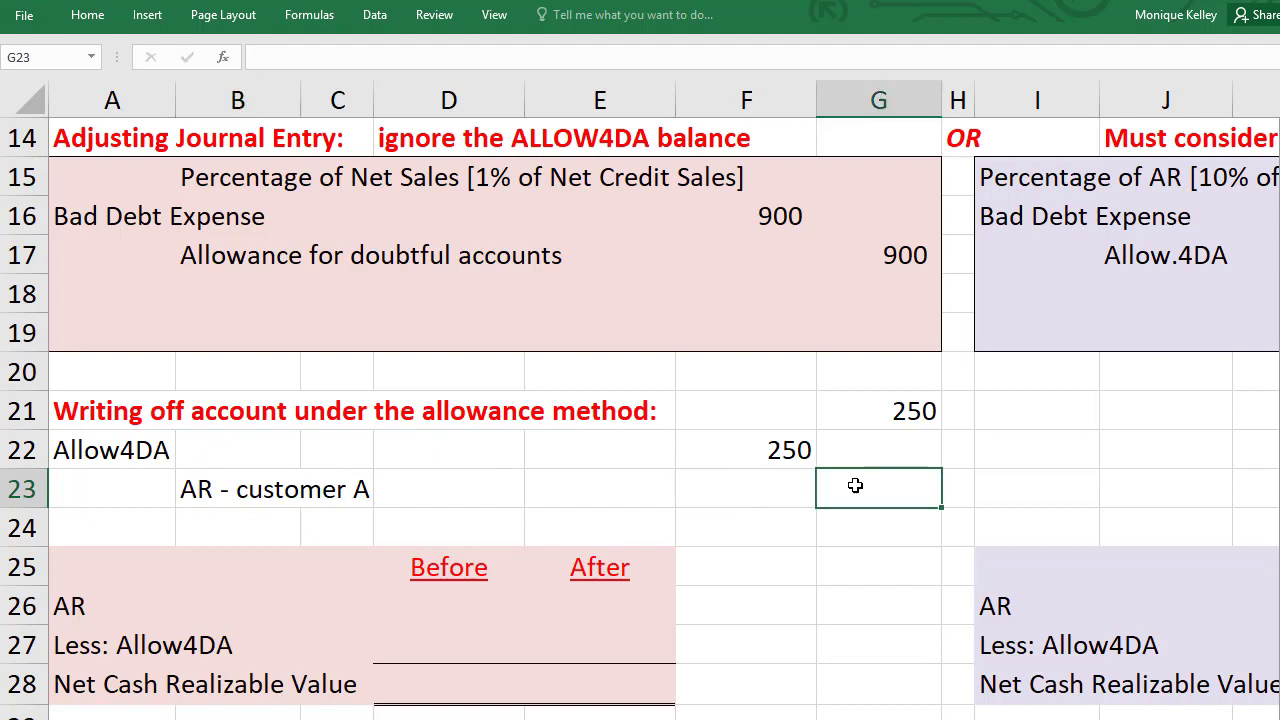
pyautogui.write('250')
pyautogui.press('Up')
# Set the Before accounts receivable in D26 to reference the 12,900 AR balance
pyautogui.click(855, 485)
pyautogui.click(459, 601)
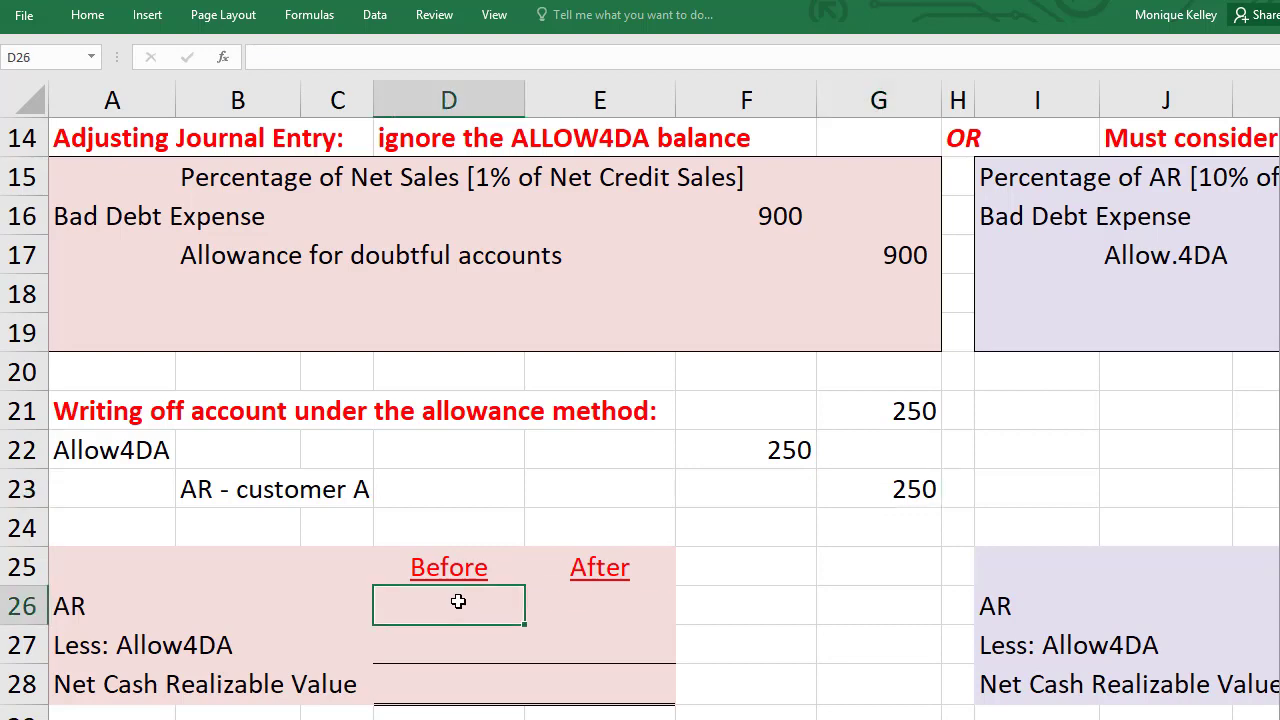
pyautogui.write('+')
pyautogui.scroll(4, 455, 603)
pyautogui.click(625, 258)
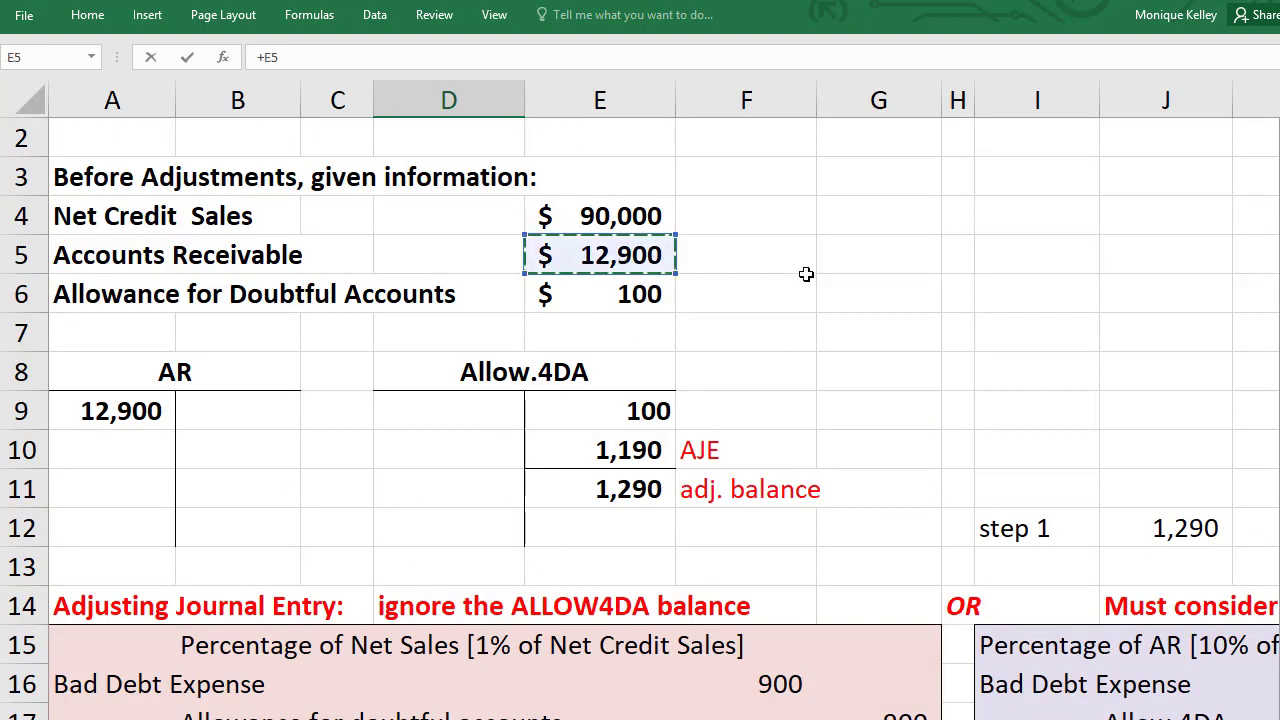
pyautogui.press('Return')
# Set the Before allowance in D27 to the 100 balance plus the 900 adjustment (1,000)
pyautogui.scroll(-2, 812, 284)
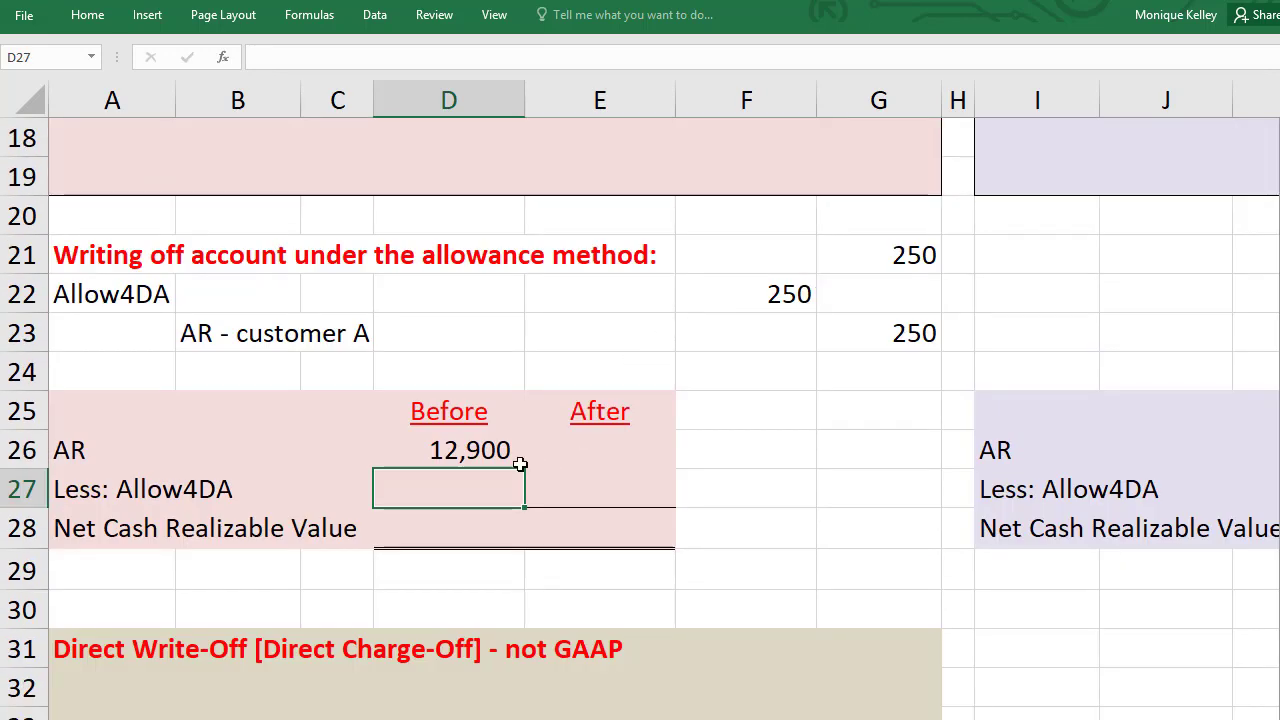
pyautogui.write('+')
pyautogui.scroll(4, 520, 463)
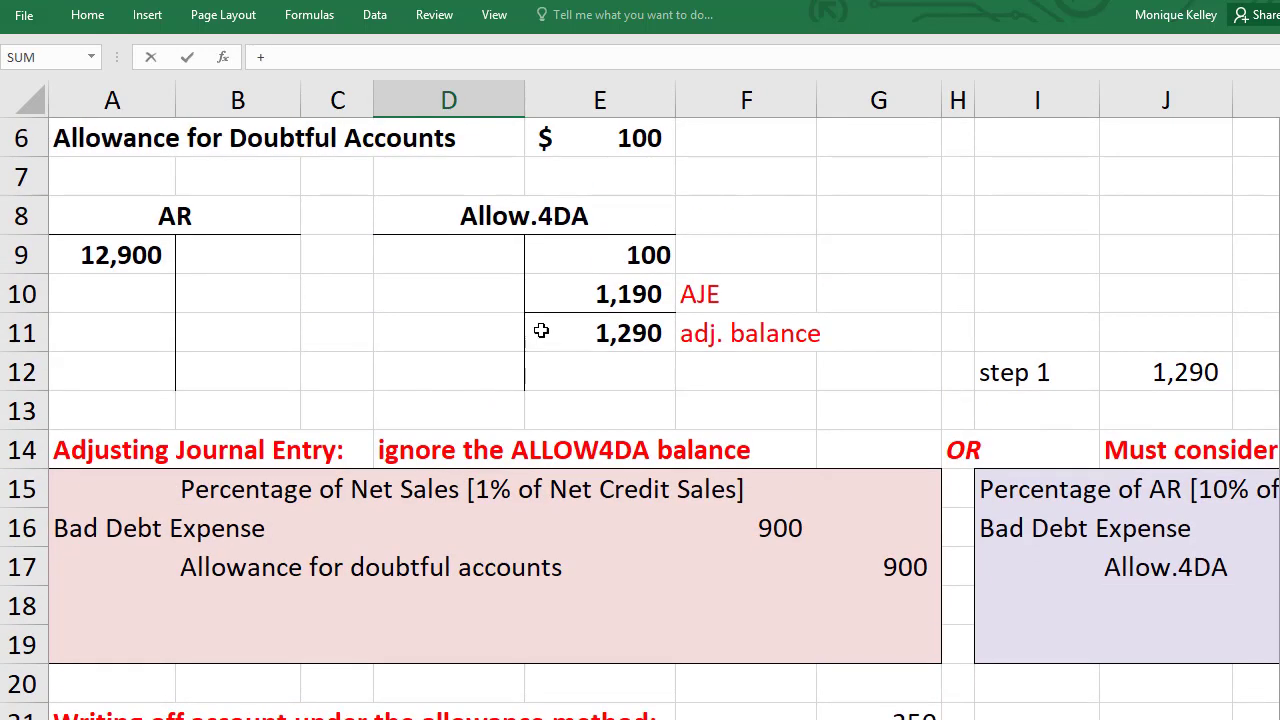
pyautogui.click(629, 139)
pyautogui.write('+')
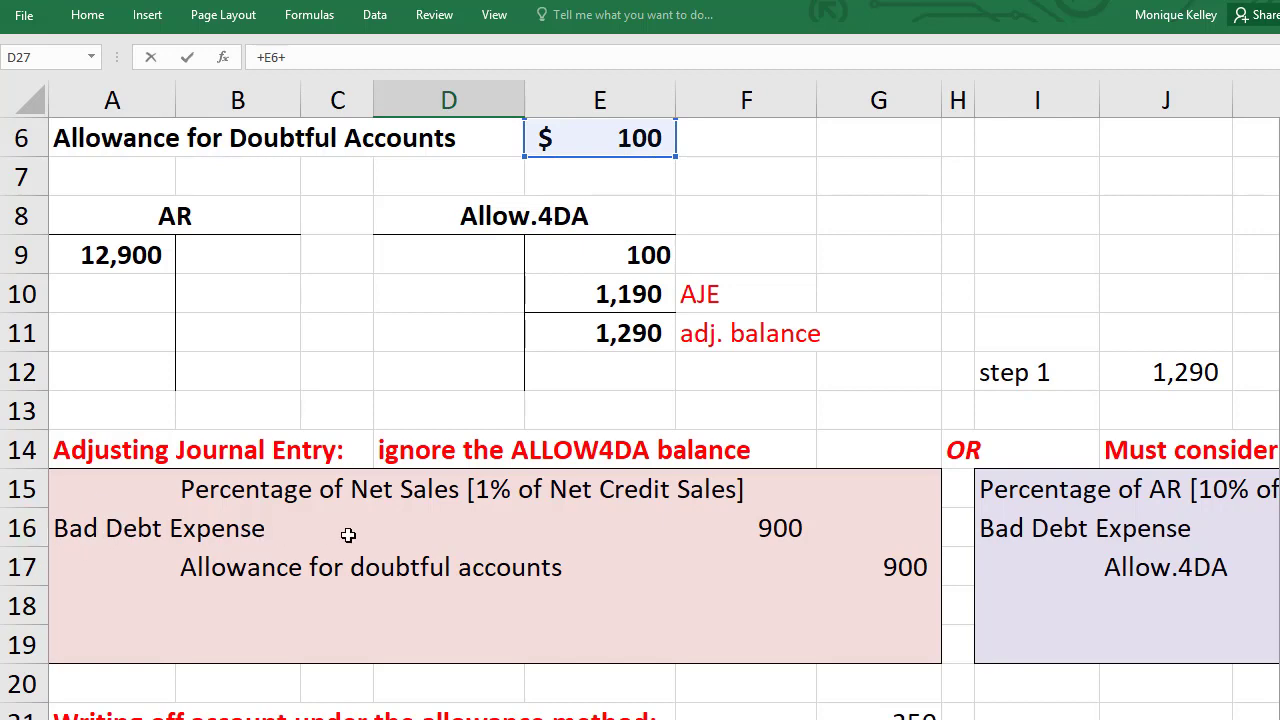
pyautogui.click(906, 566)
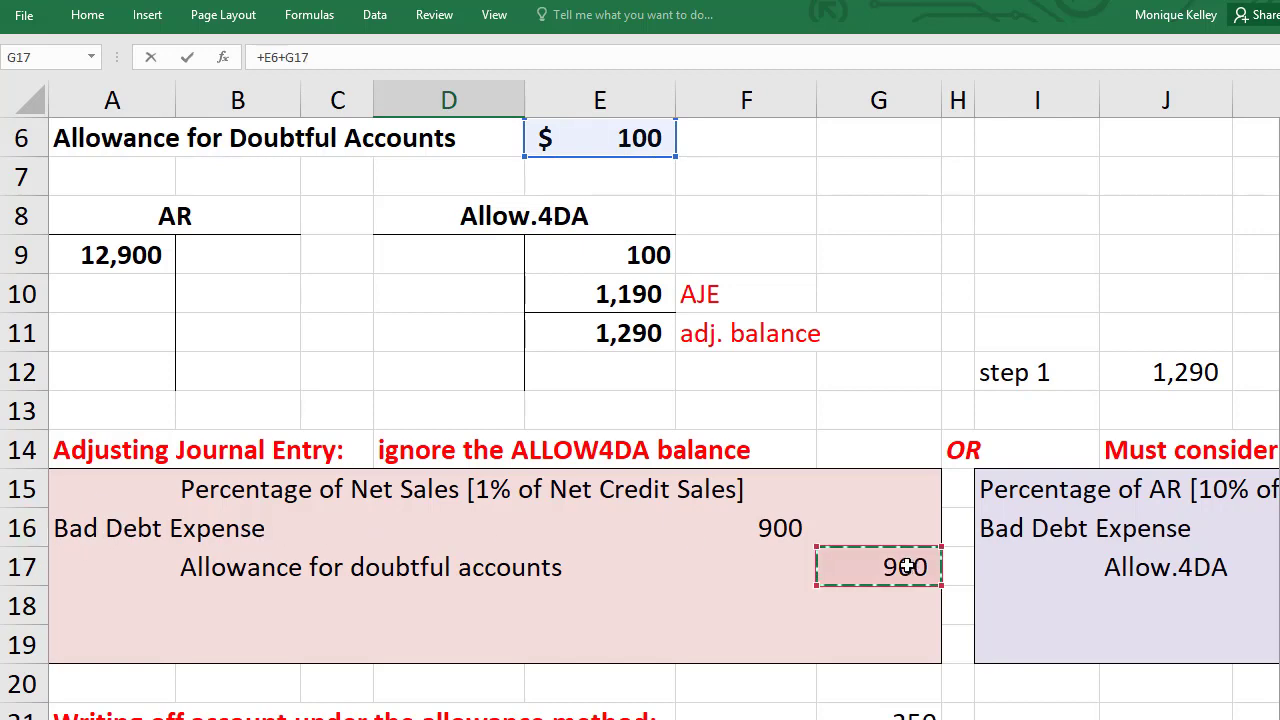
pyautogui.press('Return')
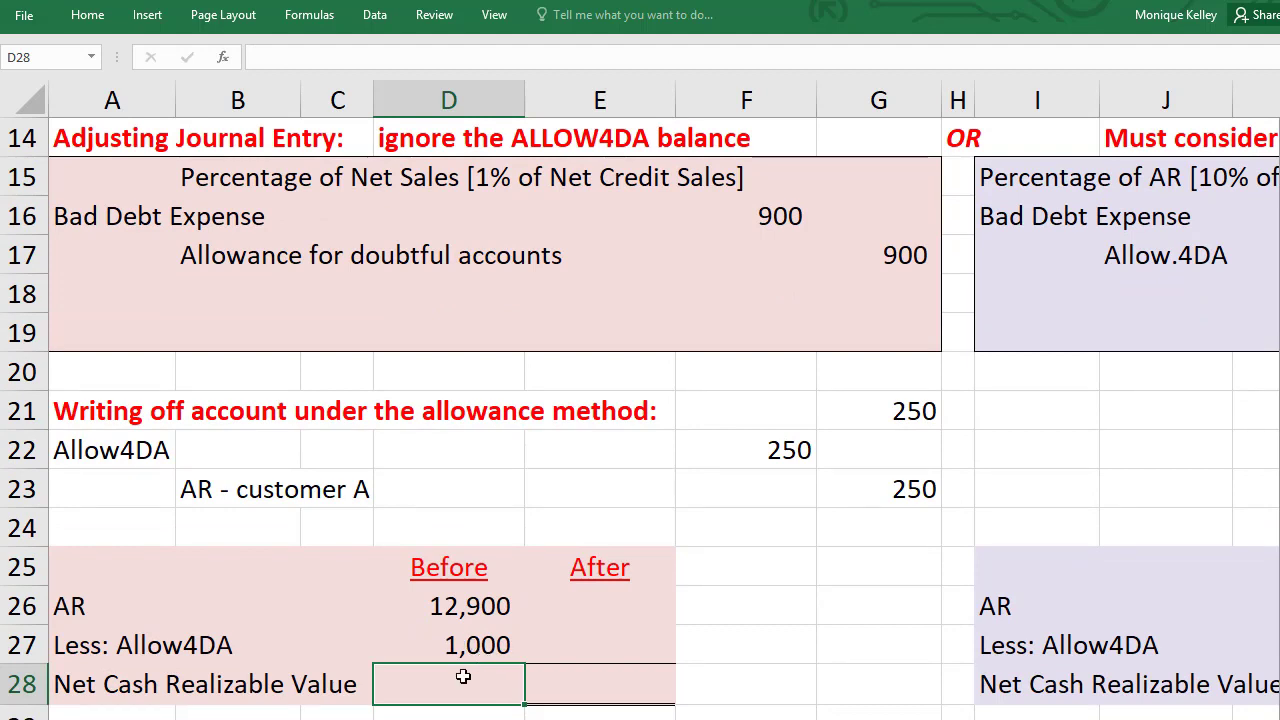
# Compute the Before net realizable value in D28 as =+D26-D27, giving 11,900
pyautogui.write('+')
pyautogui.click(446, 606)
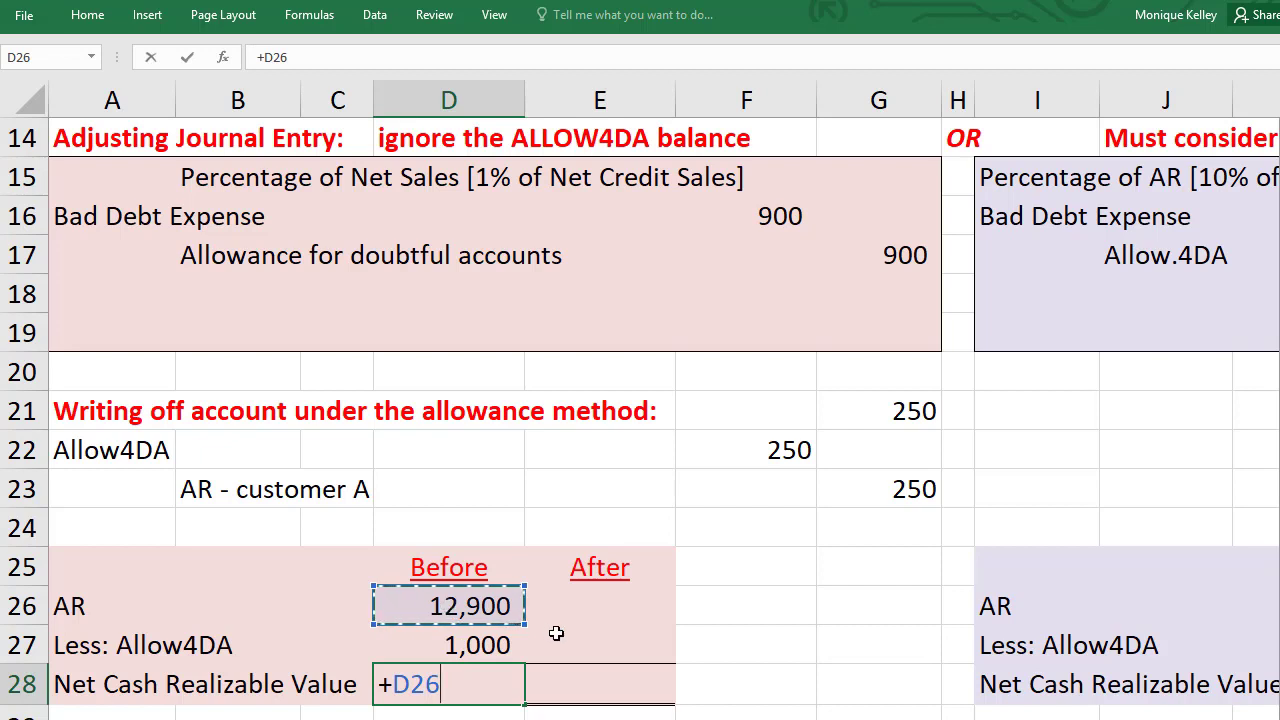
pyautogui.write('-')
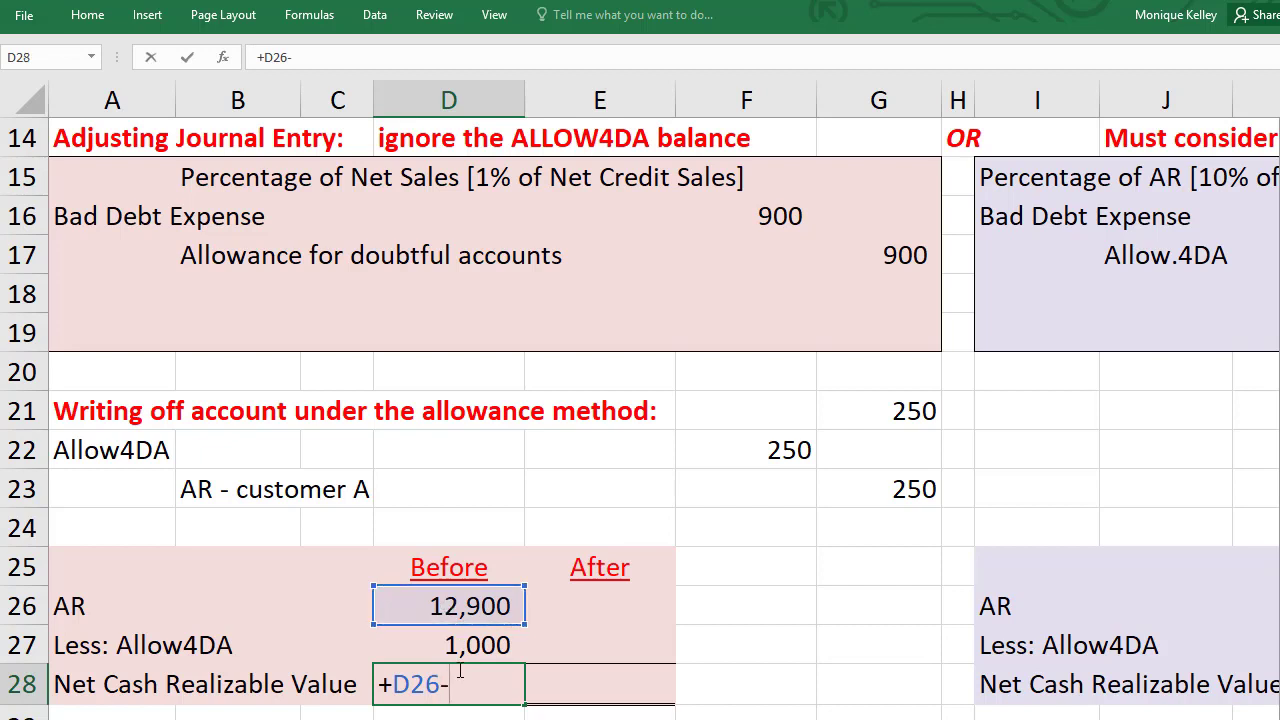
pyautogui.click(473, 645)
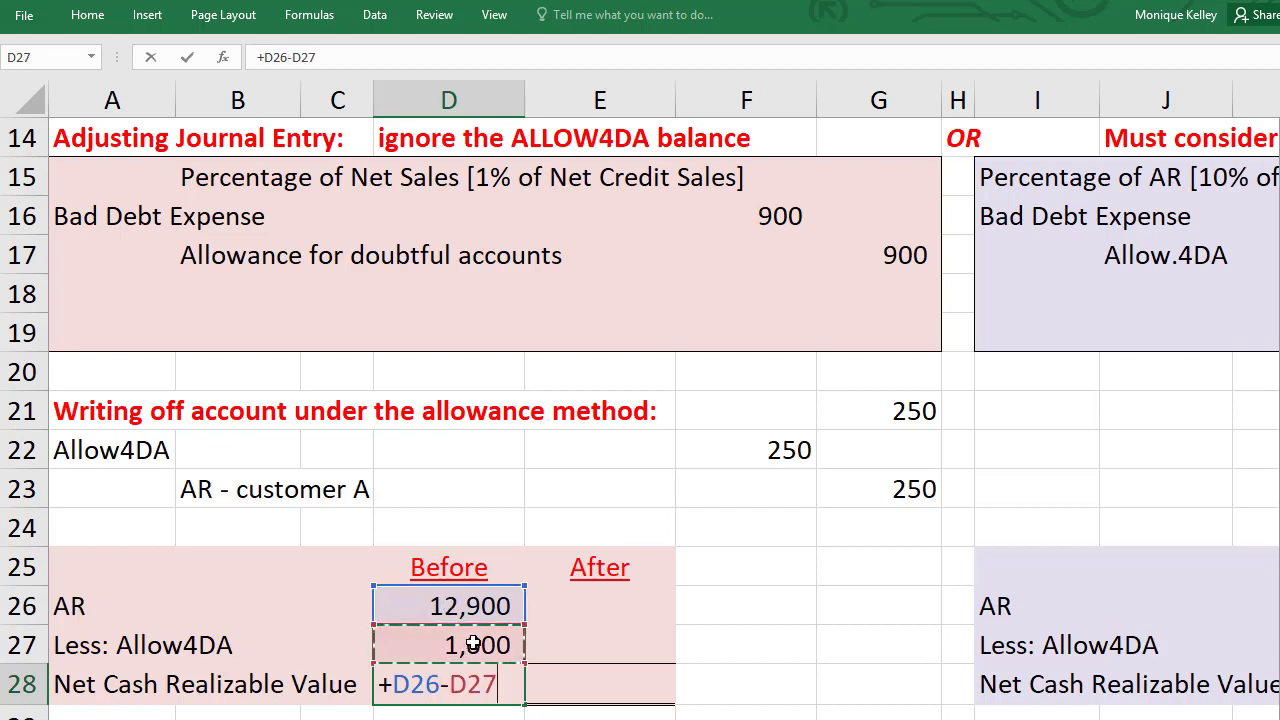
pyautogui.press('Return')
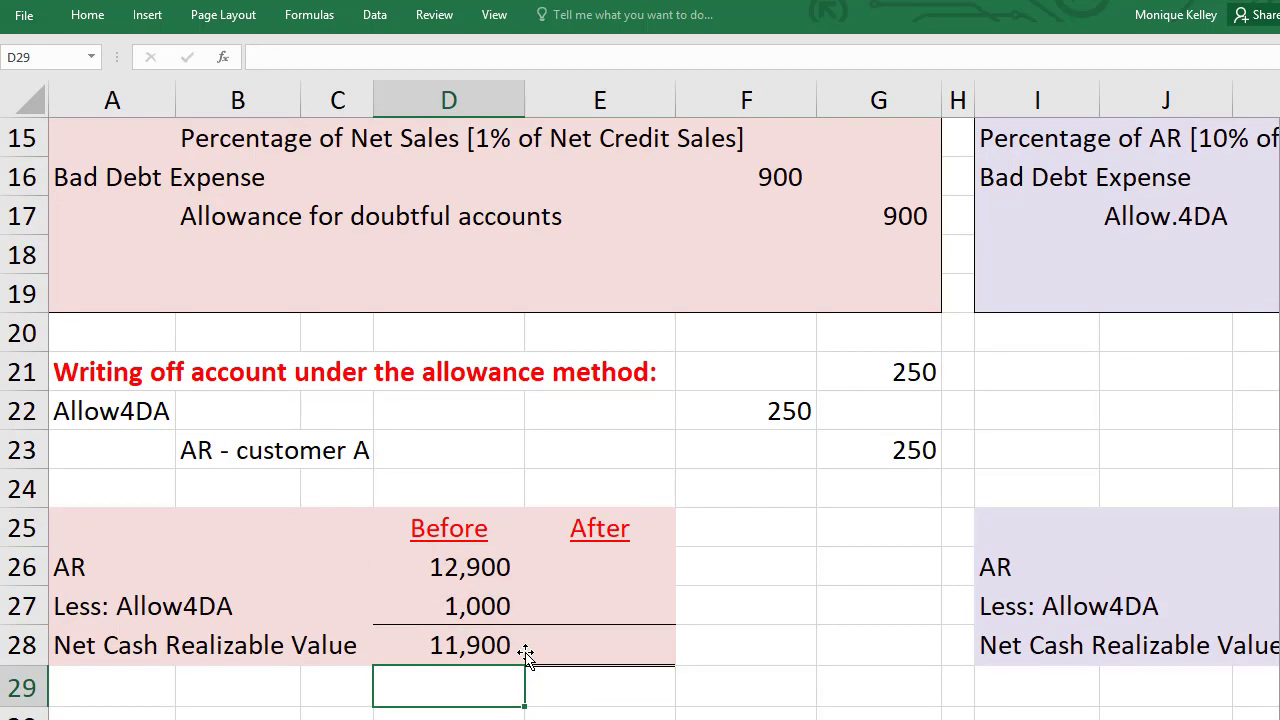
pyautogui.click(486, 655)
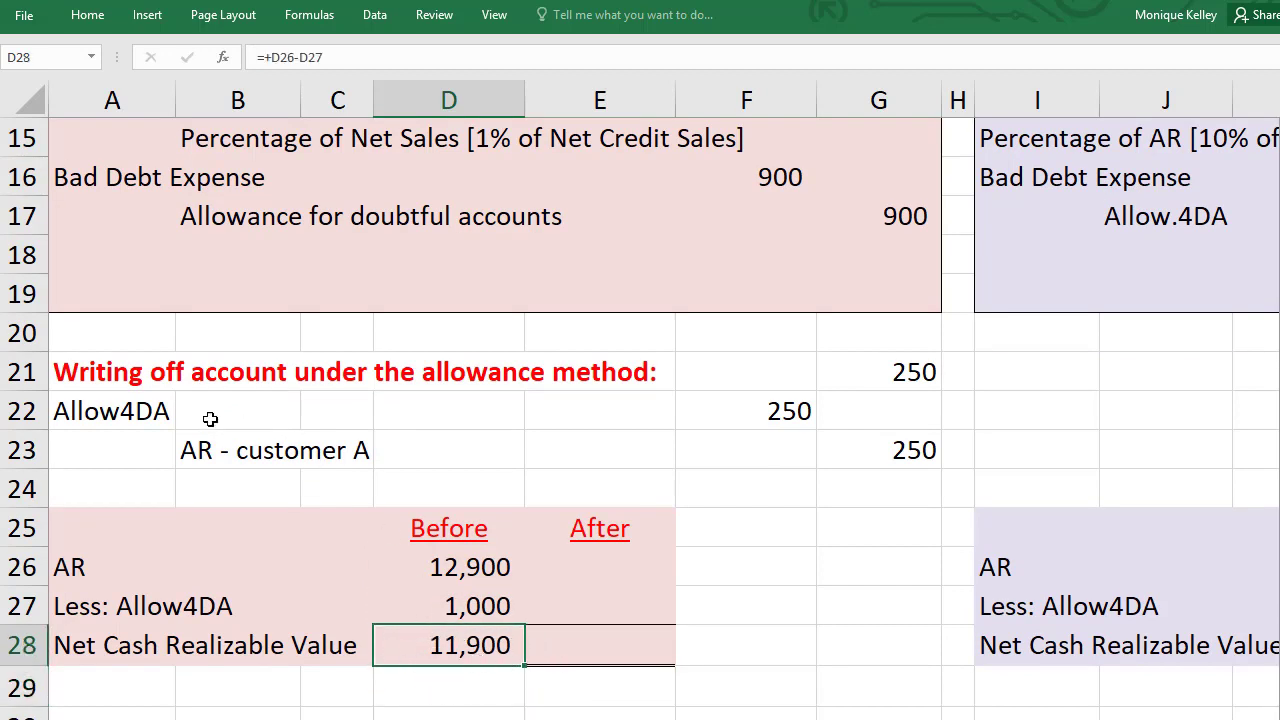
# Set After AR in E26 to =+D26-G23, giving 12,650
pyautogui.click(604, 570)
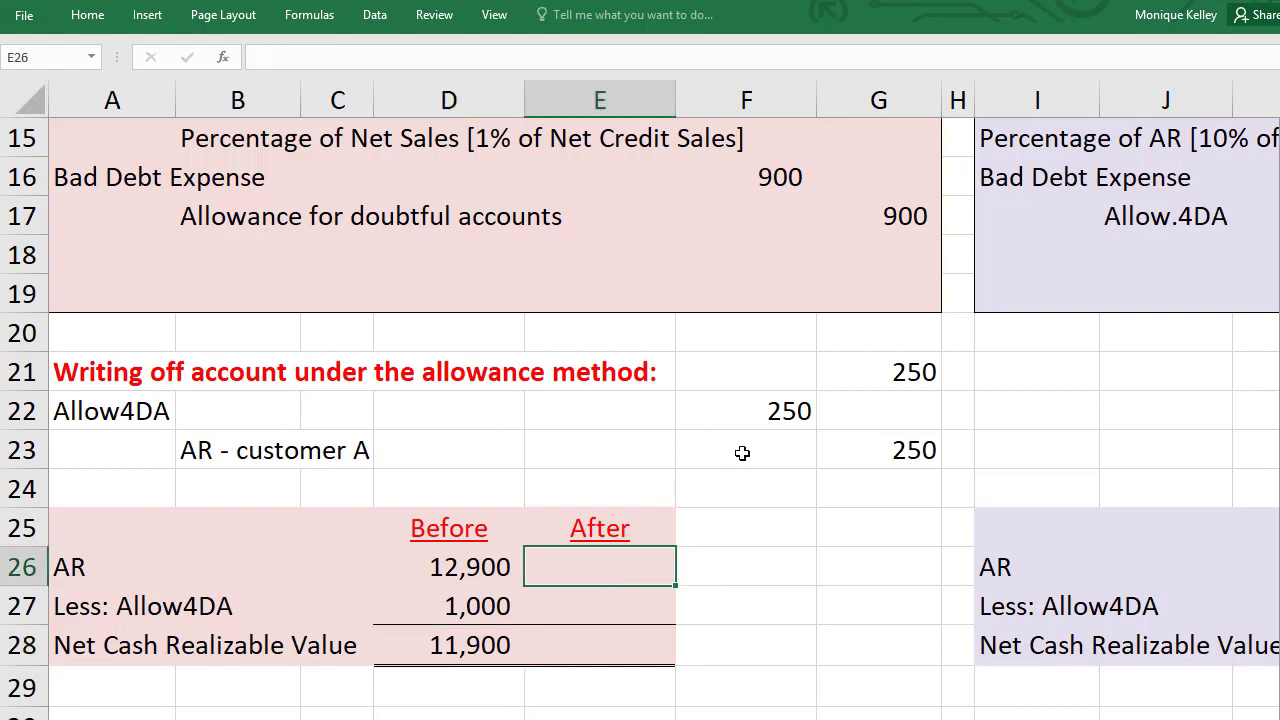
pyautogui.write('+')
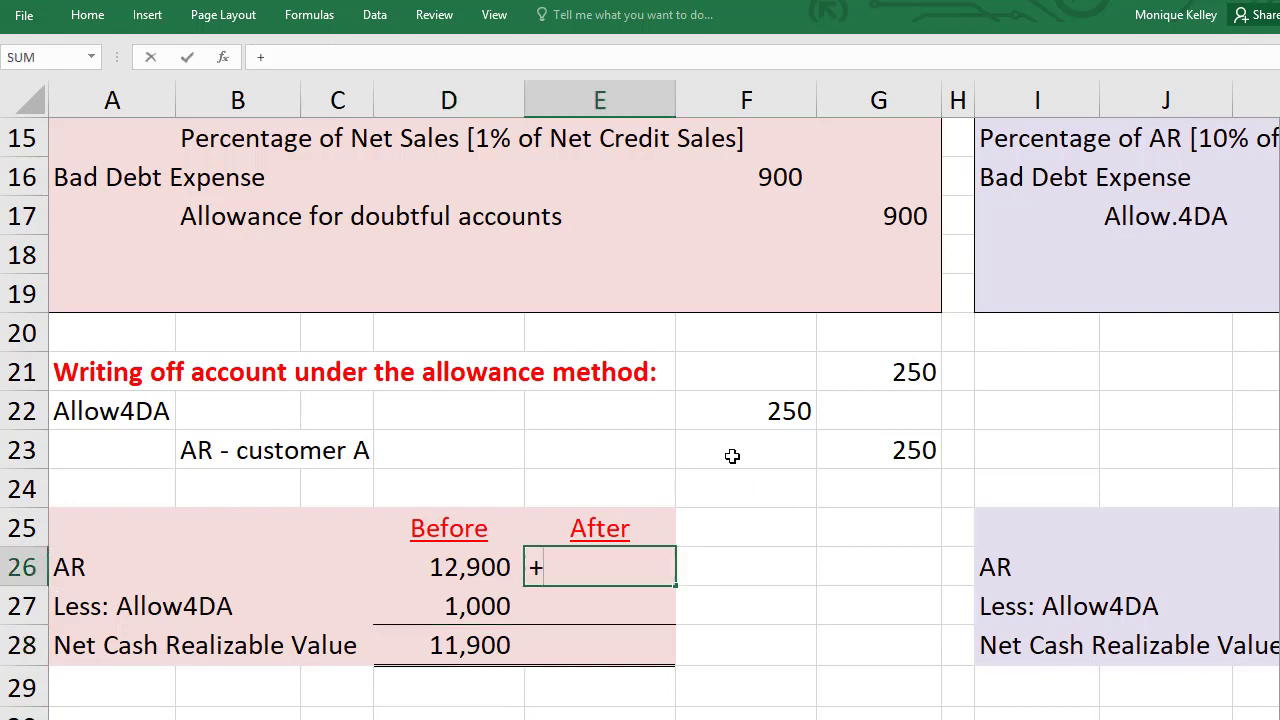
pyautogui.click(478, 560)
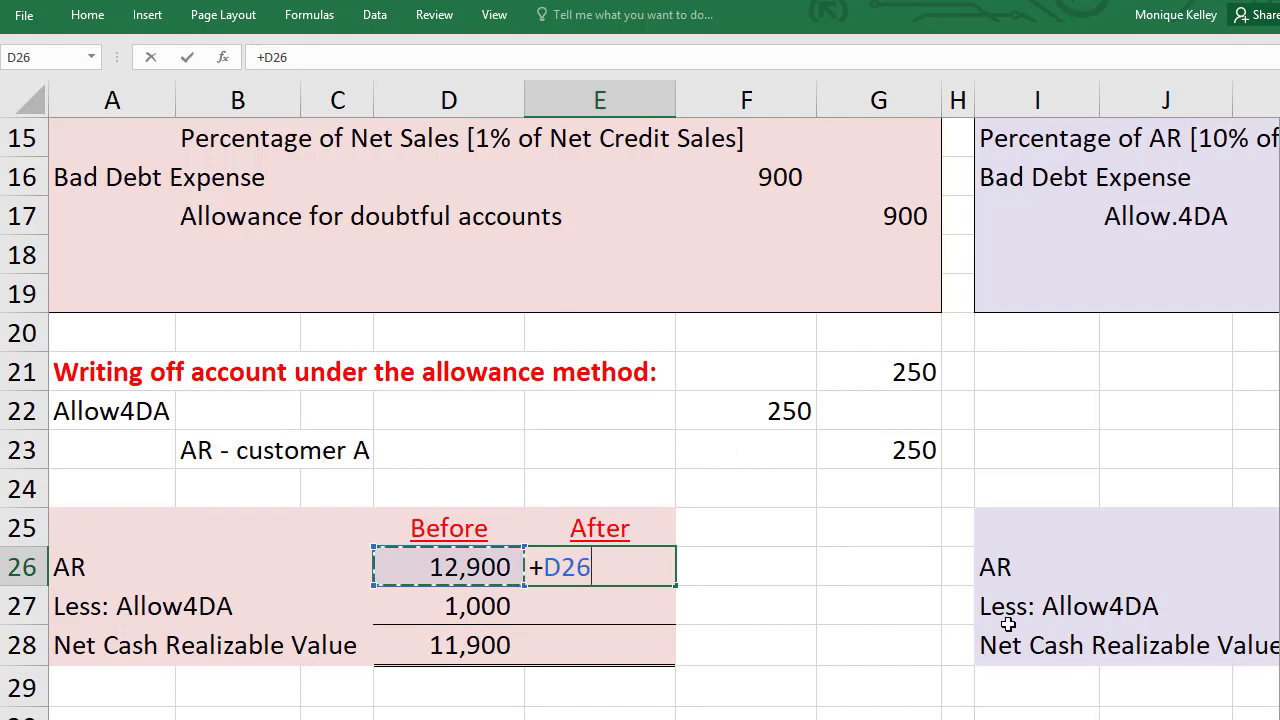
pyautogui.write('-')
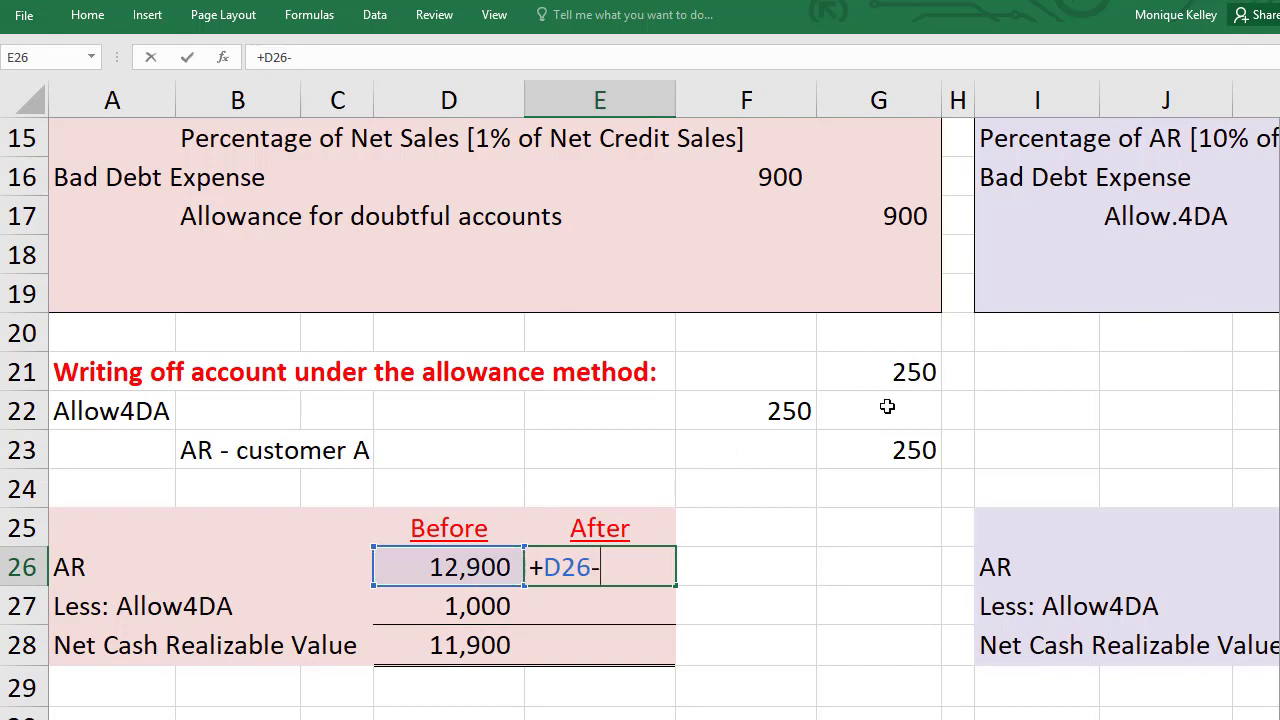
pyautogui.click(886, 446)
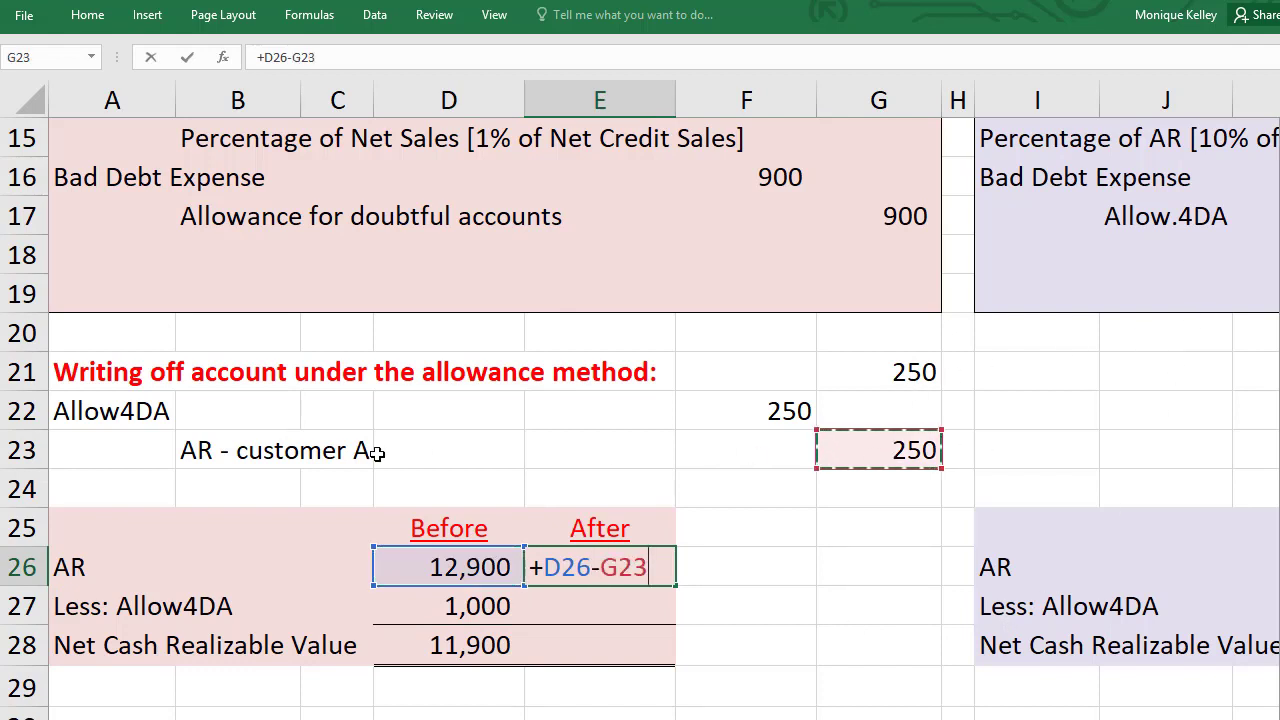
pyautogui.press('Return')
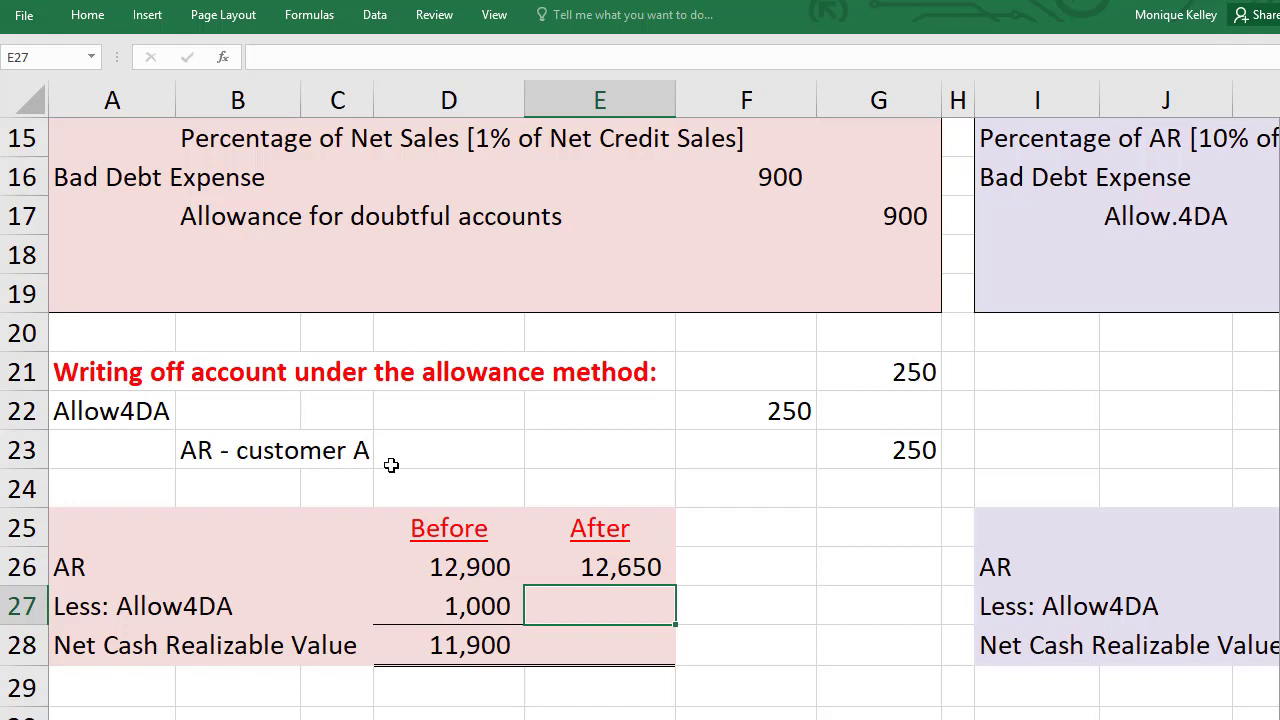
# Set the After allowance in E27 to =+D27-F22, giving 750
pyautogui.write('+')
pyautogui.click(449, 616)
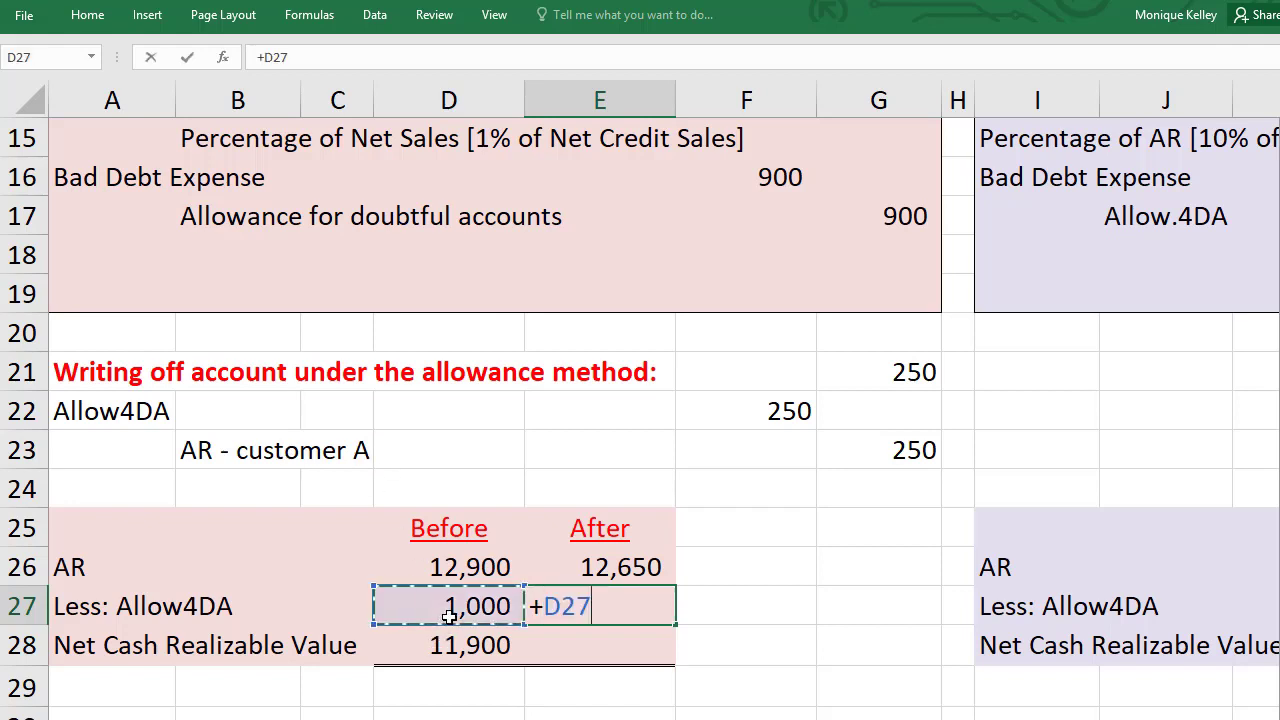
pyautogui.write('-')
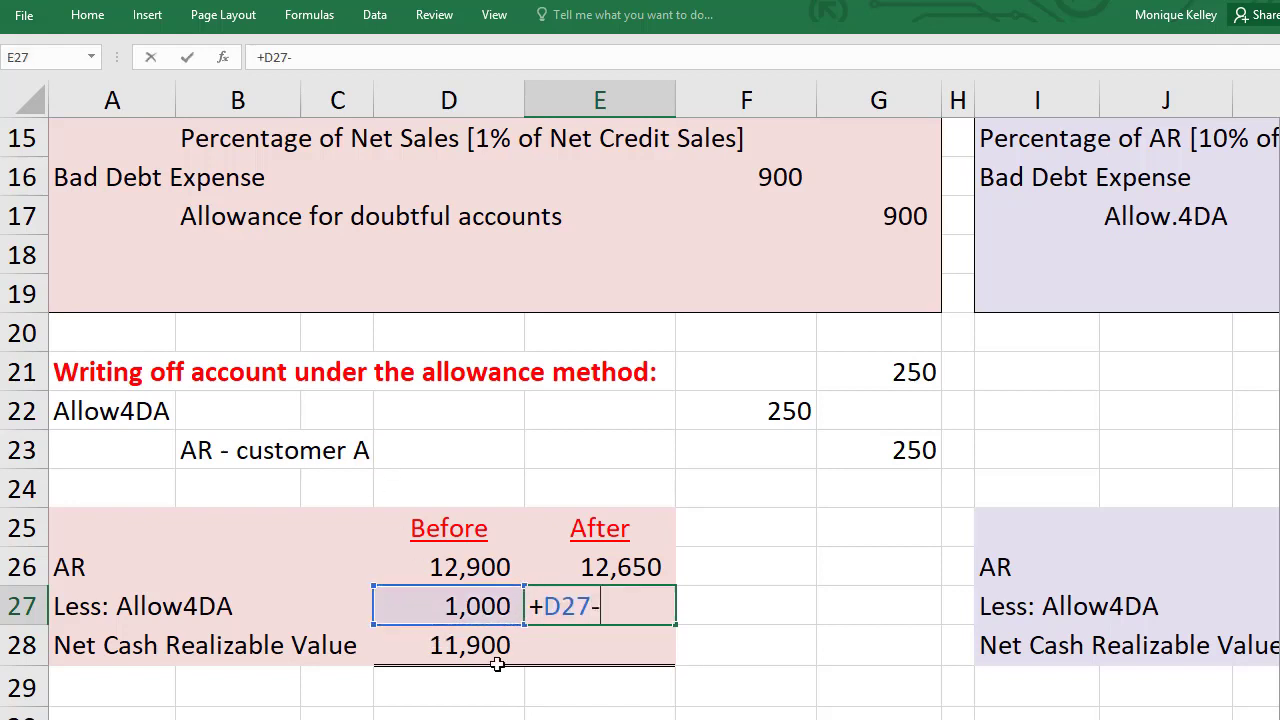
pyautogui.click(787, 417)
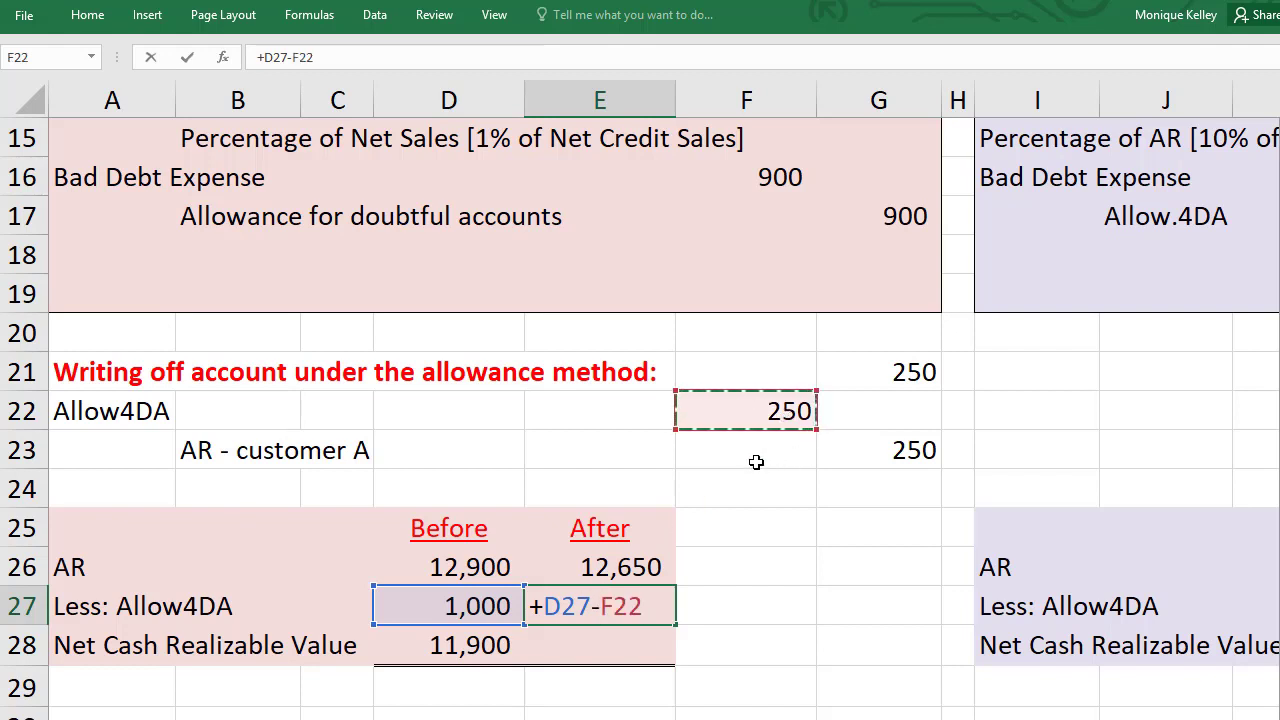
pyautogui.press('Return')
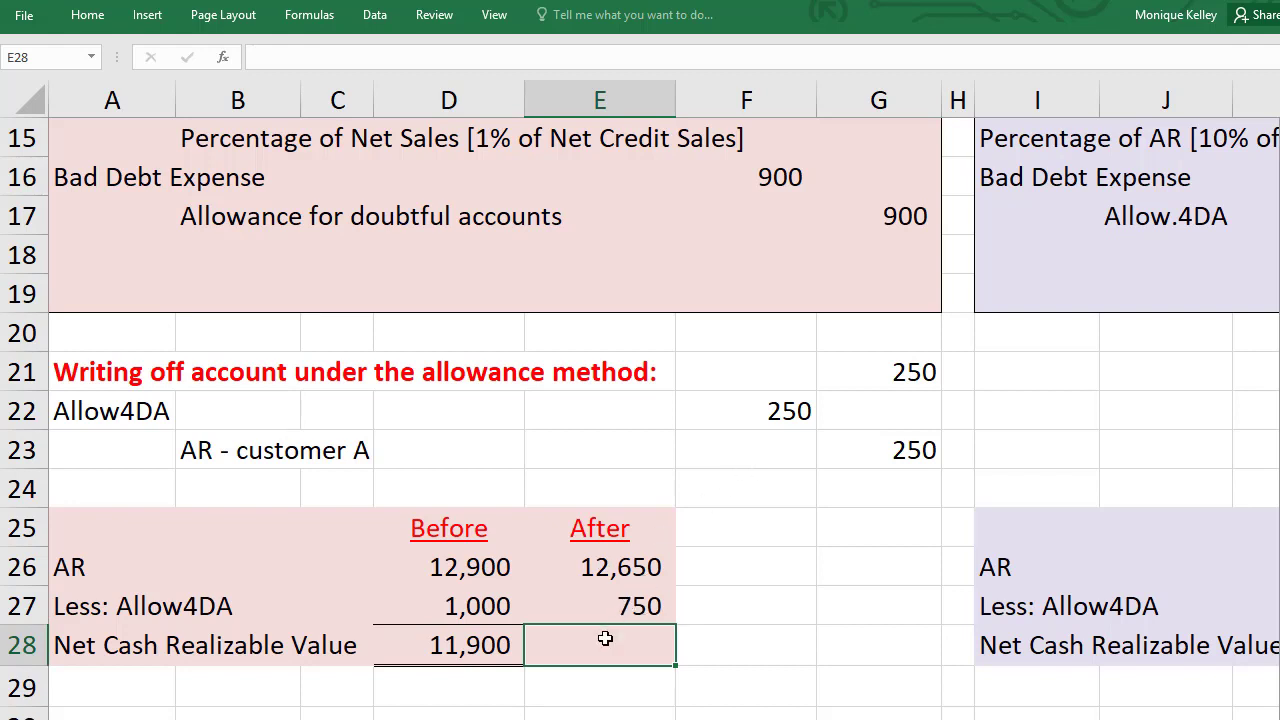
# Copy the D28 net realizable value formula into E28, showing 11,900
pyautogui.click(441, 659)
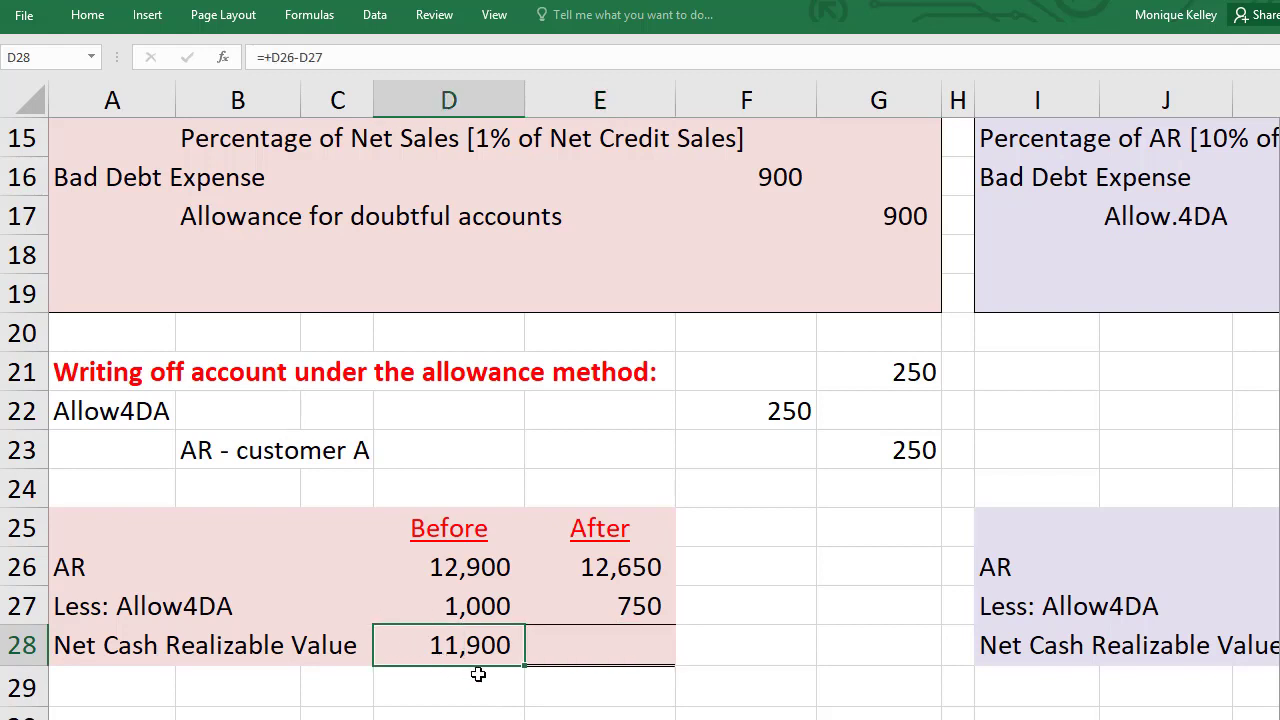
pyautogui.click(561, 651)
pyautogui.hotkey('ctrl', 'v')
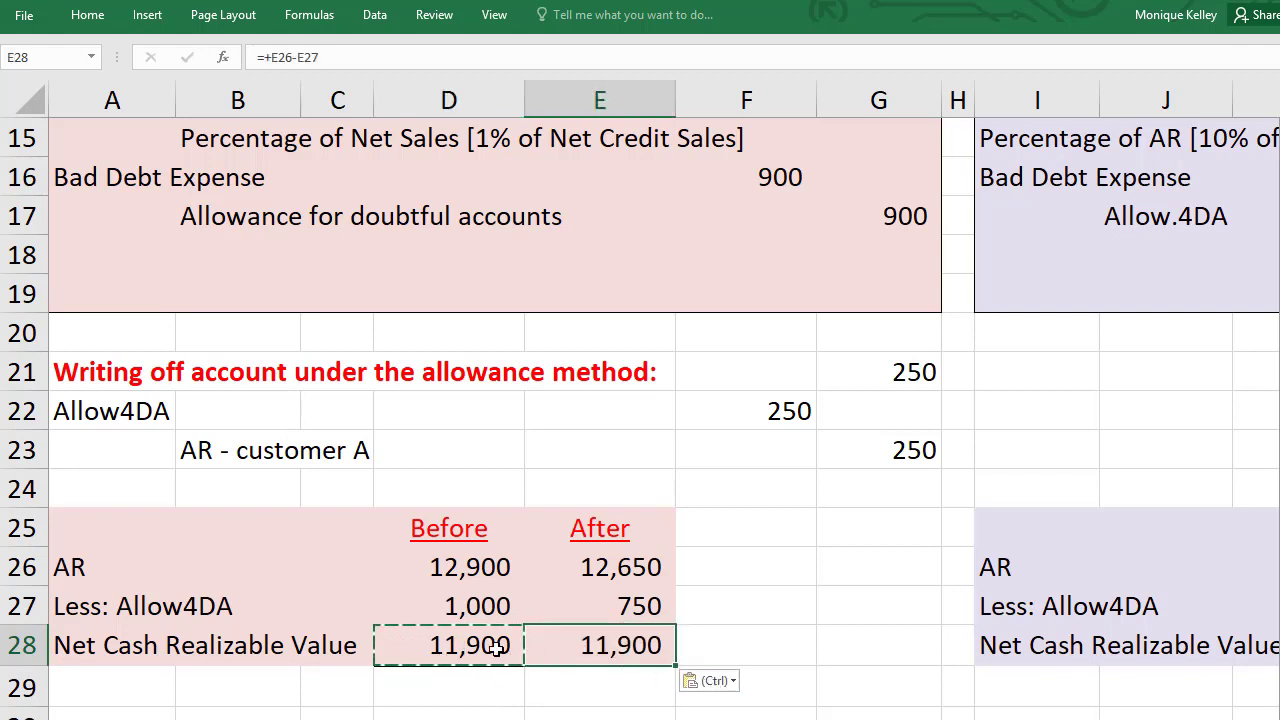
pyautogui.moveTo(497, 648); pyautogui.dragTo(590, 645)
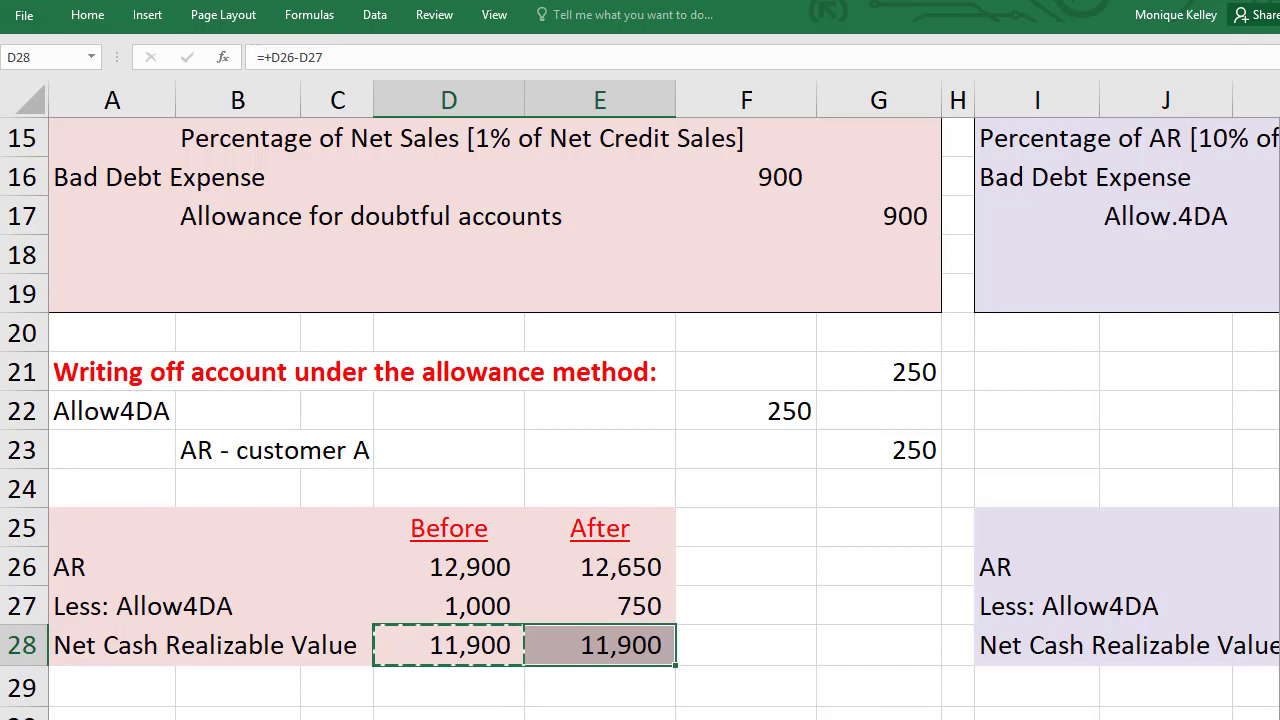
pyautogui.hscroll(1, 578, 571)
pyautogui.hscroll(3, 664, 400)
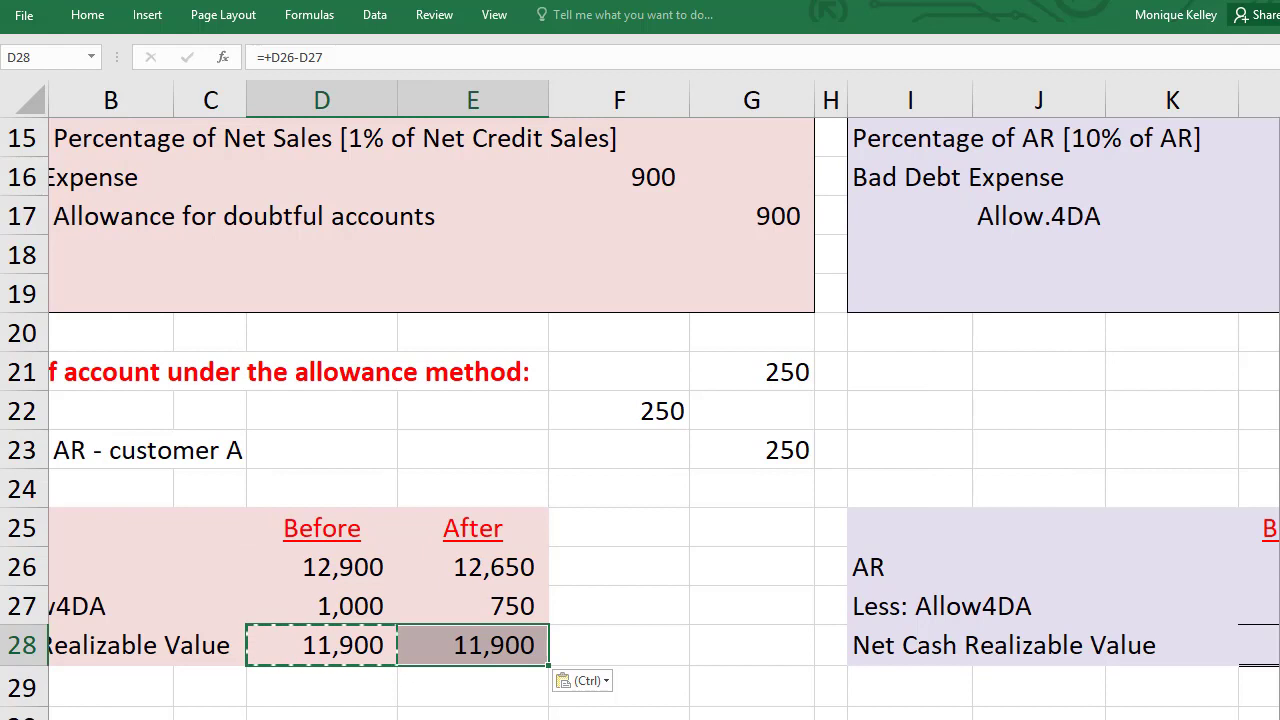
pyautogui.hscroll(4, 664, 400)
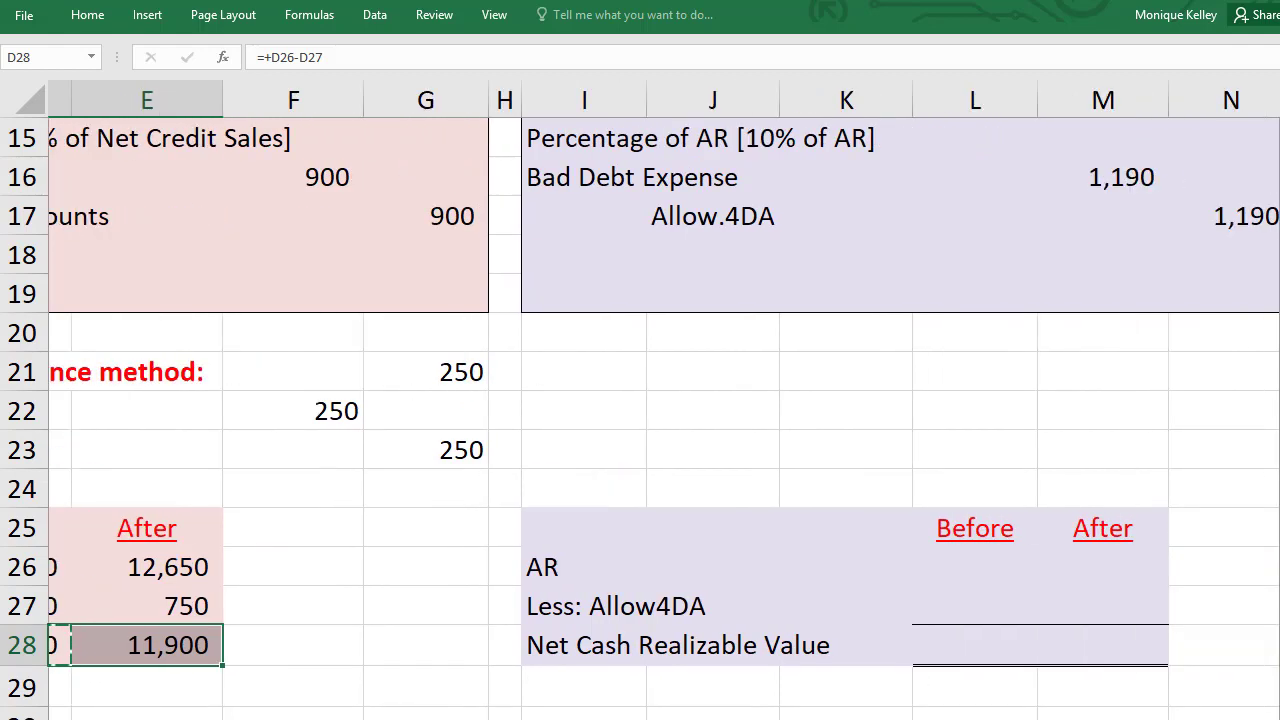
pyautogui.hscroll(1, 986, 580)
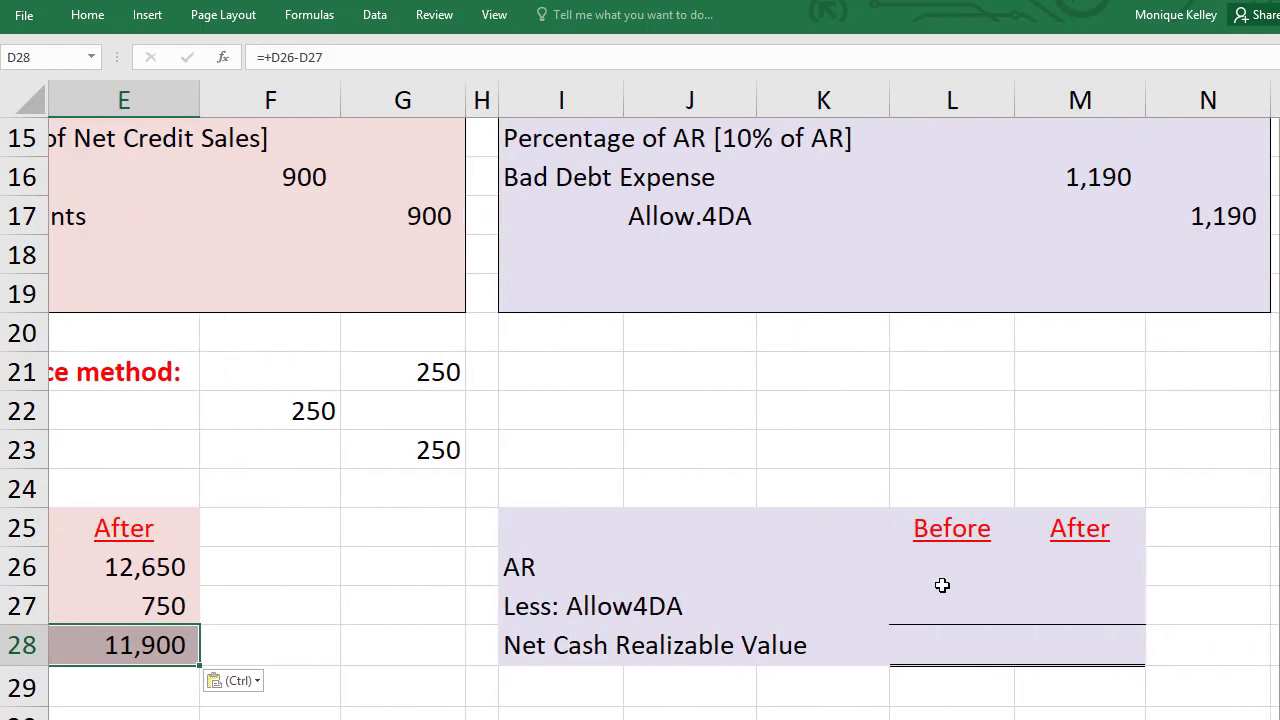
# Set the Before AR in L26 to =+D26, giving 12,900
pyautogui.click(942, 566)
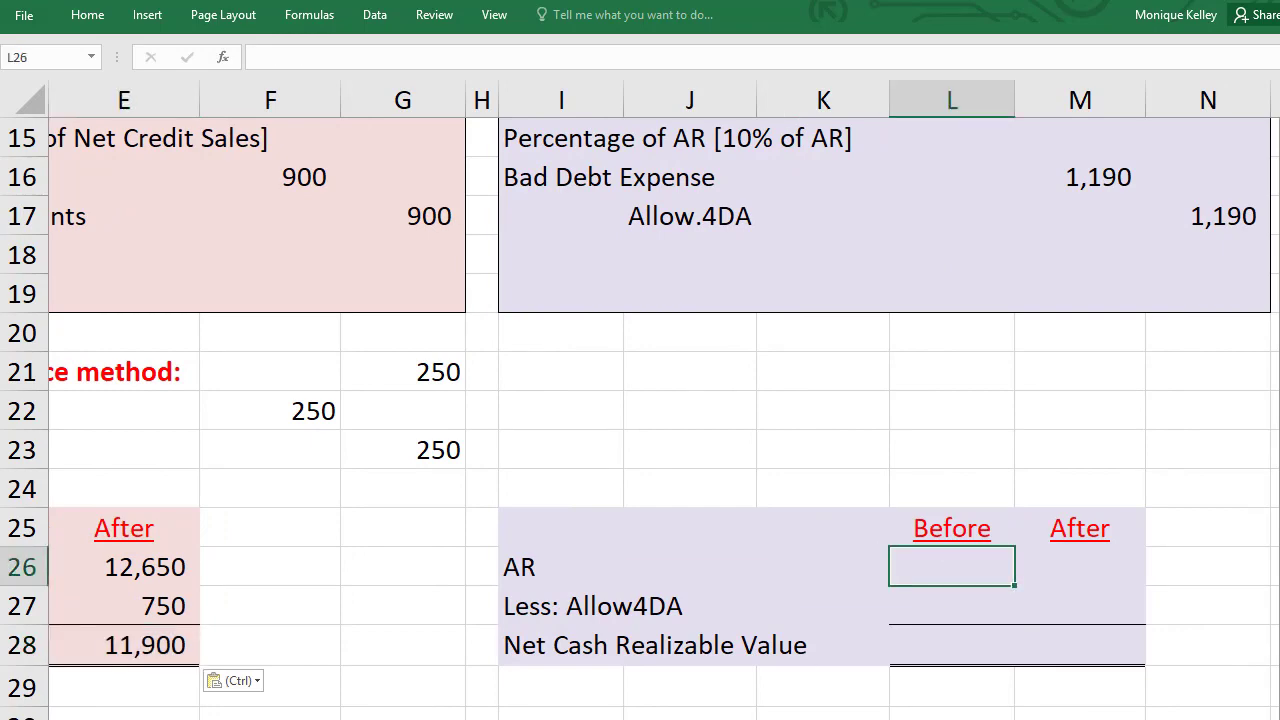
pyautogui.write('+')
pyautogui.press('Left')
pyautogui.press('Left')
pyautogui.press('Left')
pyautogui.press('Left')
pyautogui.press('Left')
pyautogui.press('Left')
pyautogui.press('Left')
pyautogui.press('Left')
pyautogui.press('Left')
pyautogui.press('Left')
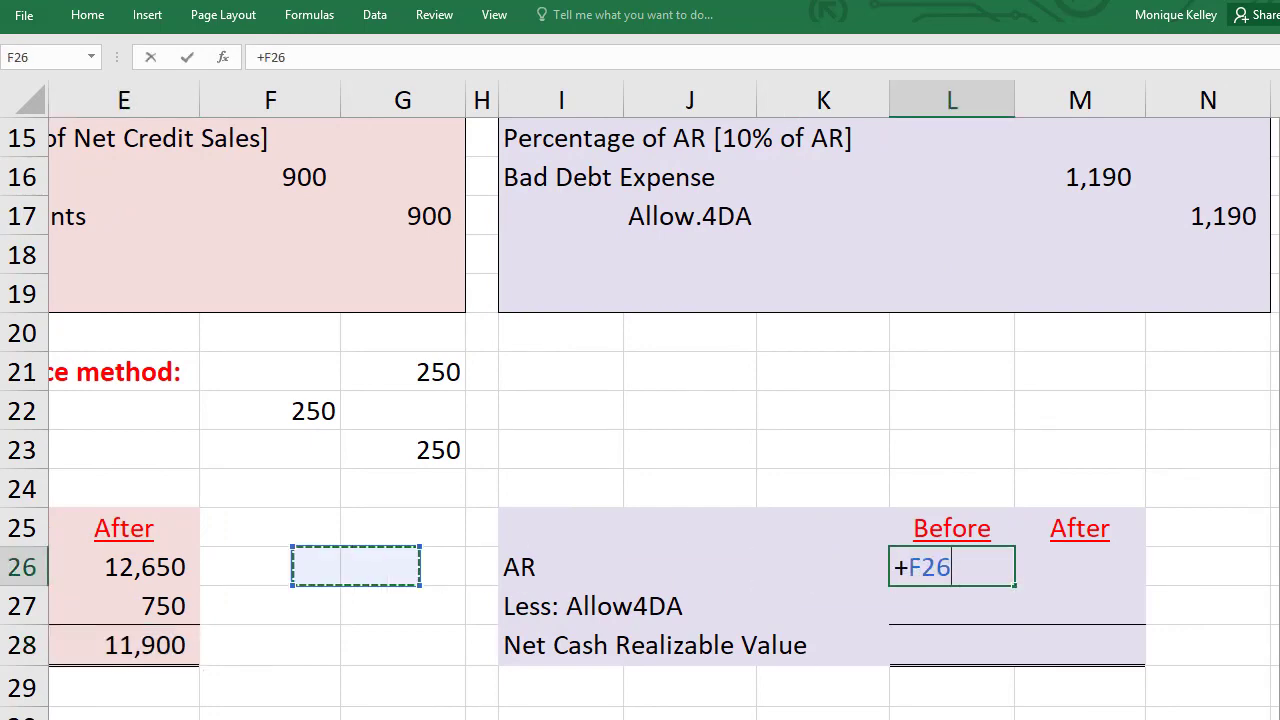
pyautogui.press('Right')
pyautogui.press('Right')
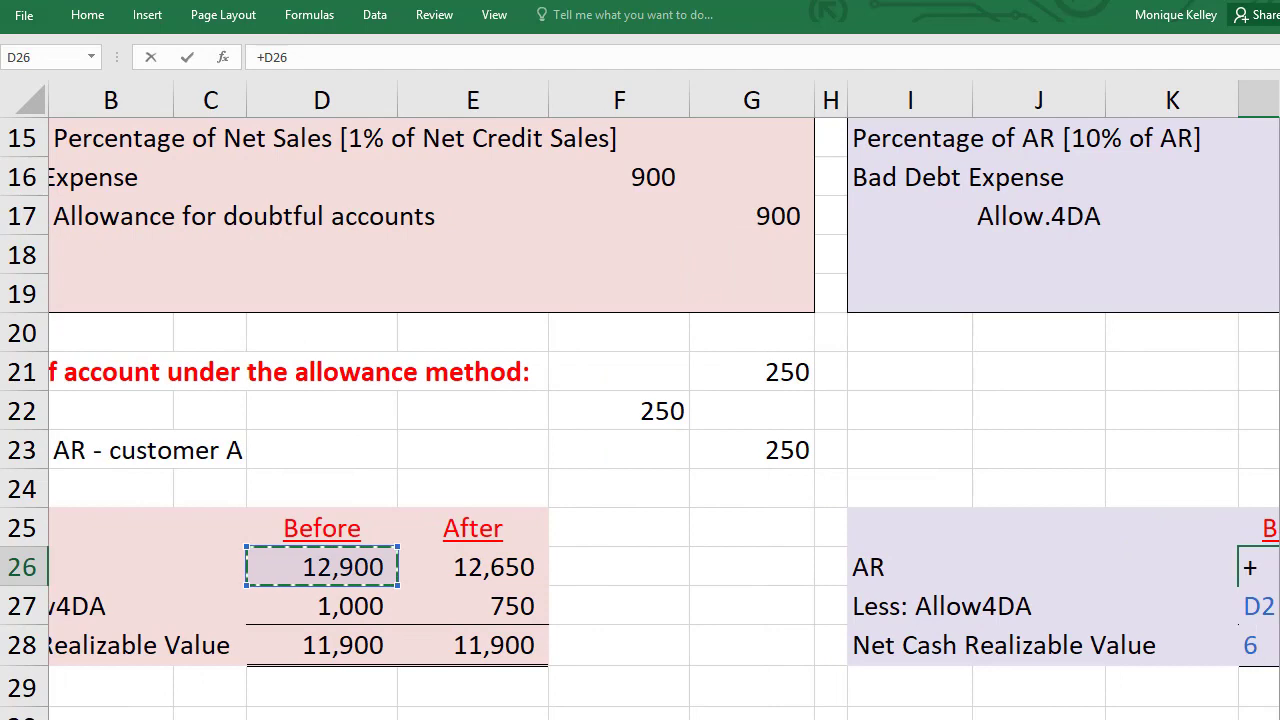
pyautogui.press('Return')
# Set the Before allowance in L27 to the 100 balance plus the 1,190 adjustment (1,290)
pyautogui.write('+')
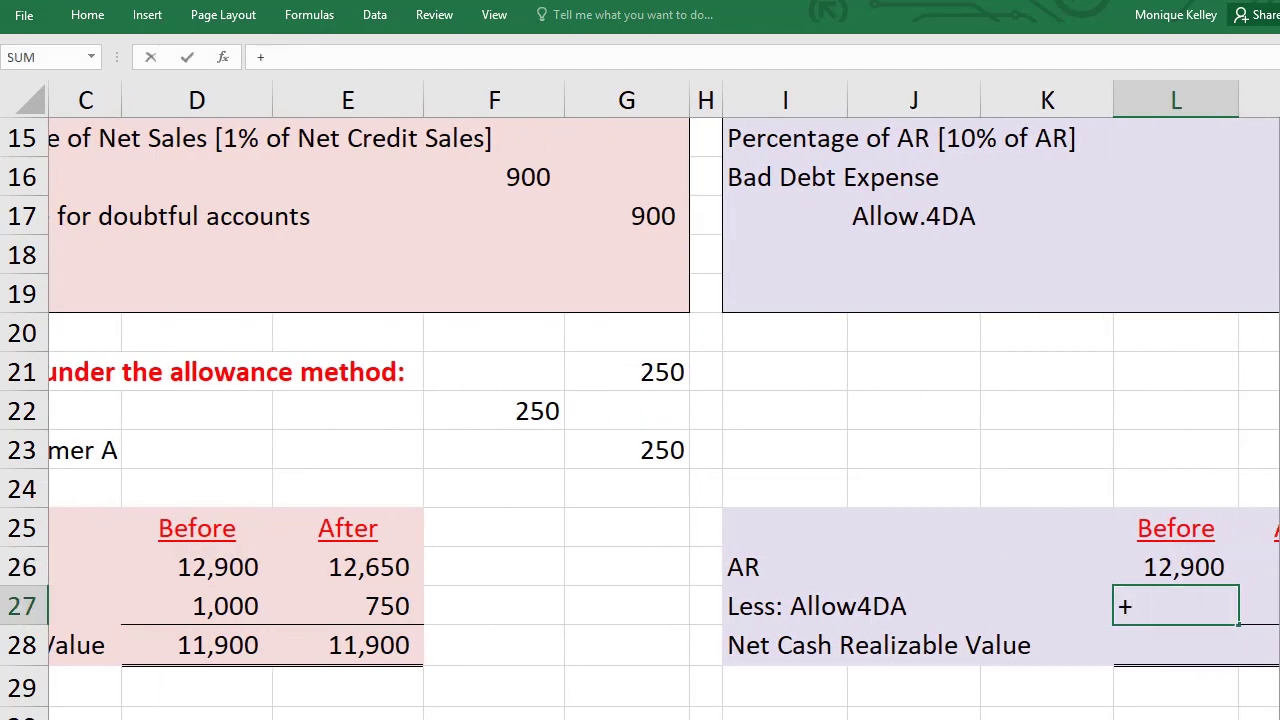
pyautogui.scroll(5, 186, 612)
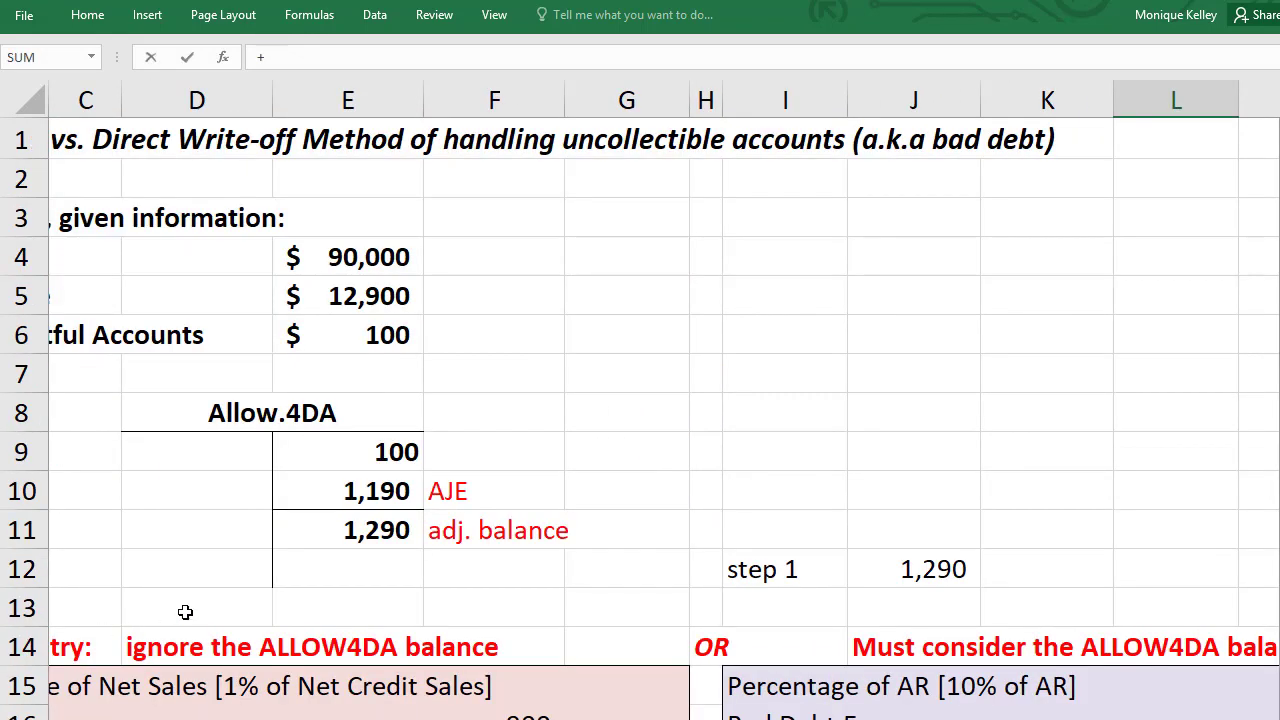
pyautogui.click(364, 335)
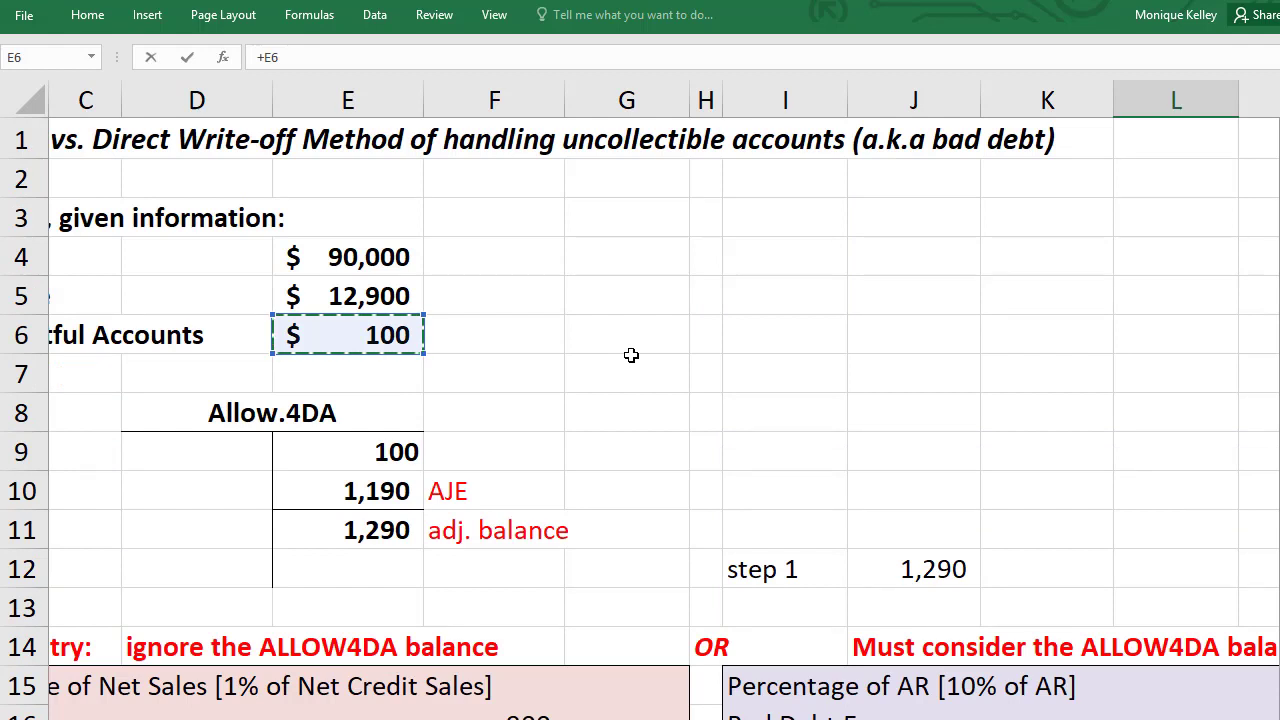
pyautogui.write('+')
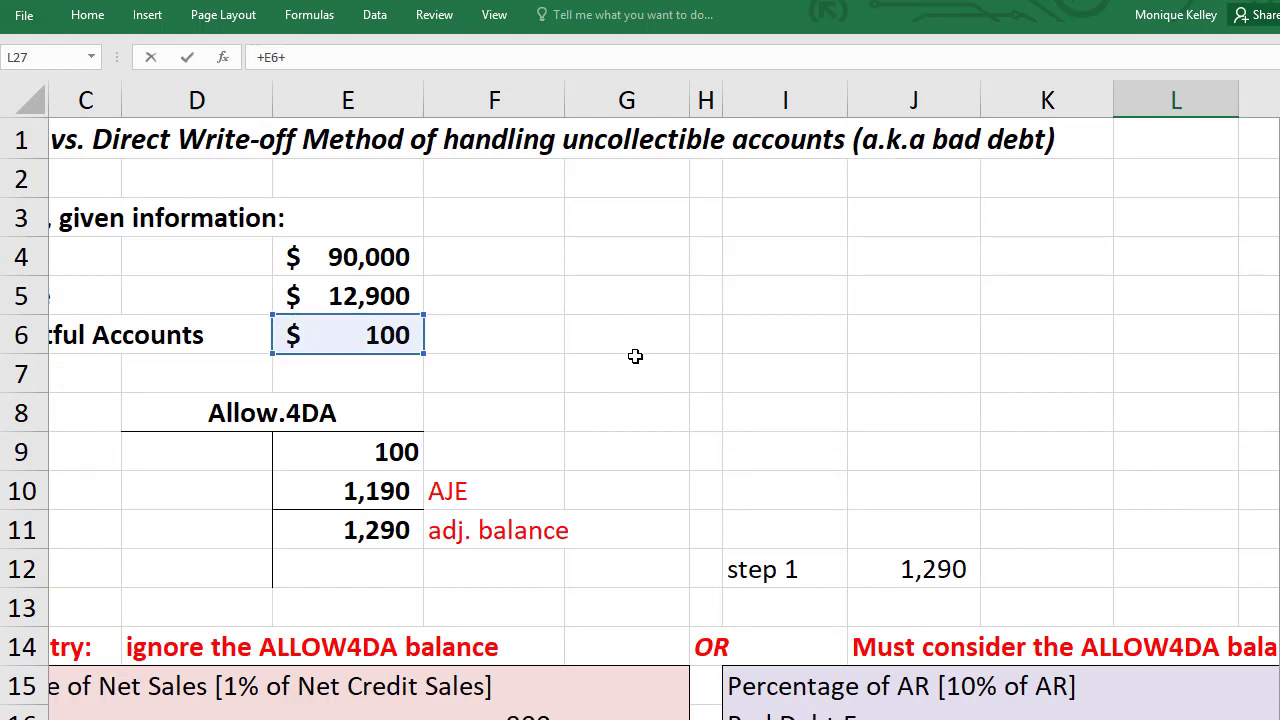
pyautogui.hscroll(2, 1104, 684)
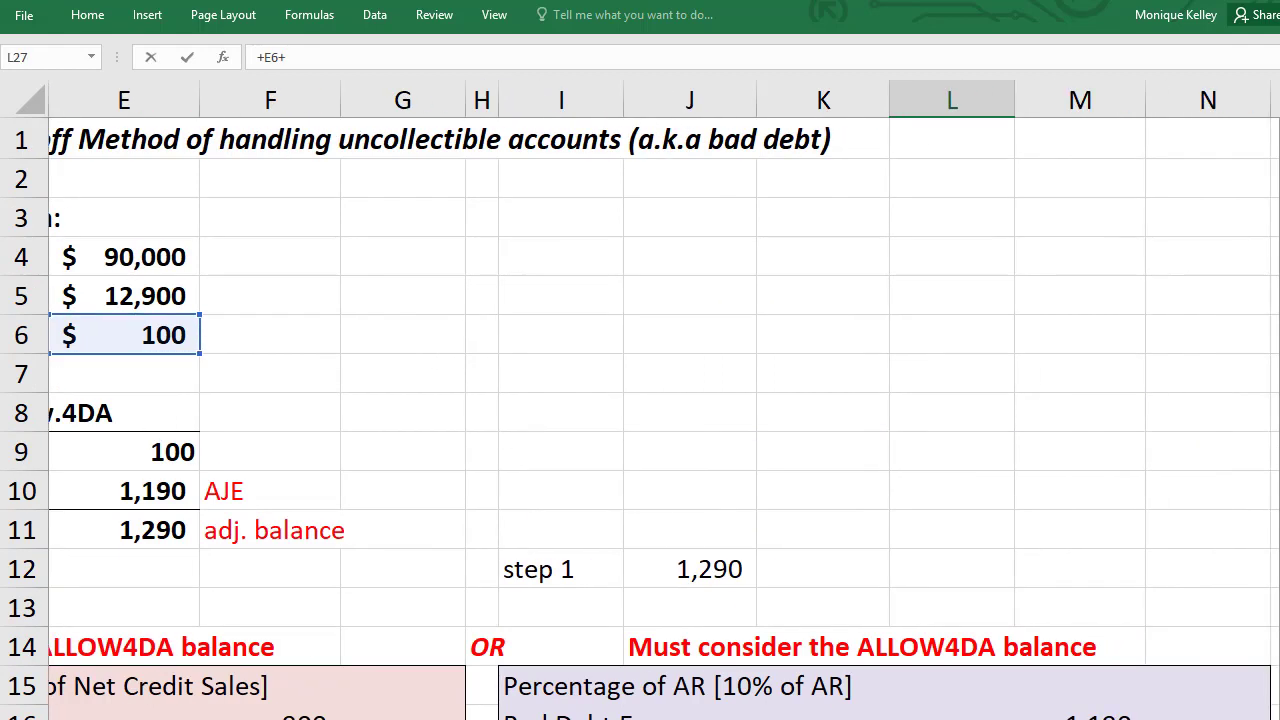
pyautogui.scroll(-1, 1104, 684)
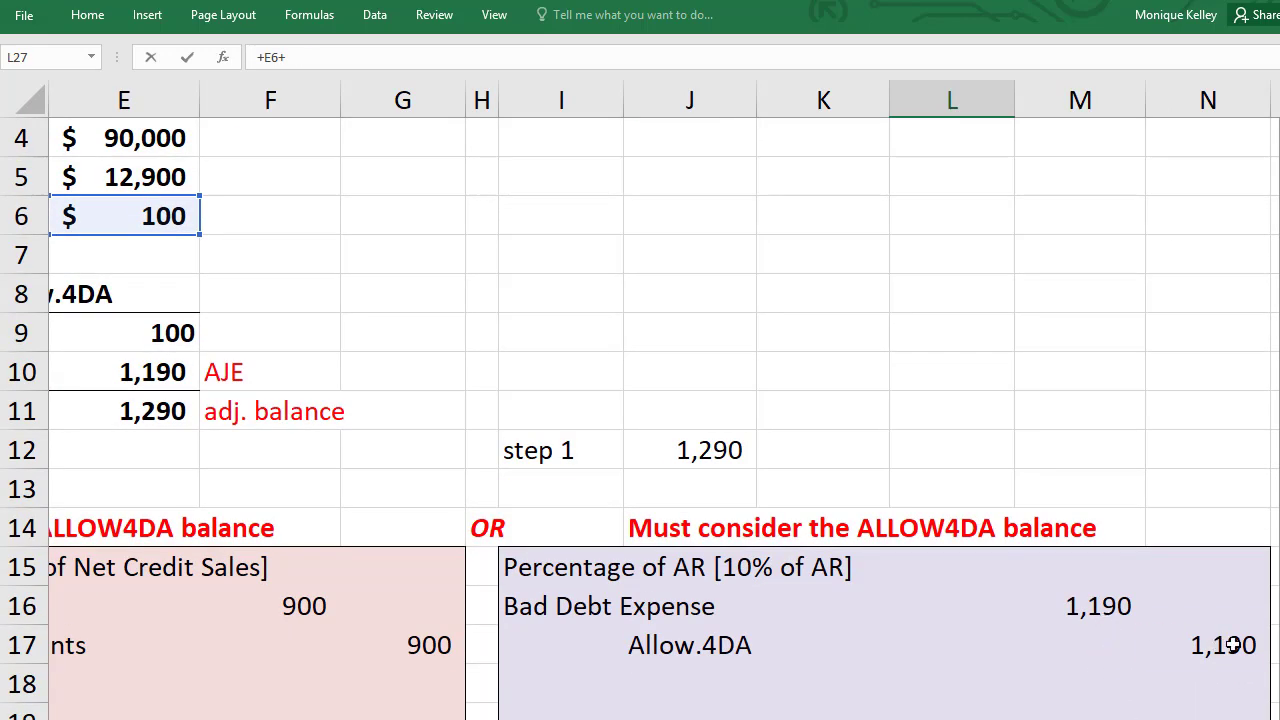
pyautogui.click(1215, 642)
pyautogui.press('Escape')
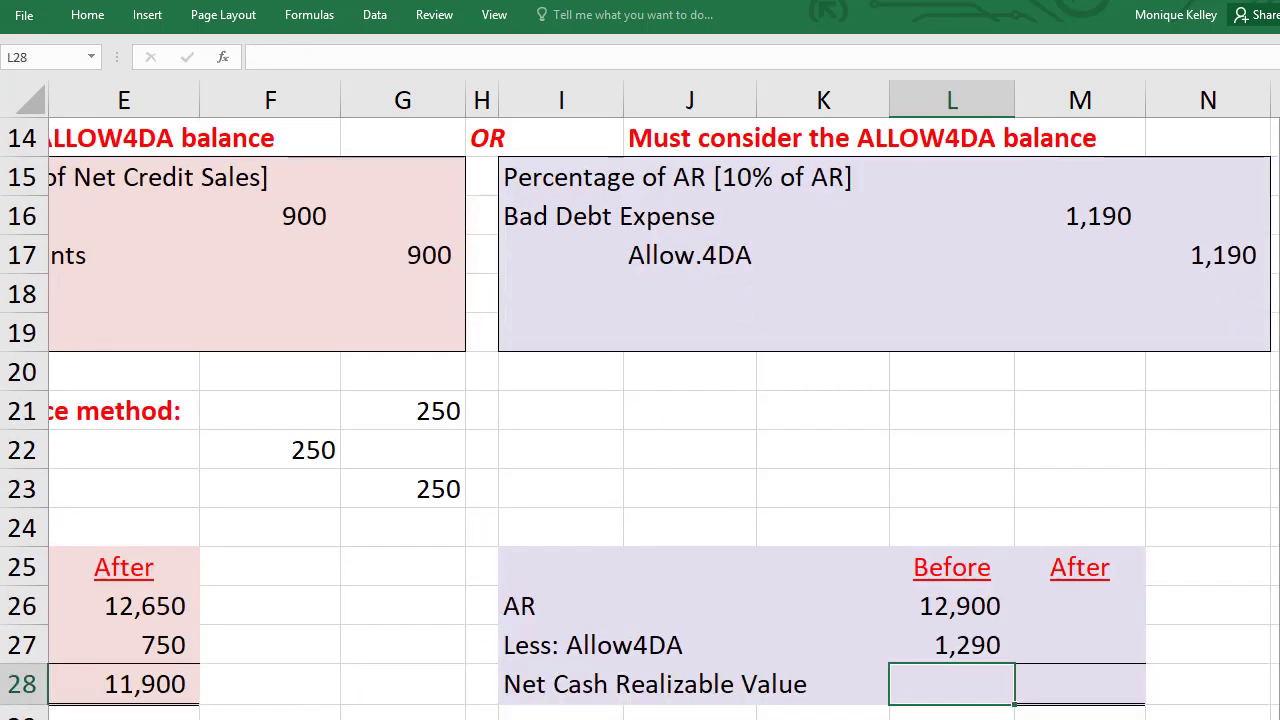
# Compute the Before net realizable value in L28 as =+L26-L27, giving 11,610
pyautogui.write('+')
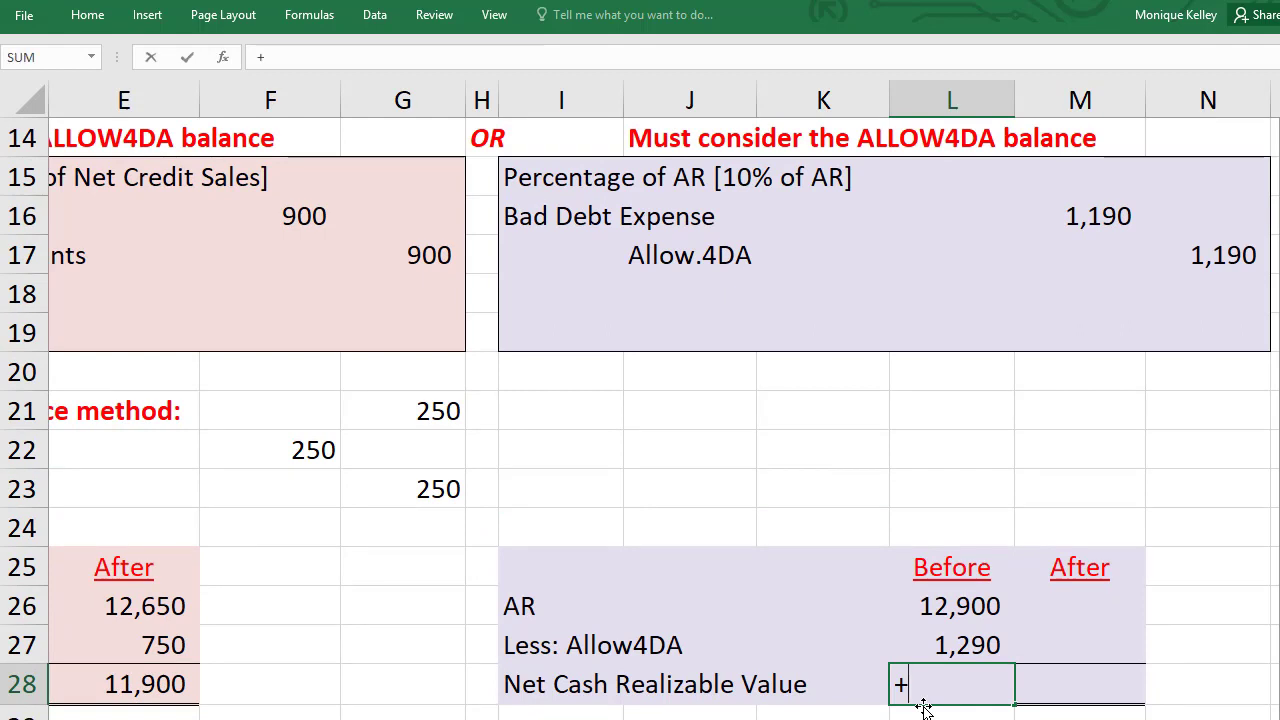
pyautogui.click(975, 612)
pyautogui.write('-')
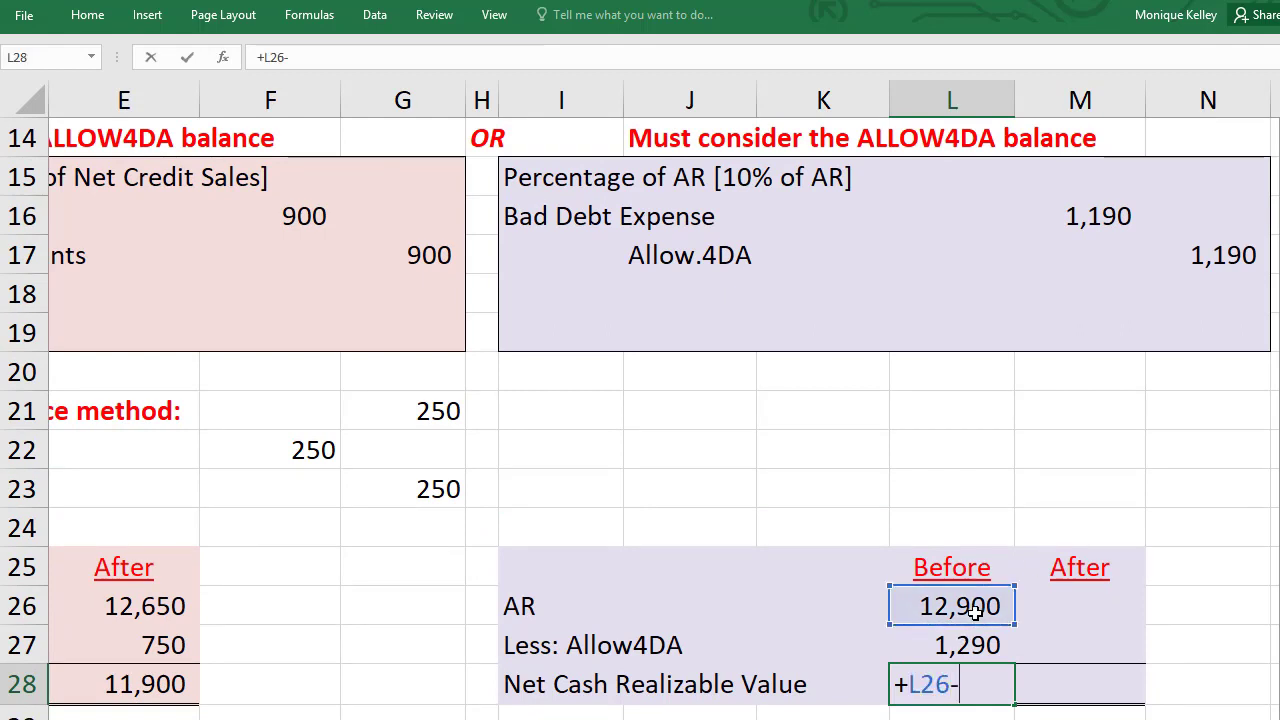
pyautogui.press('Up')
pyautogui.press('Return')
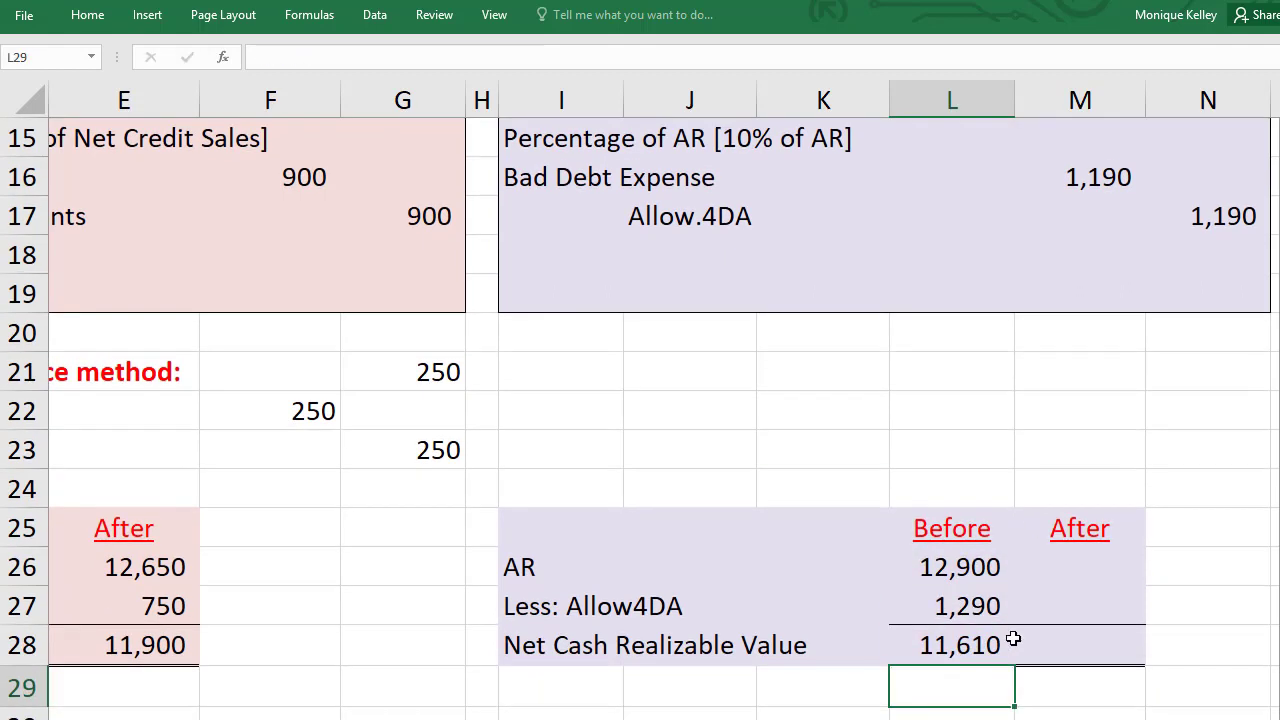
pyautogui.click(1040, 568)
# Copy the A22:G23 write-off entry and paste it at I22 for the percentage-of-AR method
pyautogui.moveTo(445, 450); pyautogui.dragTo(40, 411)
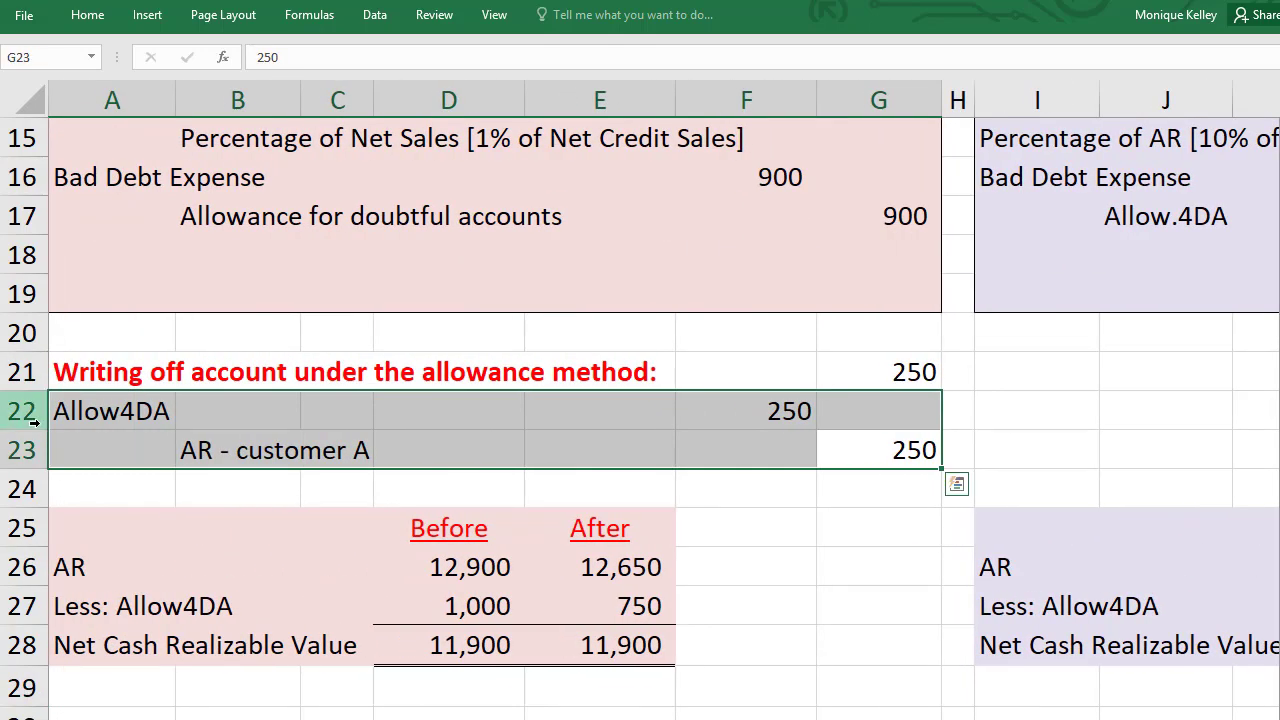
pyautogui.hotkey('ctrl', 'c')
pyautogui.click(1058, 403)
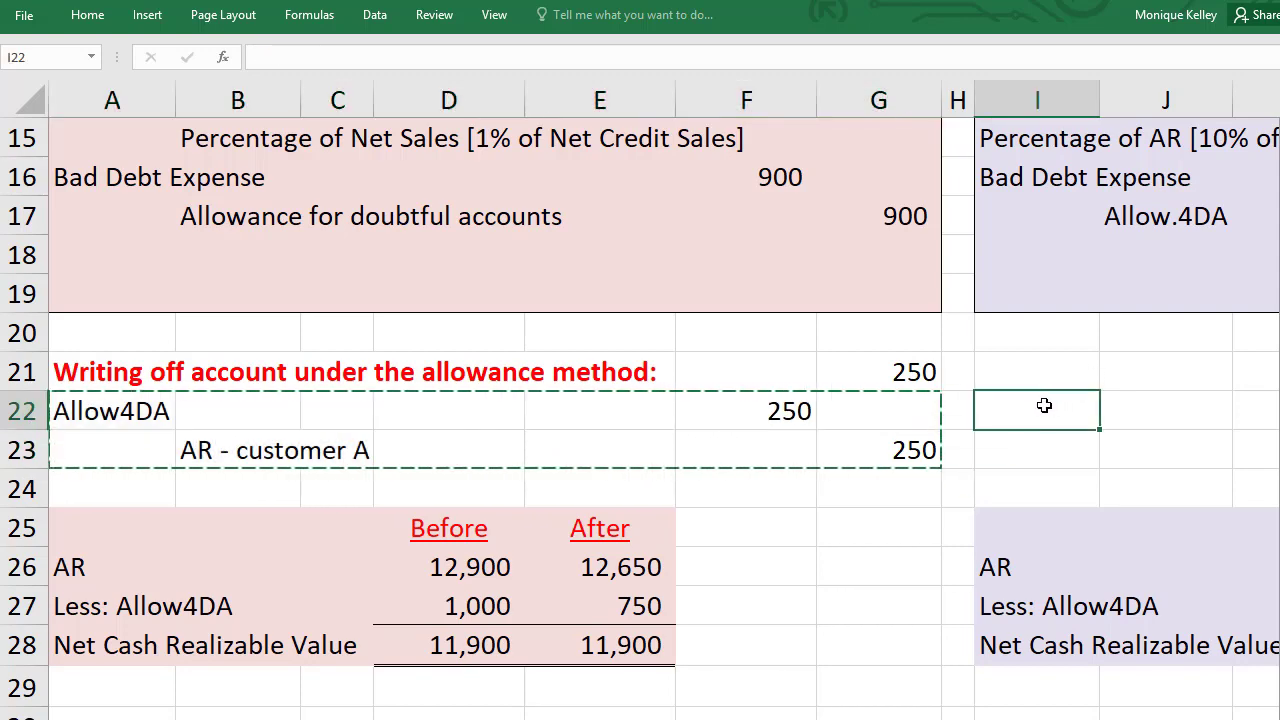
pyautogui.hotkey('ctrl', 'v')
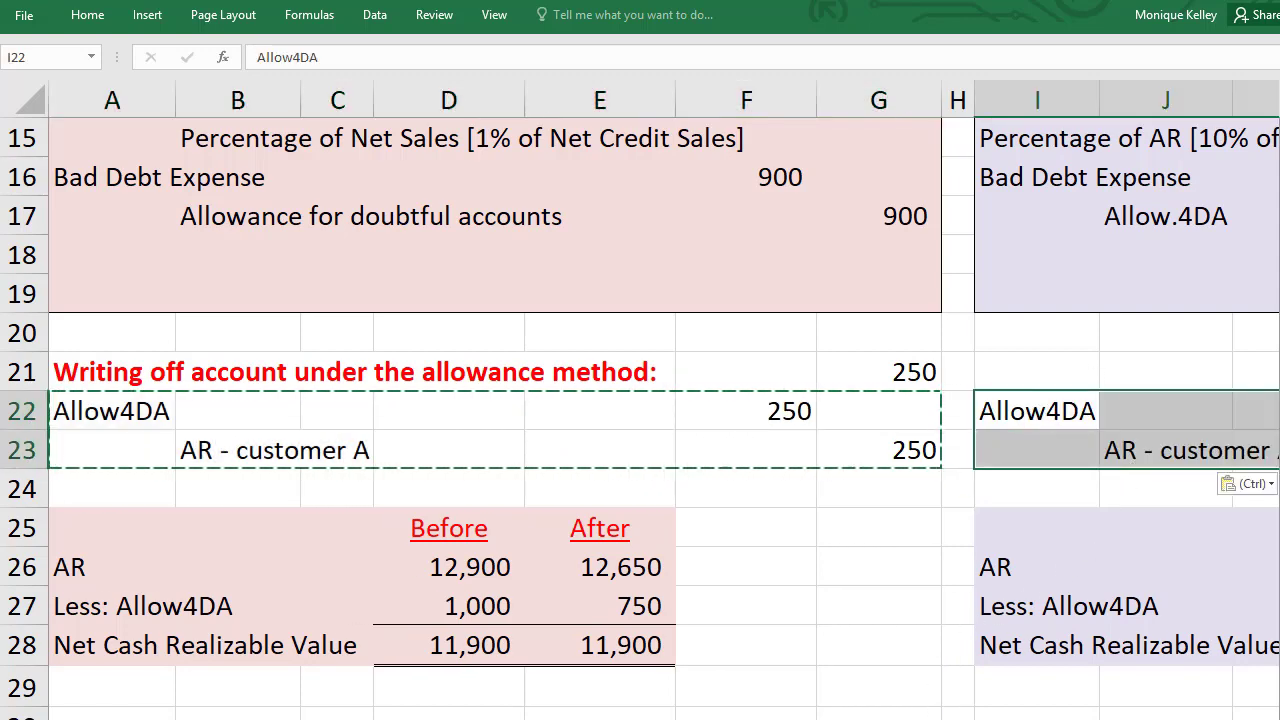
pyautogui.hscroll(3, 933, 466)
pyautogui.hscroll(4, 1052, 678)
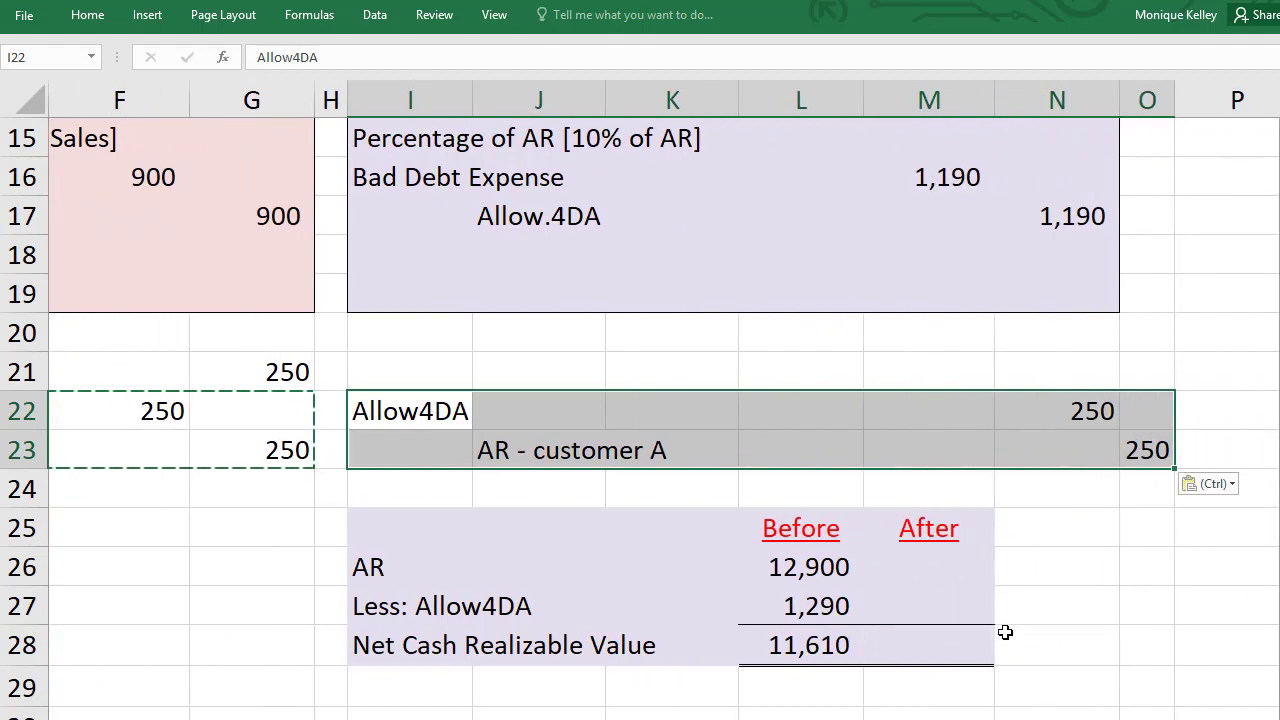
# Set After AR in M26 to =+L26-O23, giving 12,650
pyautogui.click(928, 567)
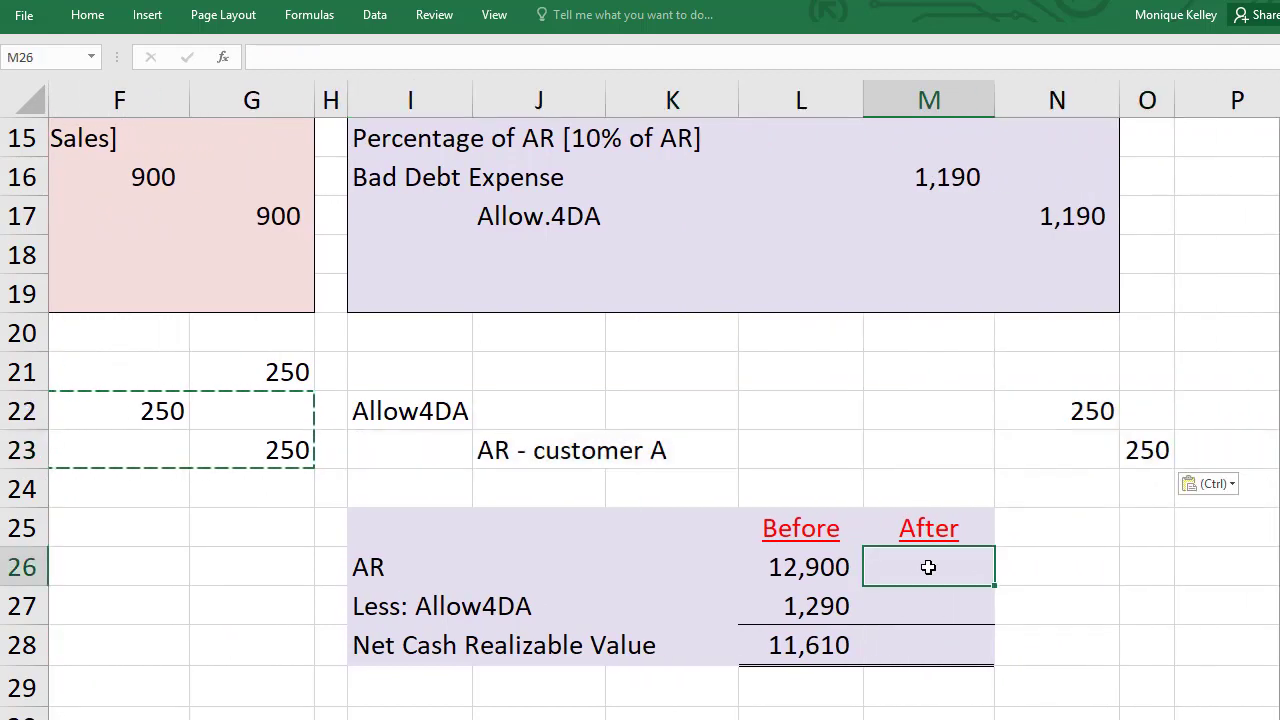
pyautogui.write('+')
pyautogui.press('Left')
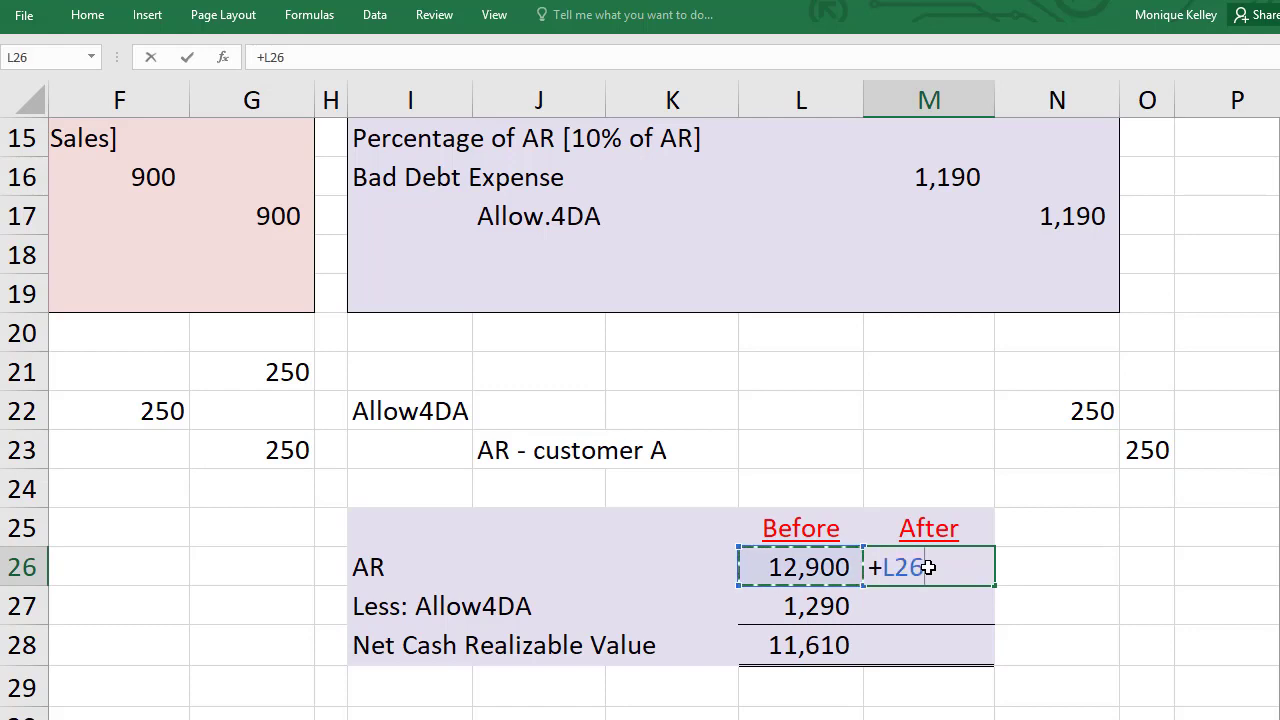
pyautogui.write('-')
pyautogui.click(1147, 451)
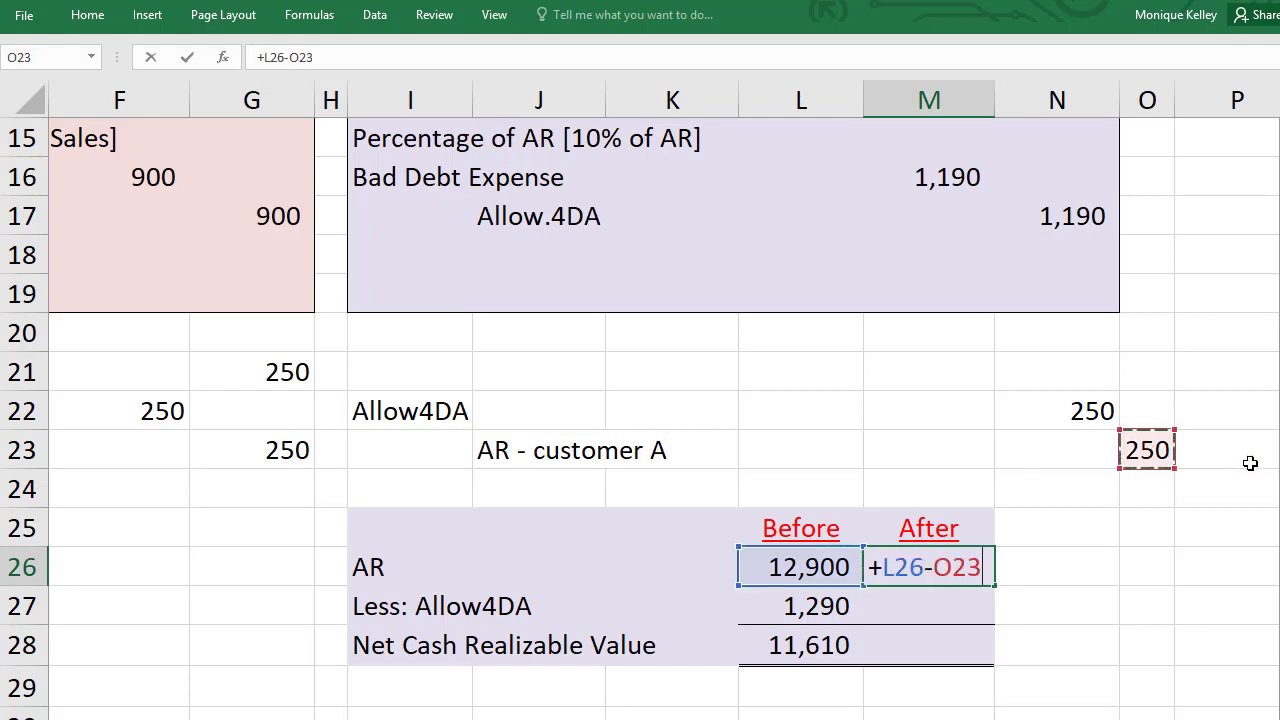
pyautogui.press('Return')
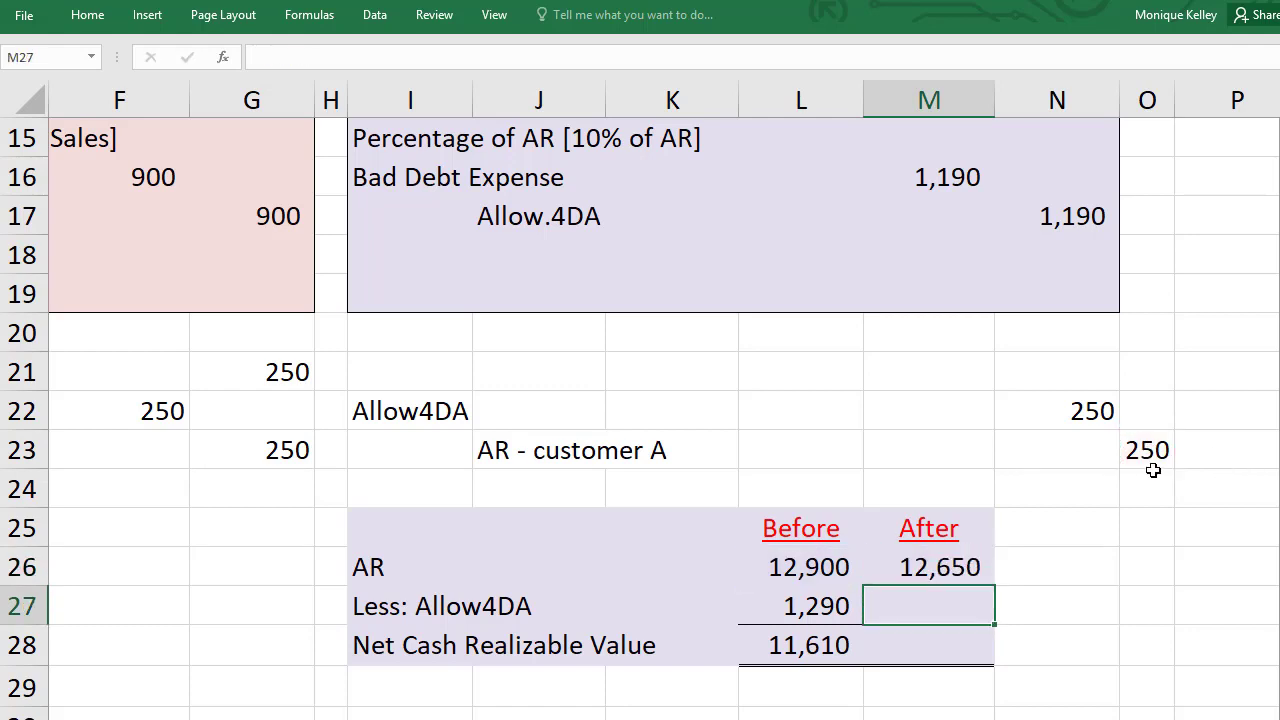
# Set the After allowance in M27 to =+L27-N22, giving 1,040
pyautogui.write('+')
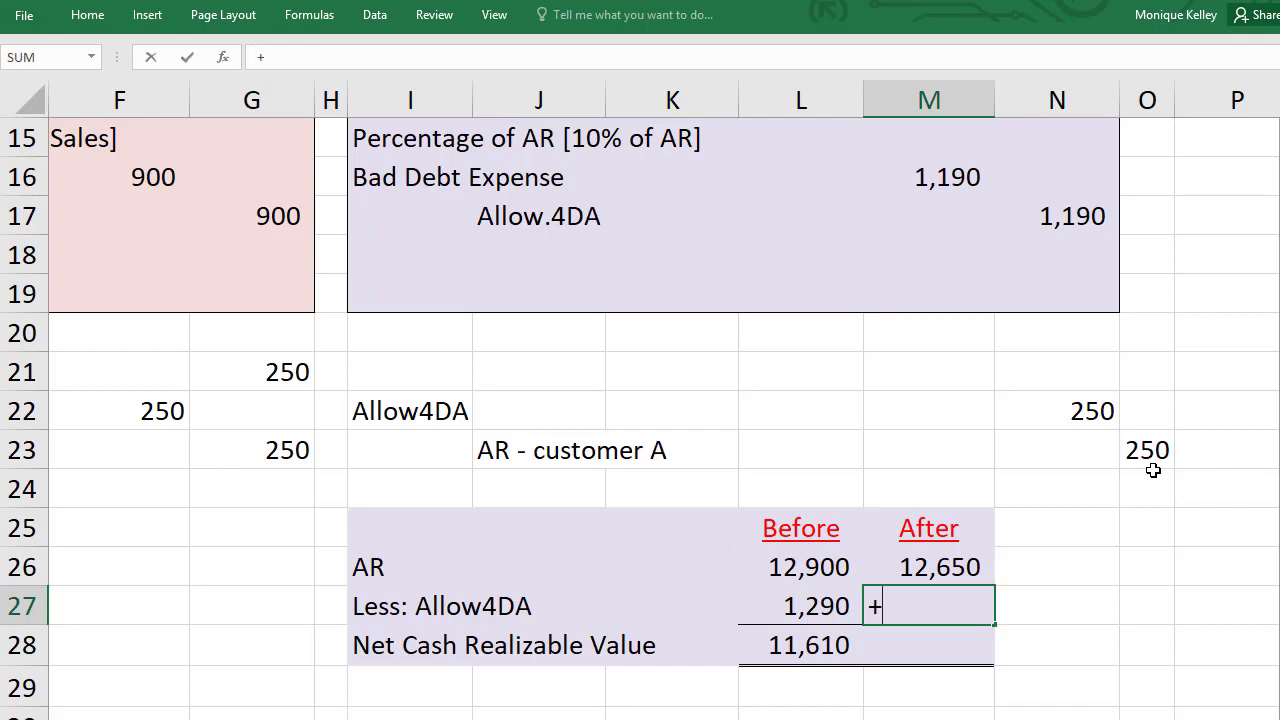
pyautogui.click(826, 601)
pyautogui.write('-')
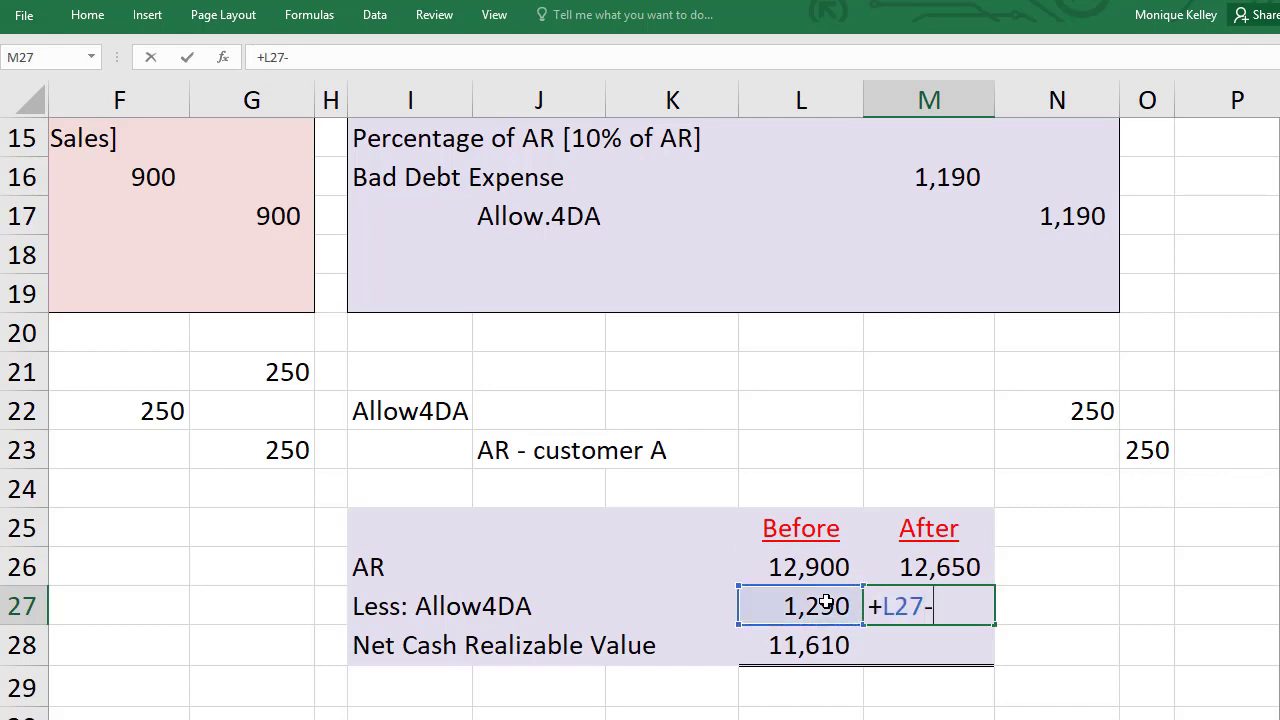
pyautogui.click(1052, 419)
pyautogui.press('Return')
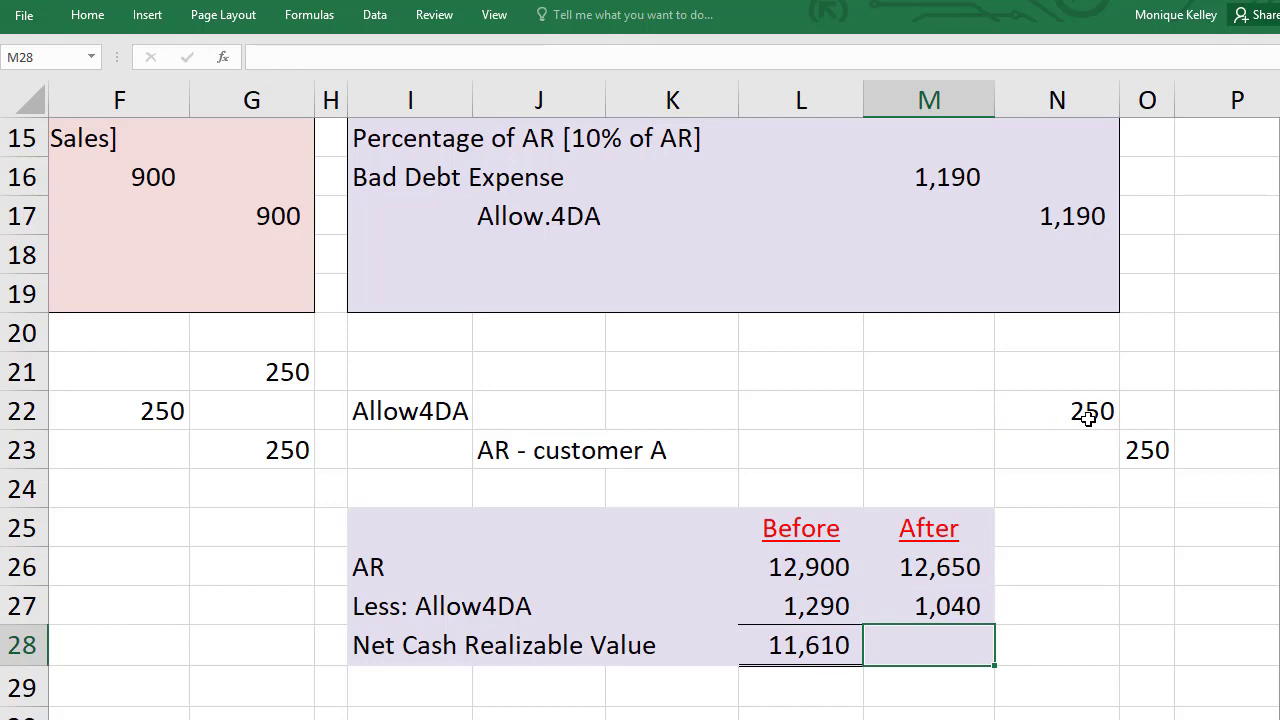
# Copy the L28 net realizable value formula into M28, giving 11,610
pyautogui.press('Left')
pyautogui.hotkey('ctrl', 'c')
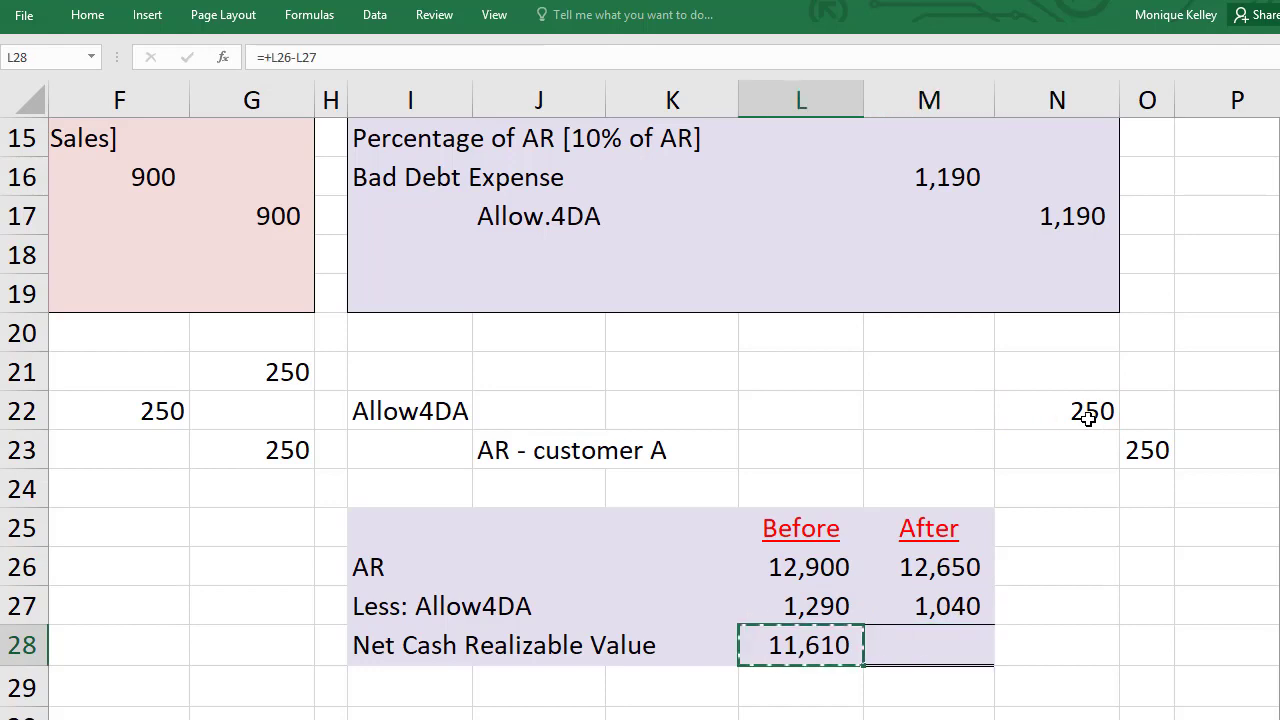
pyautogui.press('Right')
pyautogui.hotkey('ctrl', 'v')
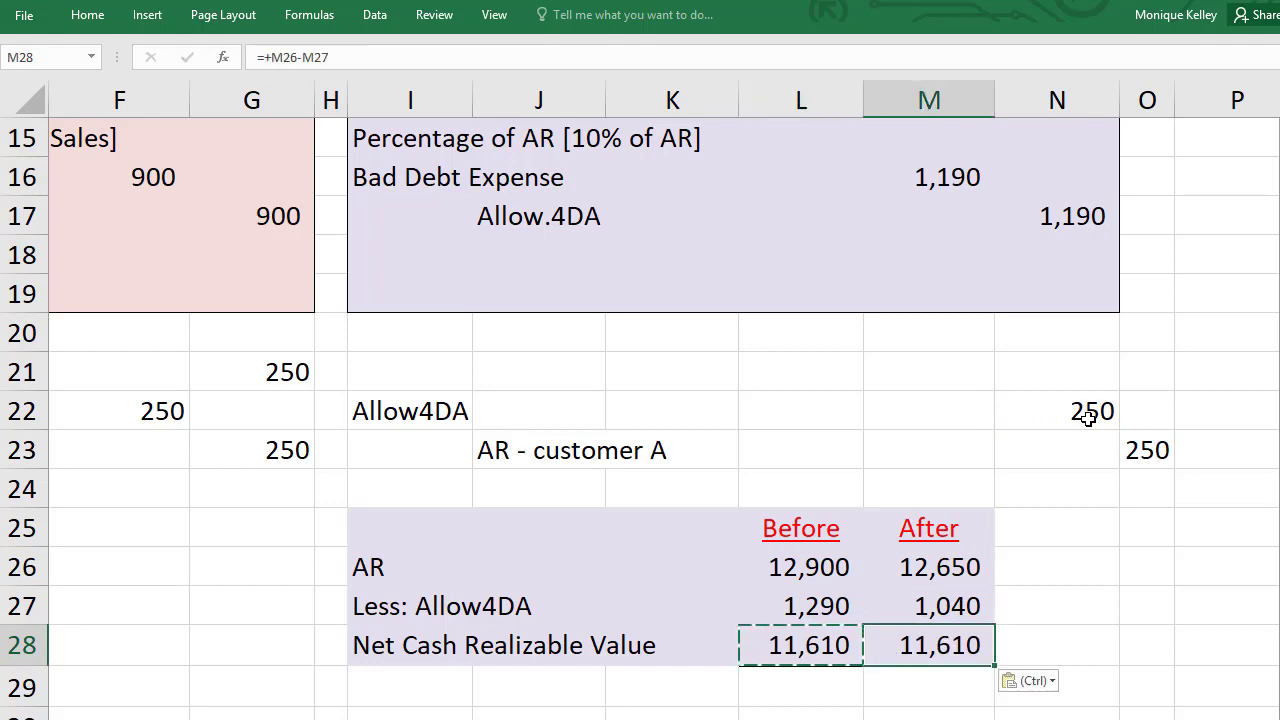
pyautogui.press('Left')
pyautogui.press('Left')
pyautogui.press('Left')
pyautogui.press('Left')
pyautogui.press('Left')
pyautogui.press('Left')
pyautogui.press('Left')
pyautogui.press('Left')
pyautogui.press('Left')
pyautogui.press('Left')
pyautogui.press('Left')
pyautogui.press('Left')
pyautogui.press('Right')
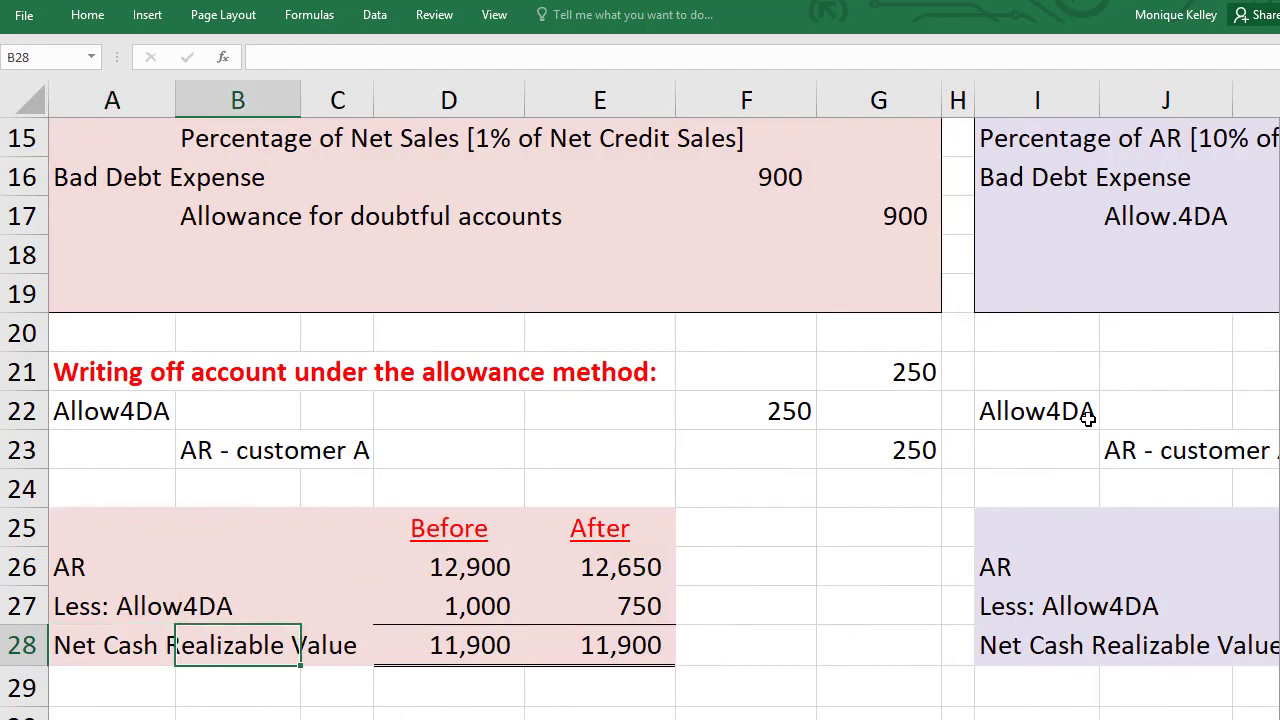
# Move down to the Direct Write-Off section and highlight its heading and entry rows
pyautogui.press('Right')
pyautogui.press('Right')
pyautogui.press('Right')
pyautogui.press('Right')
pyautogui.press('Right')
pyautogui.press('Right')
pyautogui.press('Right')
pyautogui.press('Right')
pyautogui.press('Right')
pyautogui.press('Right')
pyautogui.press('Right')
pyautogui.press('Right')
pyautogui.press('Left')
pyautogui.press('Left')
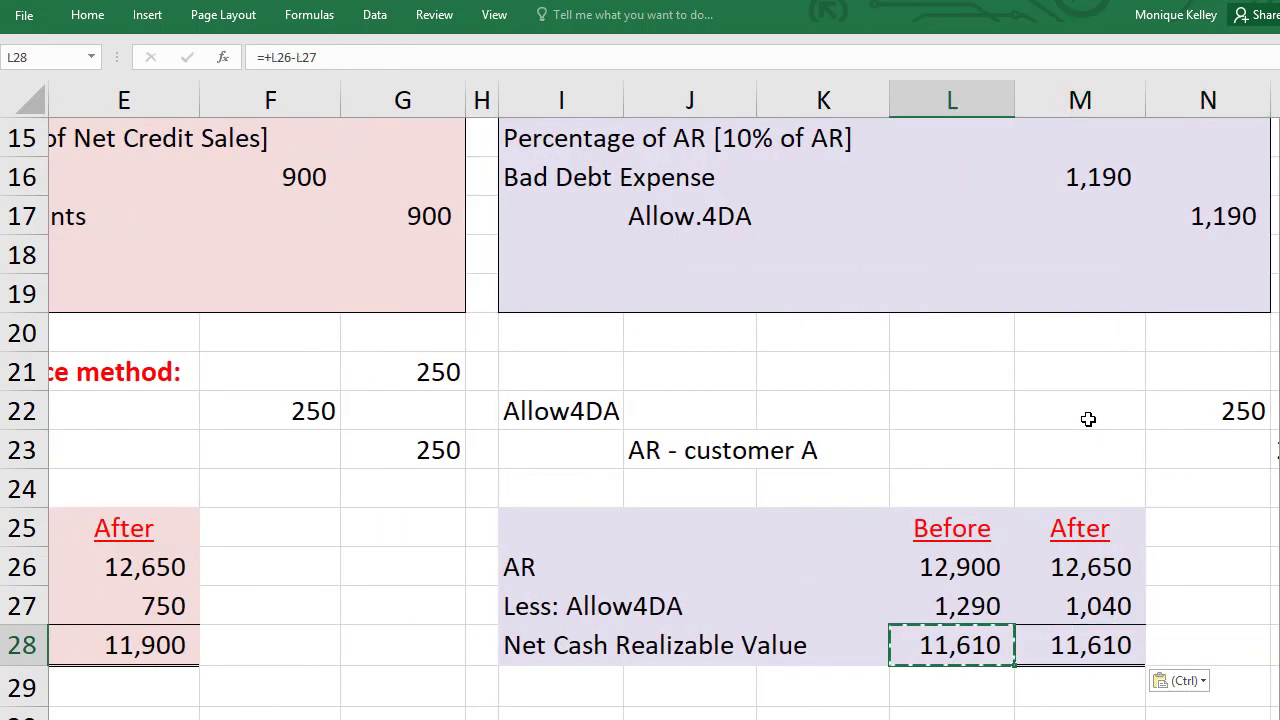
pyautogui.press('Left')
pyautogui.press('Left')
pyautogui.press('Left')
pyautogui.press('Left')
pyautogui.press('Left')
pyautogui.press('Left')
pyautogui.press('Left')
pyautogui.press('Left')
pyautogui.press('Left')
pyautogui.press('Left')
pyautogui.press('Left')
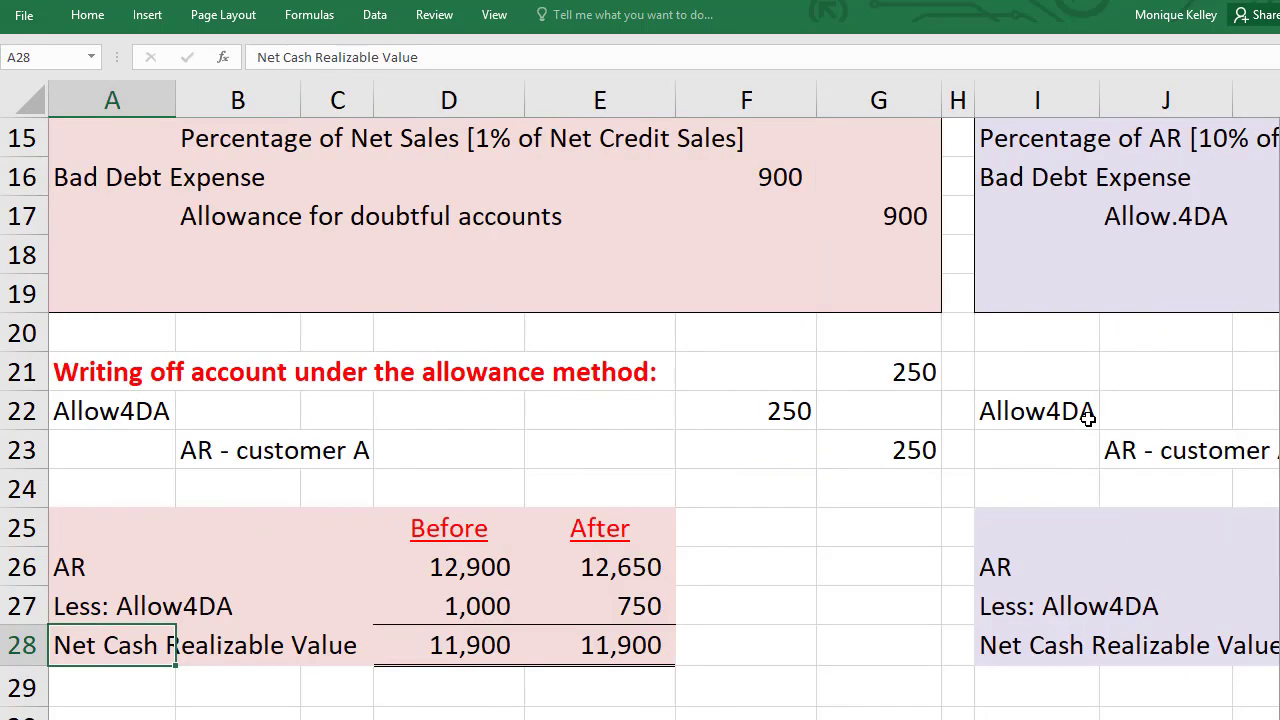
pyautogui.press('Down')
pyautogui.press('Down')
pyautogui.press('Down')
pyautogui.press('Down')
pyautogui.press('Down')
pyautogui.press('Down')
pyautogui.press('Down')
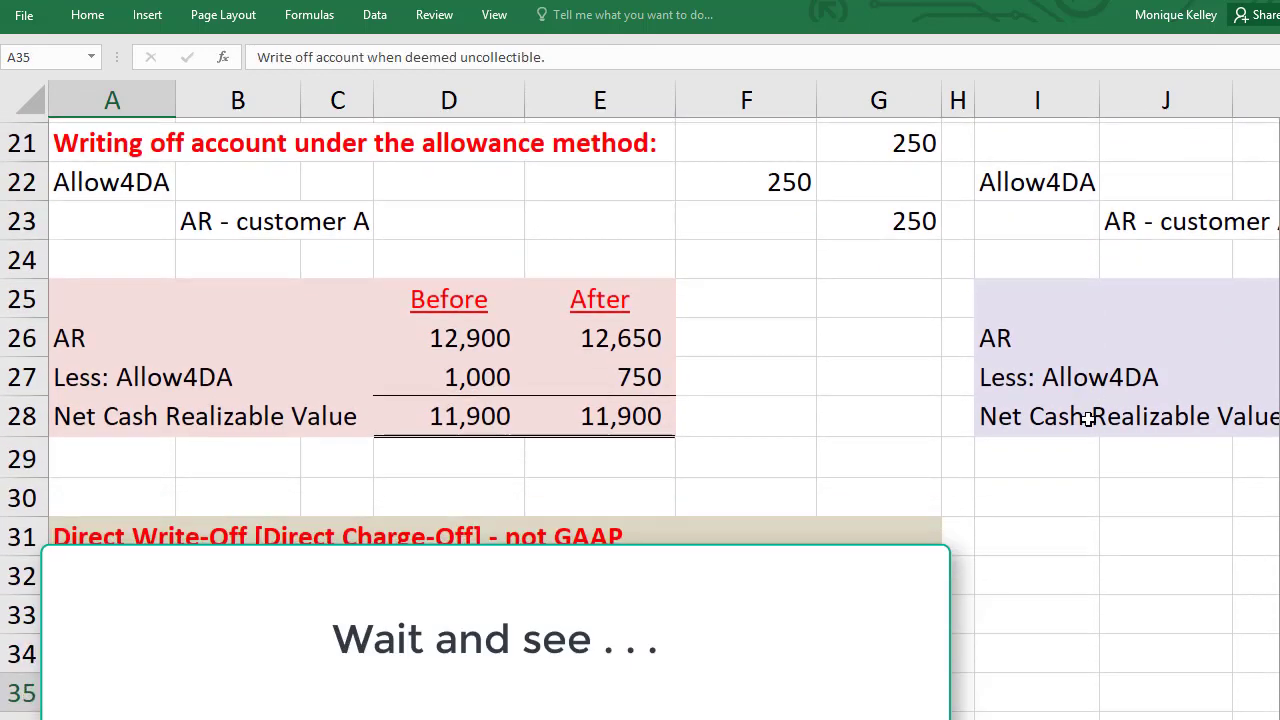
pyautogui.press('Down')
pyautogui.press('Down')
pyautogui.press('Down')
pyautogui.press('Down')
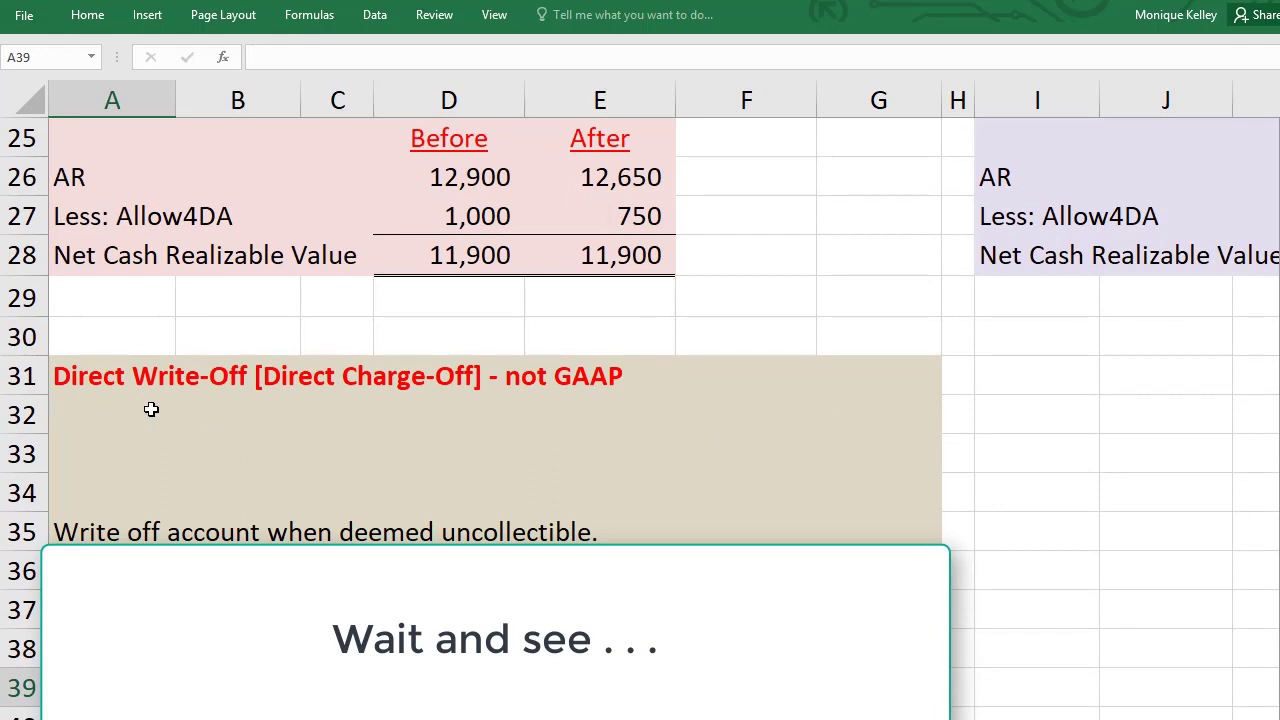
pyautogui.moveTo(98, 375); pyautogui.dragTo(876, 369)
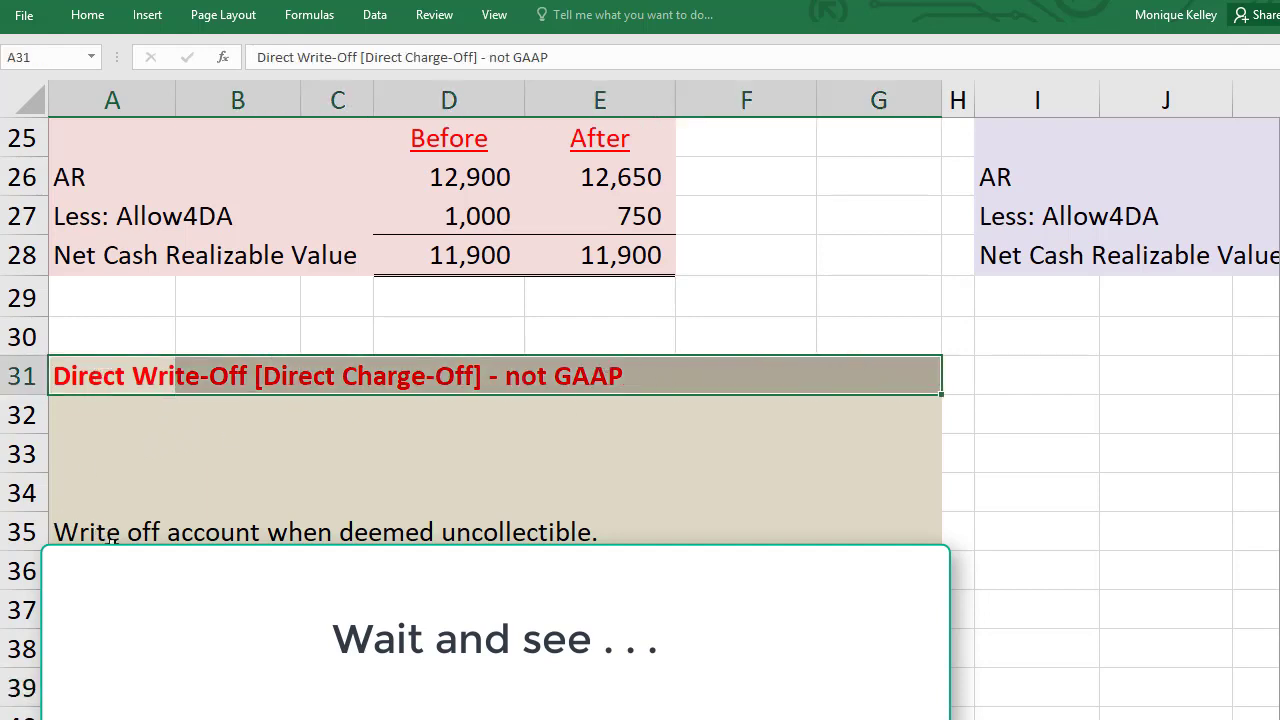
pyautogui.moveTo(110, 570); pyautogui.dragTo(878, 648)
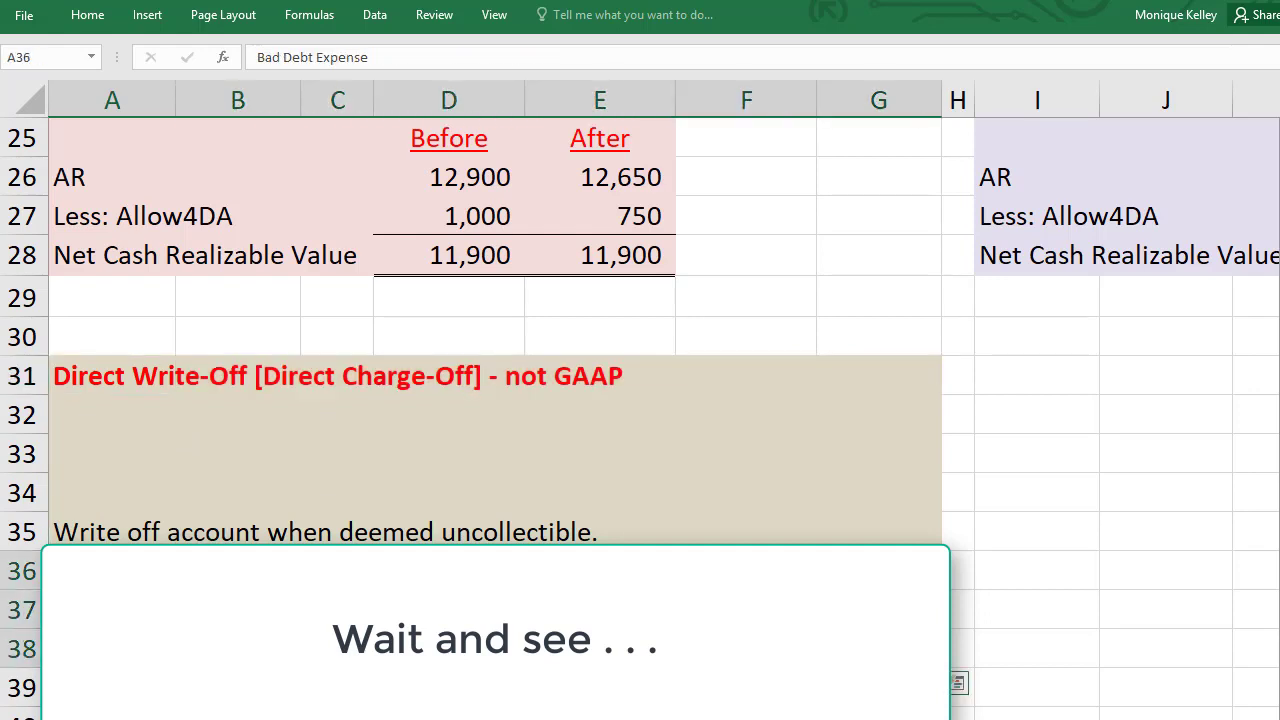
pyautogui.moveTo(110, 570); pyautogui.dragTo(746, 570)
# Replace the credited account label in B37 with 'Accounts Recievable'
pyautogui.click(237, 609)
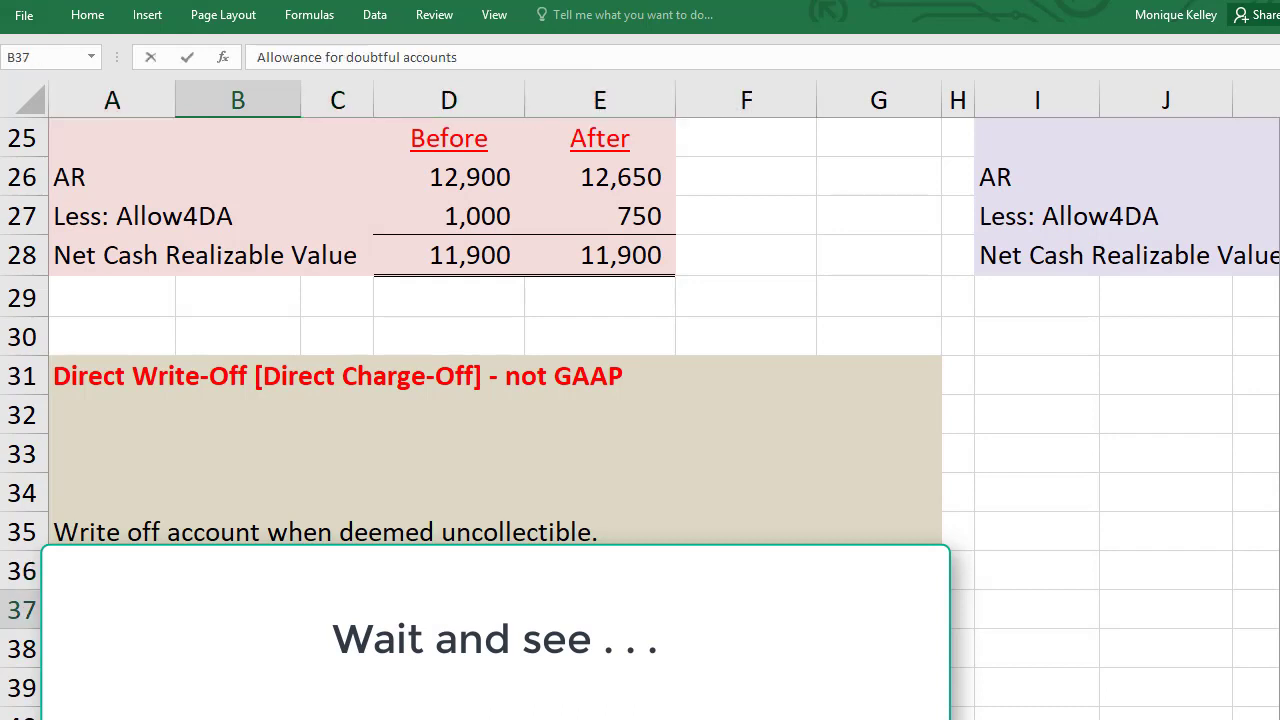
pyautogui.write('Accounts REc')
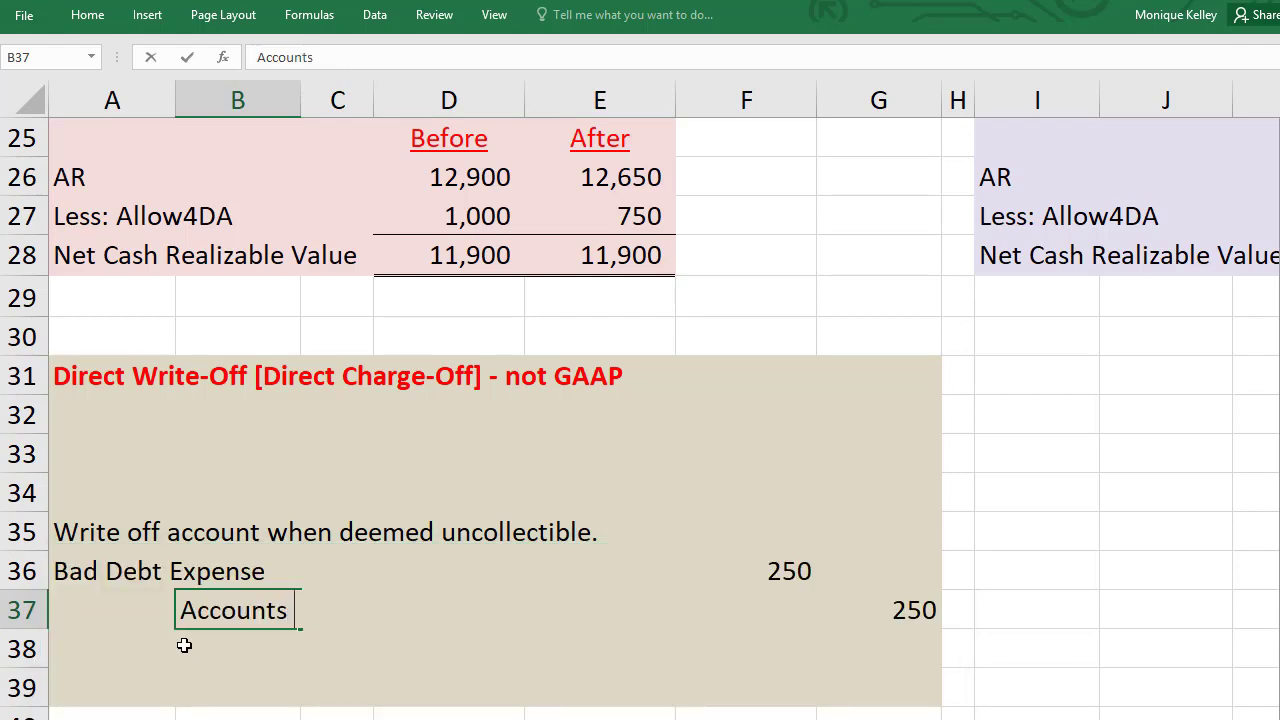
pyautogui.press('BackSpace')
pyautogui.press('BackSpace')
pyautogui.write('ecieve')
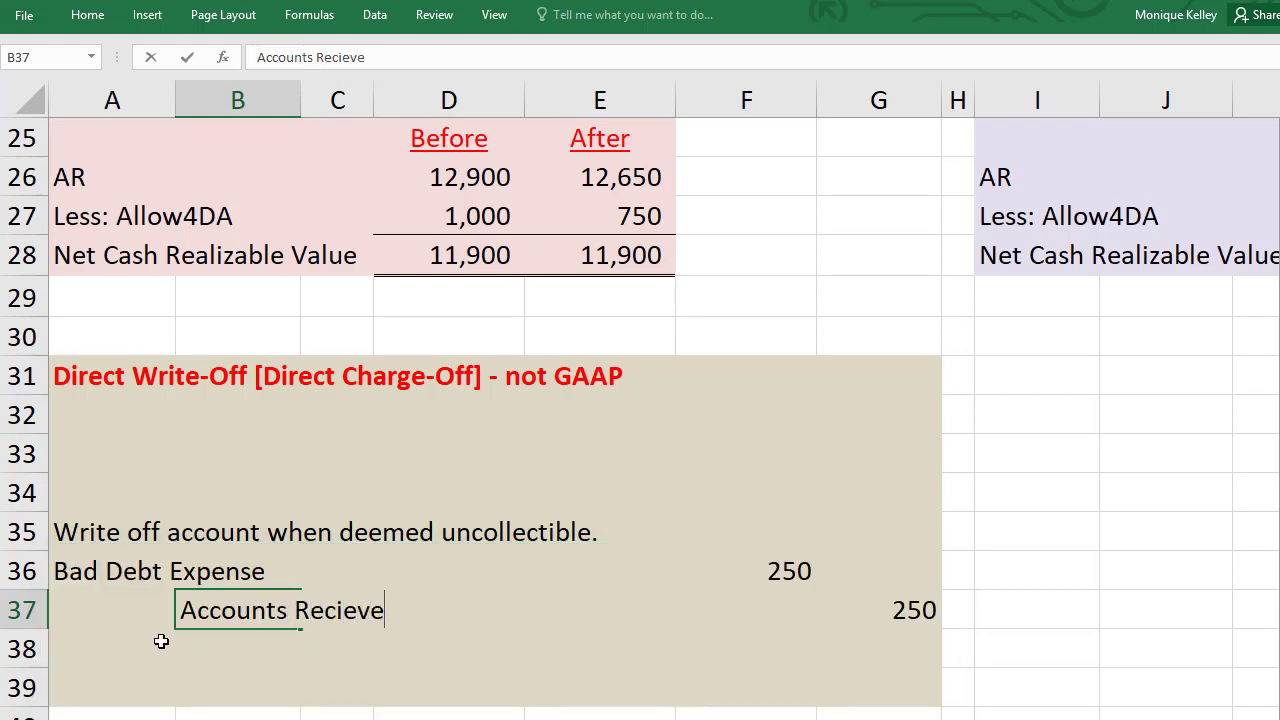
pyautogui.press('BackSpace')
pyautogui.write('able')
pyautogui.press('Return')
# Review the direct write-off entry's 250 Bad Debt Expense debit and 250 credit
pyautogui.press('Up')
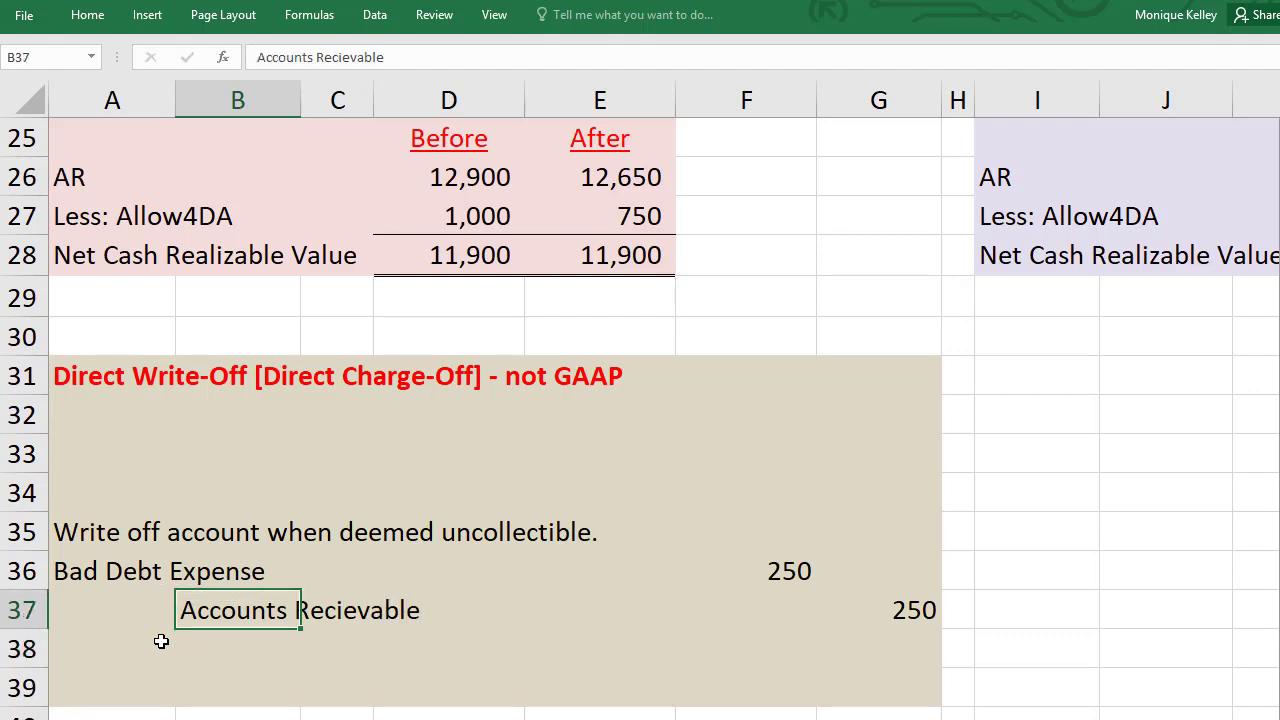
pyautogui.press('Right')
pyautogui.press('Right')
pyautogui.press('Right')
pyautogui.press('Right')
pyautogui.press('Right')
pyautogui.press('Left')
pyautogui.press('Left')
pyautogui.press('Left')
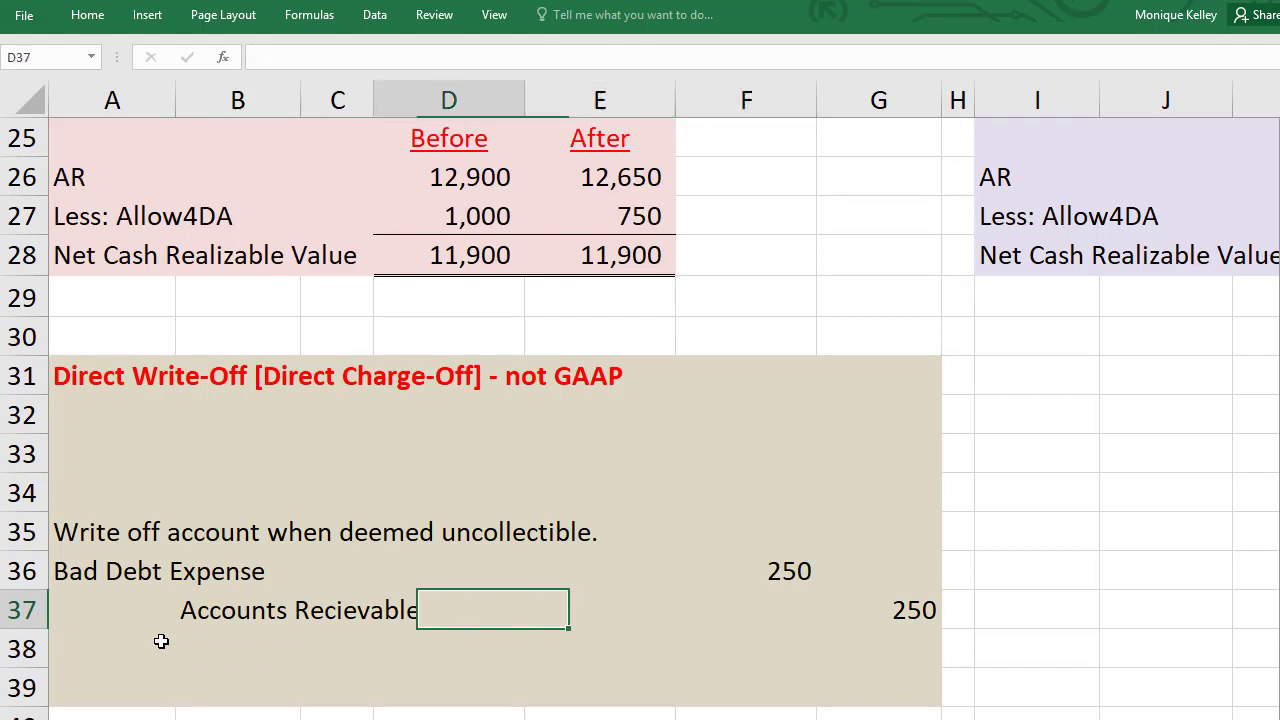
pyautogui.press('Left')
pyautogui.press('Right')
pyautogui.press('Right')
pyautogui.press('Right')
pyautogui.press('Right')
pyautogui.press('Right')
pyautogui.press('Left')
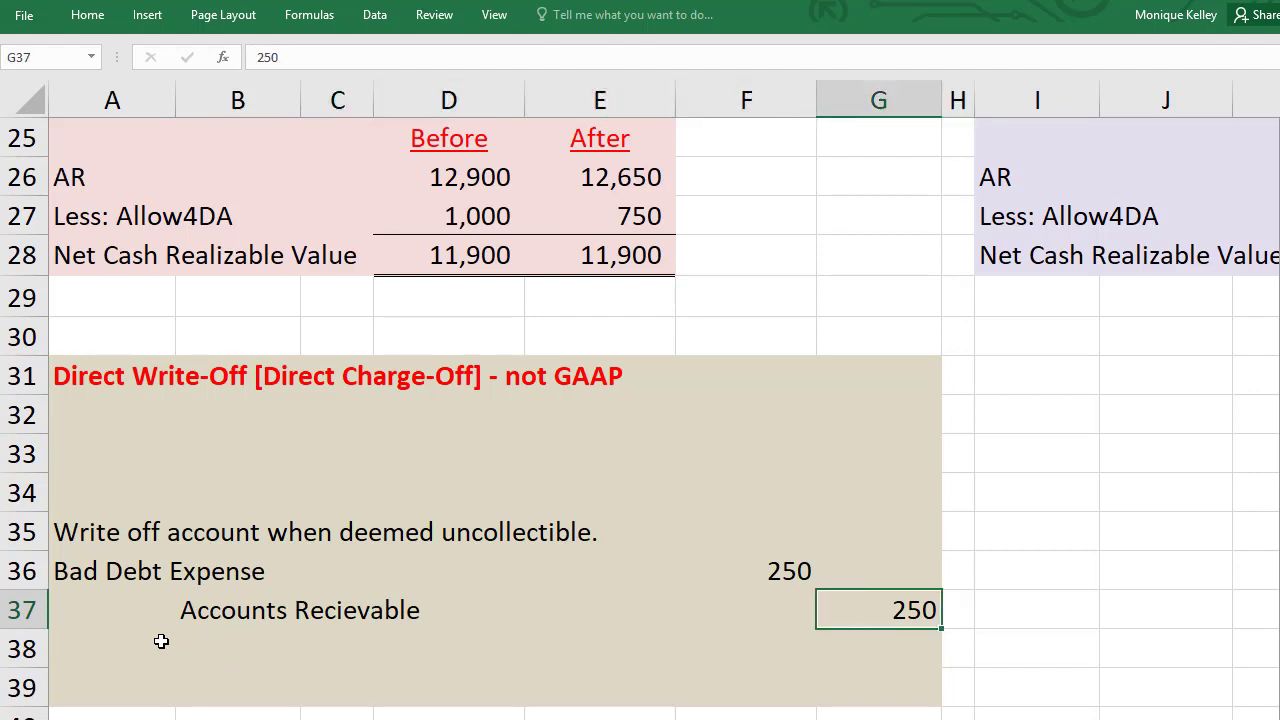
pyautogui.press('Left')
pyautogui.press('Up')
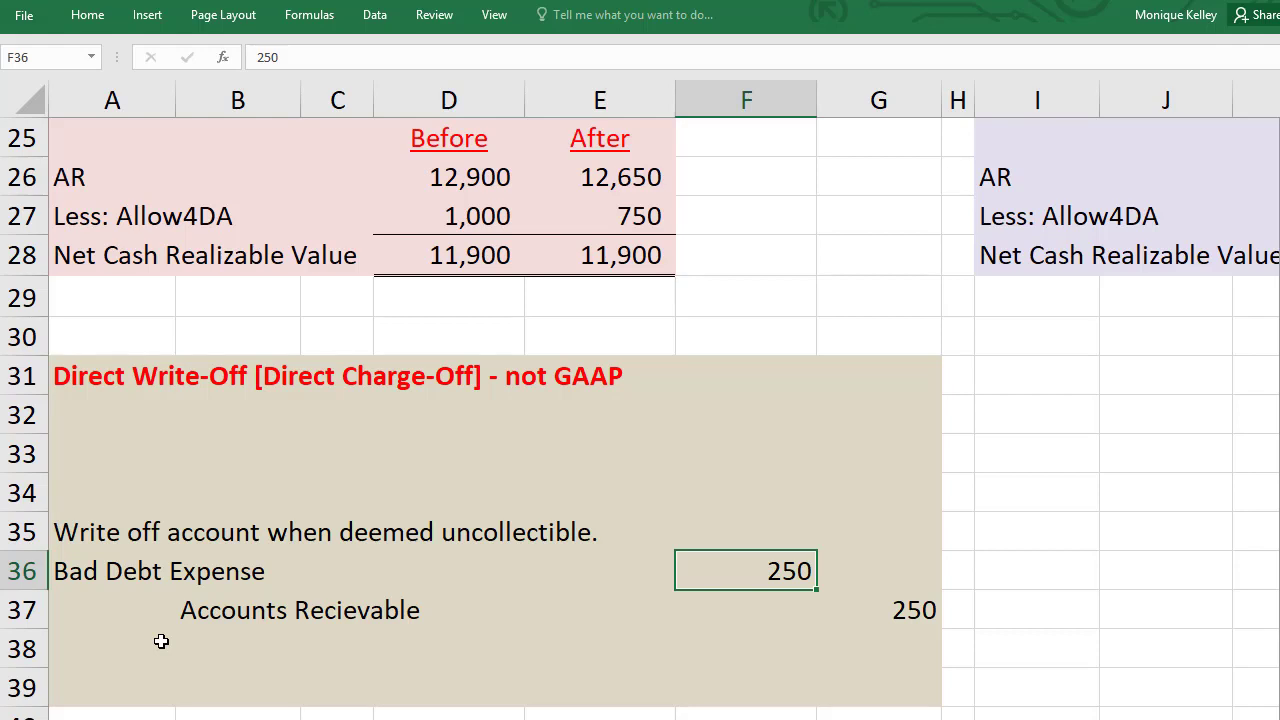
pyautogui.press('Left')
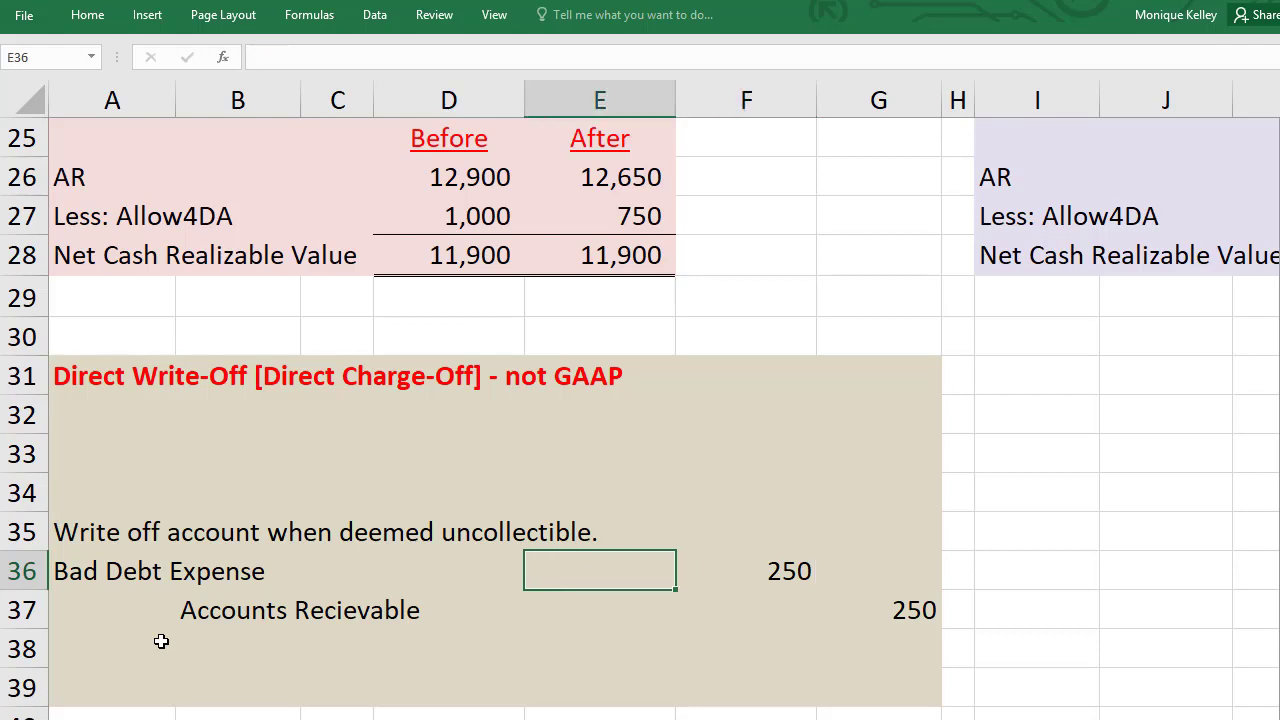
pyautogui.press('Left')
pyautogui.press('Left')
pyautogui.press('Left')
pyautogui.press('Left')
pyautogui.press('Right')
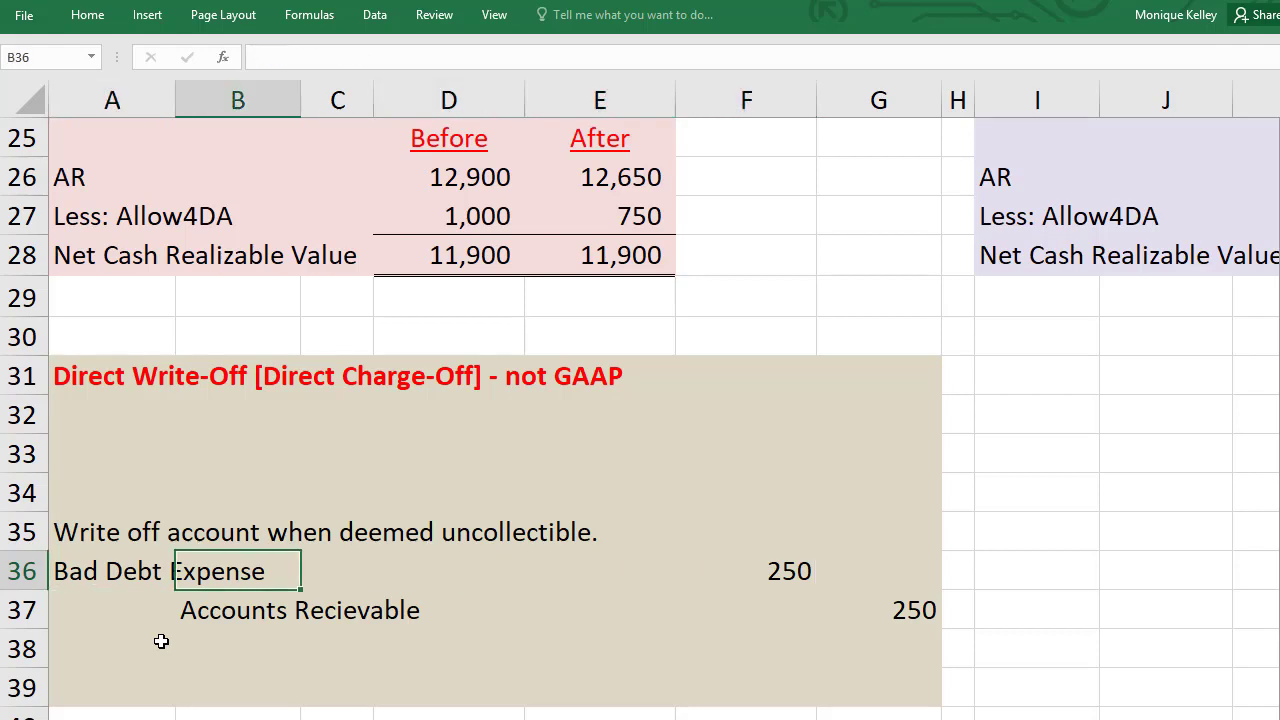
pyautogui.press('Left')
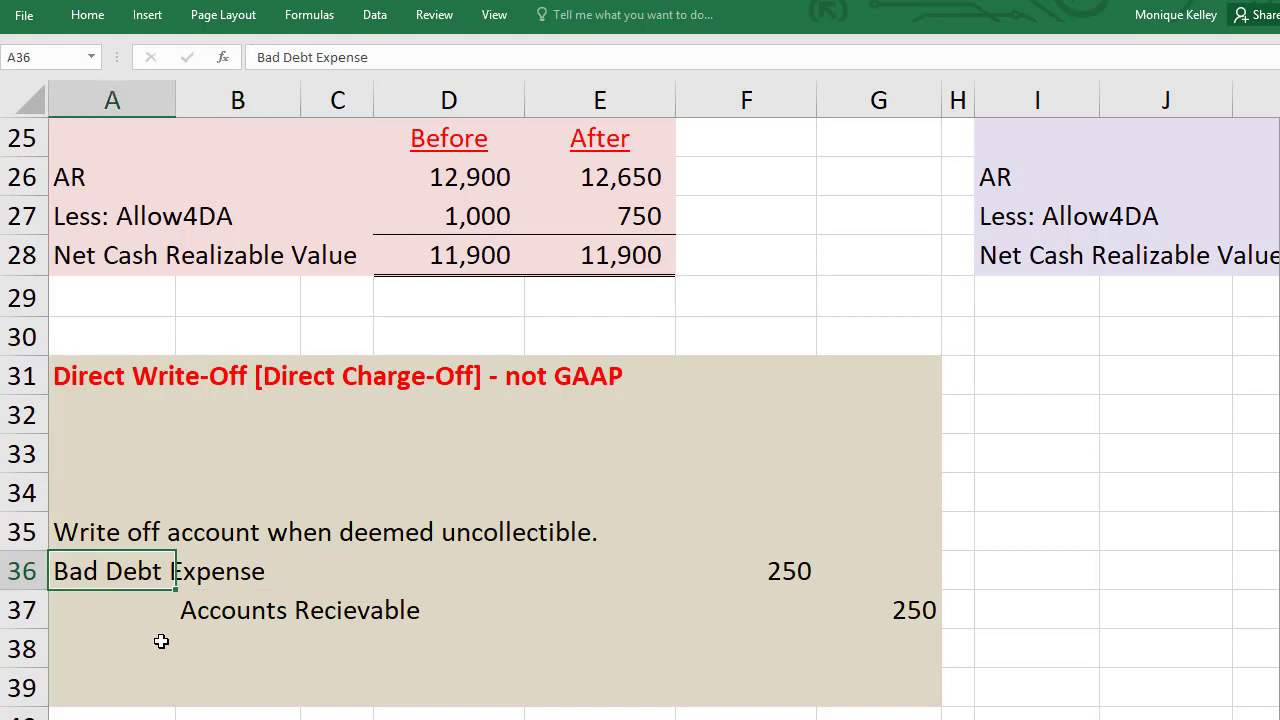